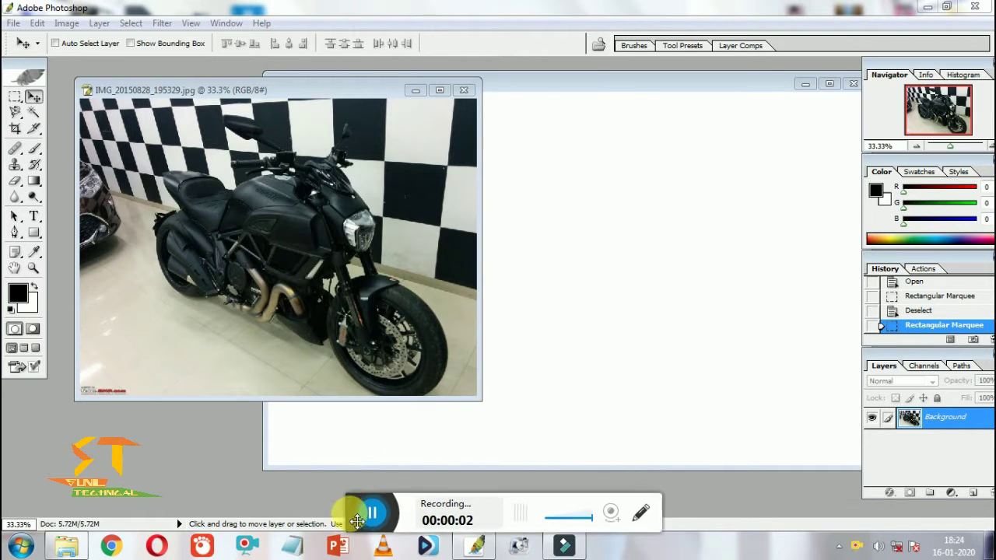
Select the entire motorcycle photo, drag it into Untitled-1 as Layer 1, and position it.
{"action": "key", "text": "ctrl+a"}
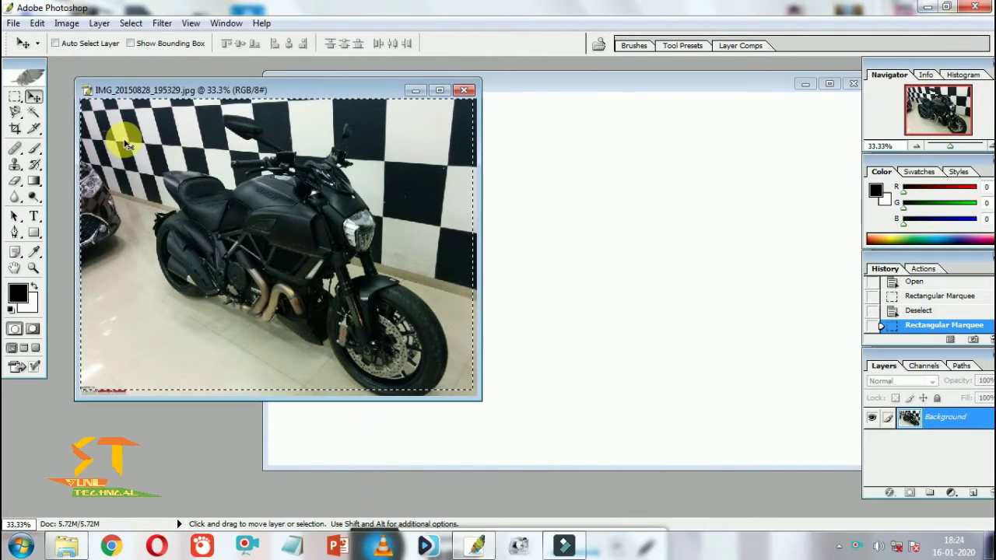
{"action": "mouse_move", "coordinate": [402, 181]}
{"action": "left_mouse_down"}
{"action": "mouse_move", "coordinate": [543, 204]}
{"action": "mouse_move", "coordinate": [551, 140]}
{"action": "left_mouse_up"}
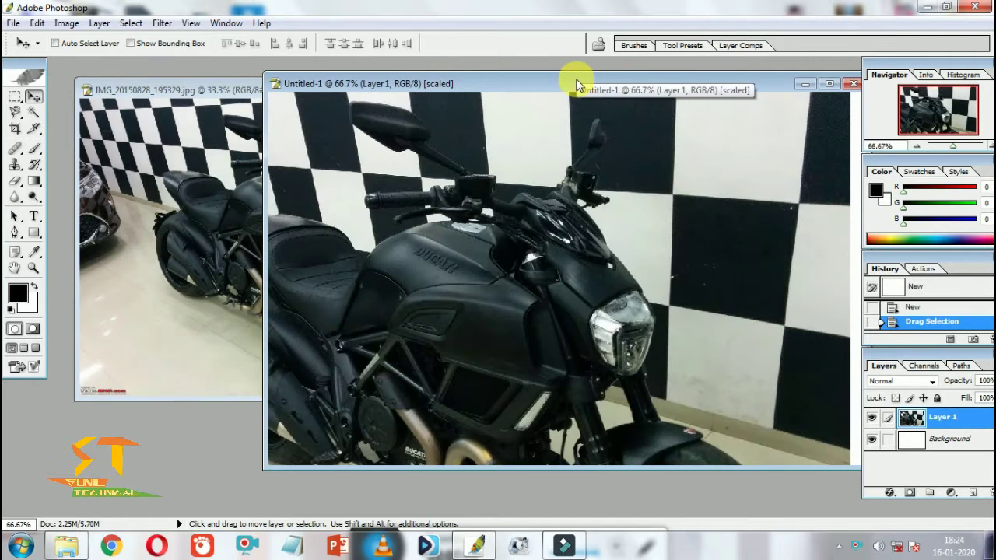
{"action": "left_click_drag", "start_coordinate": [580, 83], "coordinate": [472, 88]}
{"action": "left_click_drag", "start_coordinate": [471, 129], "coordinate": [629, 174]}
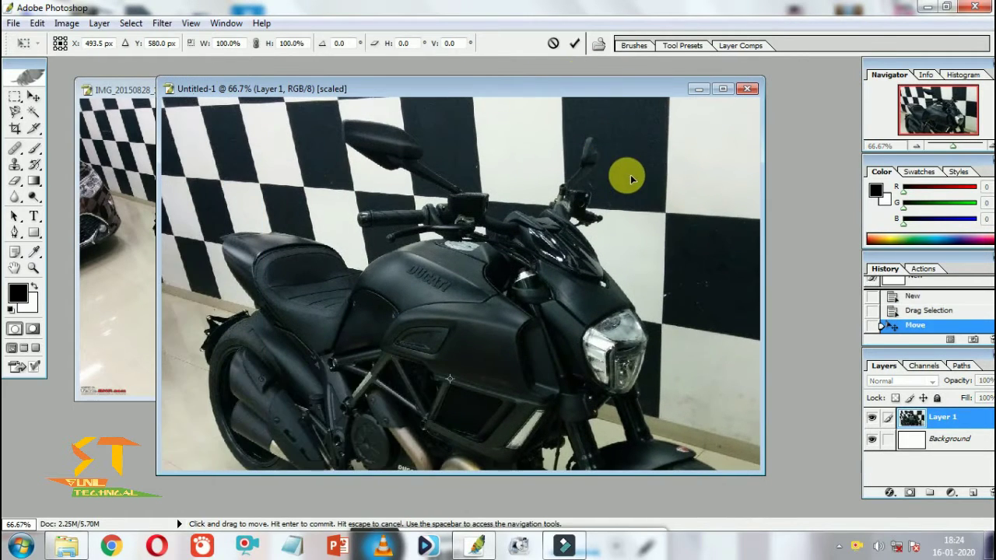
Free Transform the motorcycle layer, shrinking then enlarging it toward the canvas edges, and commit.
{"action": "key", "text": "ctrl+t"}
{"action": "mouse_move", "coordinate": [542, 319]}
{"action": "left_mouse_down"}
{"action": "mouse_move", "coordinate": [423, 384]}
{"action": "mouse_move", "coordinate": [575, 211]}
{"action": "mouse_move", "coordinate": [659, 152]}
{"action": "mouse_move", "coordinate": [596, 151]}
{"action": "mouse_move", "coordinate": [469, 305]}
{"action": "mouse_move", "coordinate": [416, 283]}
{"action": "mouse_move", "coordinate": [566, 187]}
{"action": "mouse_move", "coordinate": [539, 256]}
{"action": "left_mouse_up"}
{"action": "mouse_move", "coordinate": [691, 178]}
{"action": "left_mouse_down"}
{"action": "mouse_move", "coordinate": [622, 277]}
{"action": "mouse_move", "coordinate": [466, 344]}
{"action": "left_mouse_up"}
{"action": "left_click_drag", "start_coordinate": [467, 229], "coordinate": [430, 172]}
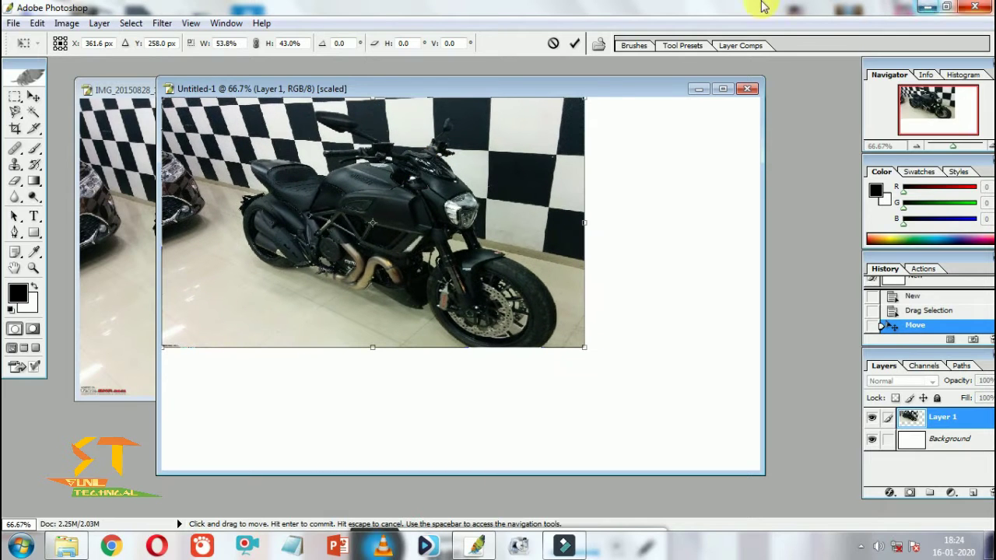
{"action": "left_click_drag", "start_coordinate": [593, 354], "coordinate": [760, 473]}
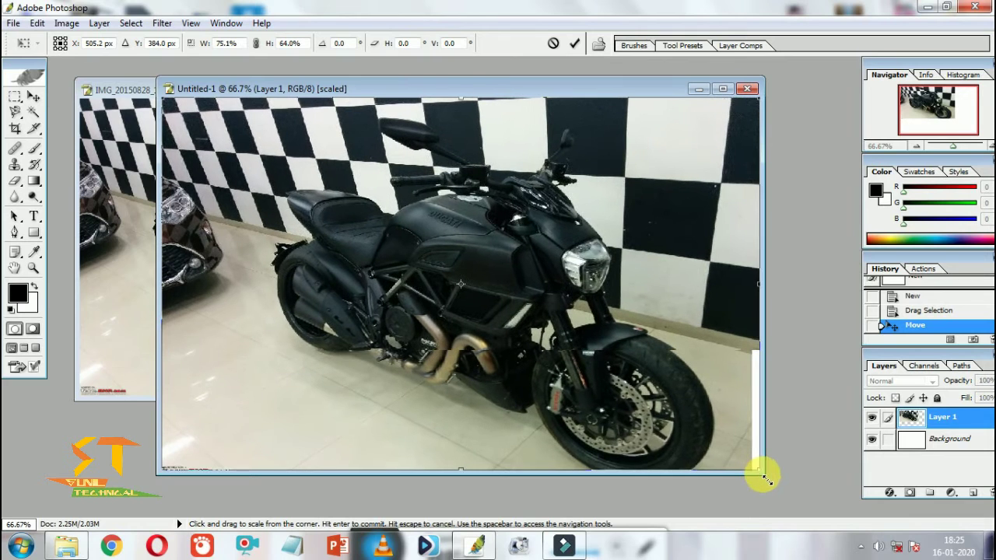
{"action": "left_click_drag", "start_coordinate": [760, 473], "coordinate": [768, 476]}
{"action": "key", "text": "Return"}
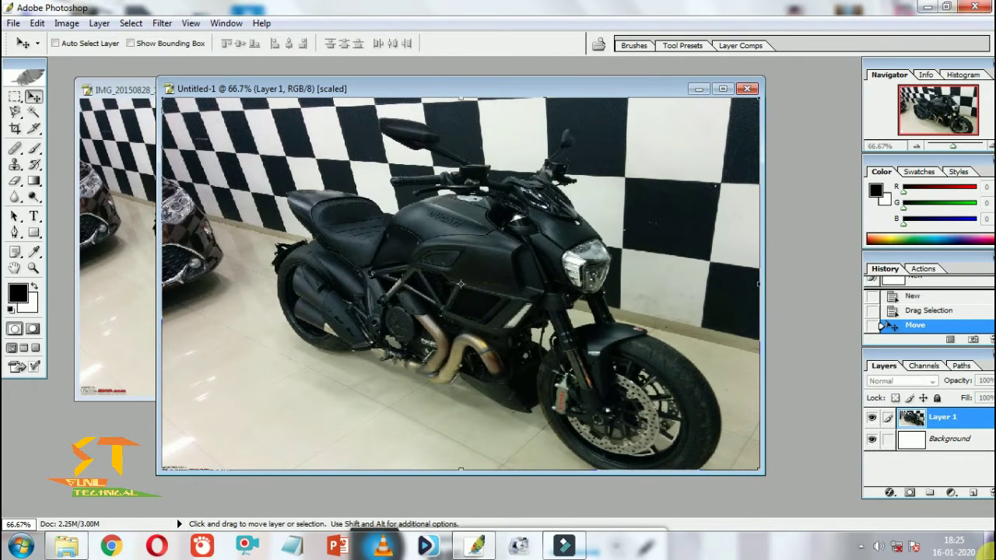
Shift the motorcycle layer and move it up to the canvas's top-left corner.
{"action": "left_click_drag", "start_coordinate": [460, 326], "coordinate": [520, 361]}
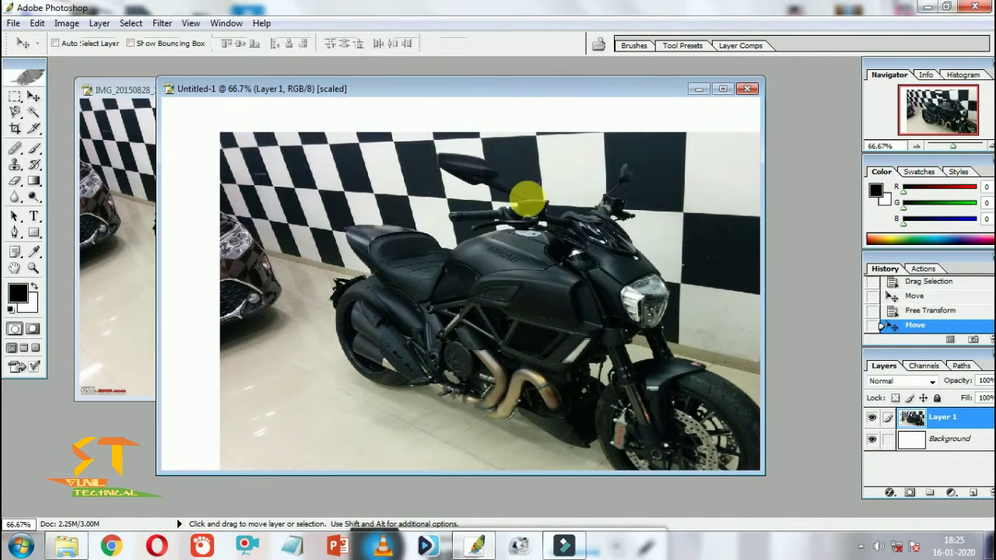
{"action": "key", "text": "ctrl+t"}
{"action": "key", "text": "Return"}
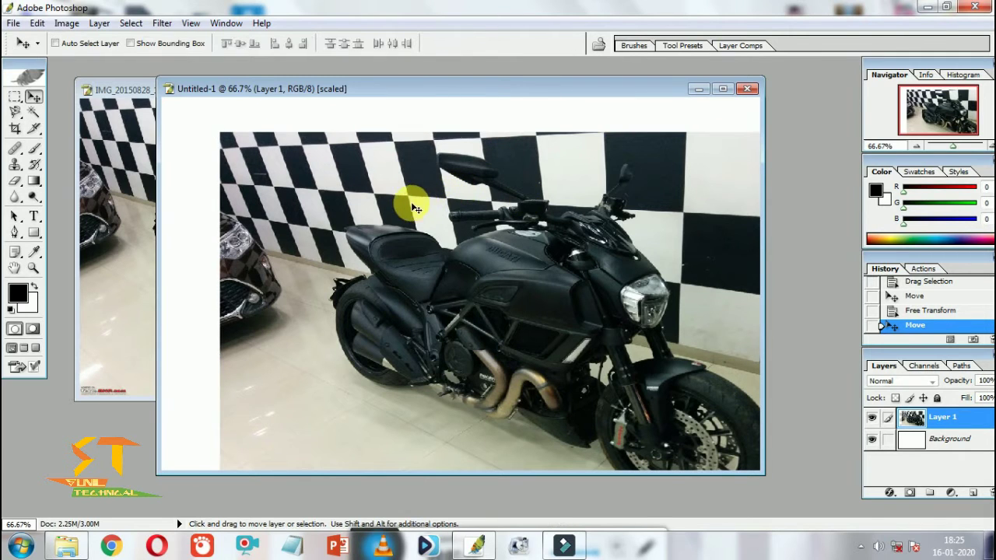
{"action": "key", "text": "ctrl+t"}
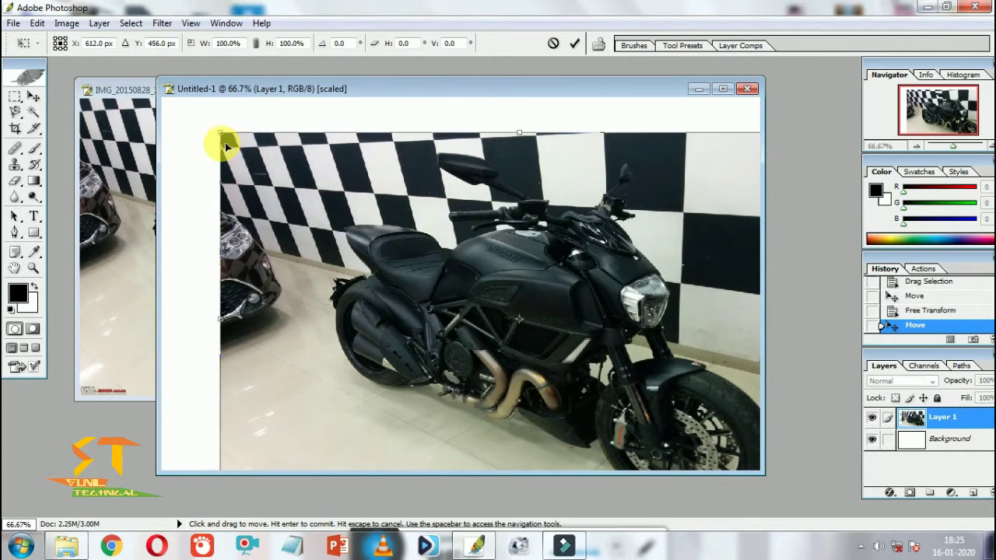
{"action": "left_click_drag", "start_coordinate": [244, 153], "coordinate": [210, 131]}
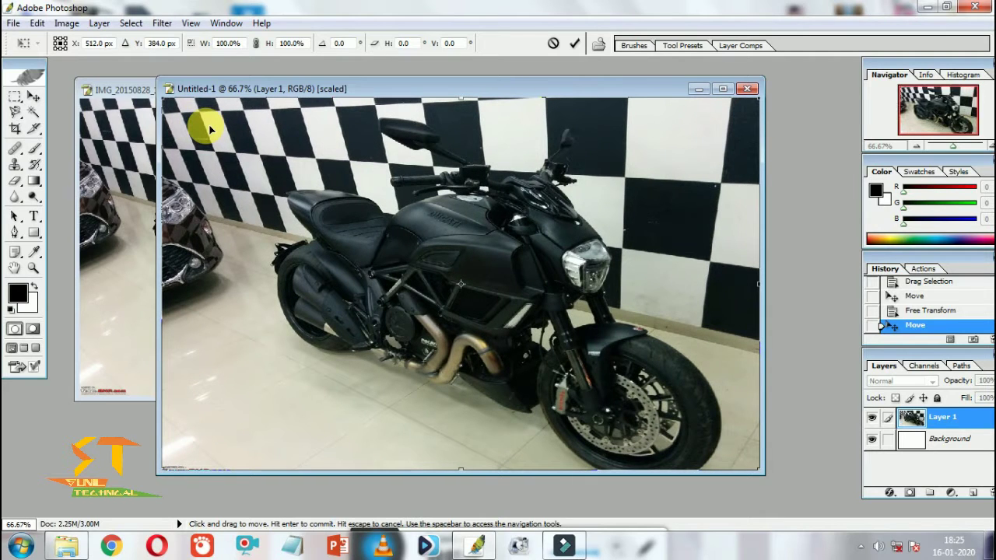
{"action": "key", "text": "Return"}
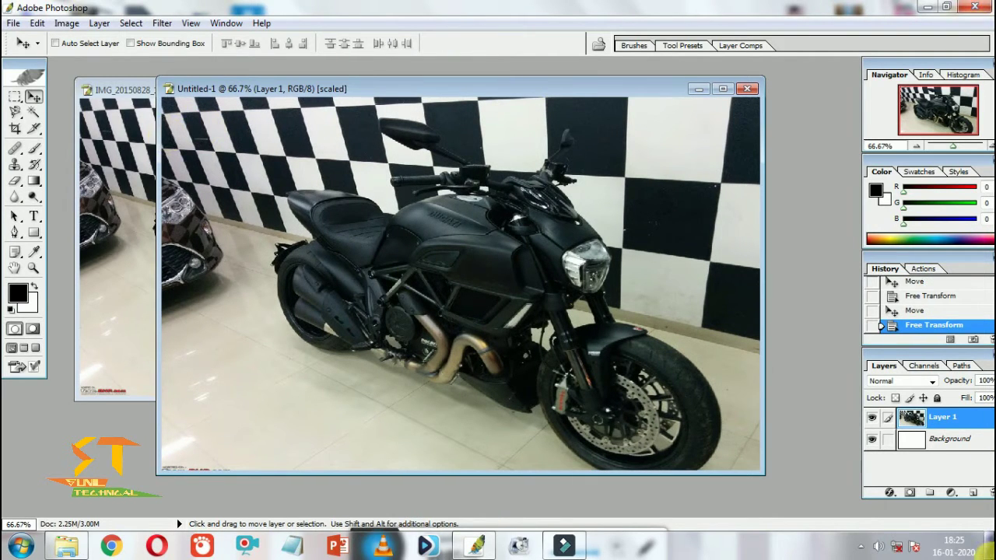
Fine-tune the layer's scale and position, nudging it left, so it covers the whole canvas.
{"action": "key", "text": "ctrl+t"}
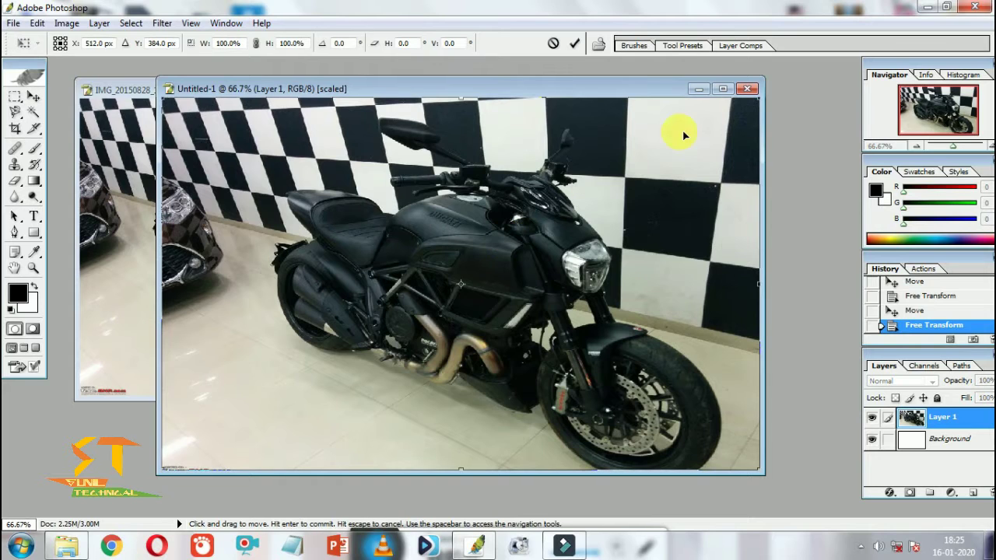
{"action": "left_click_drag", "start_coordinate": [758, 99], "coordinate": [719, 112]}
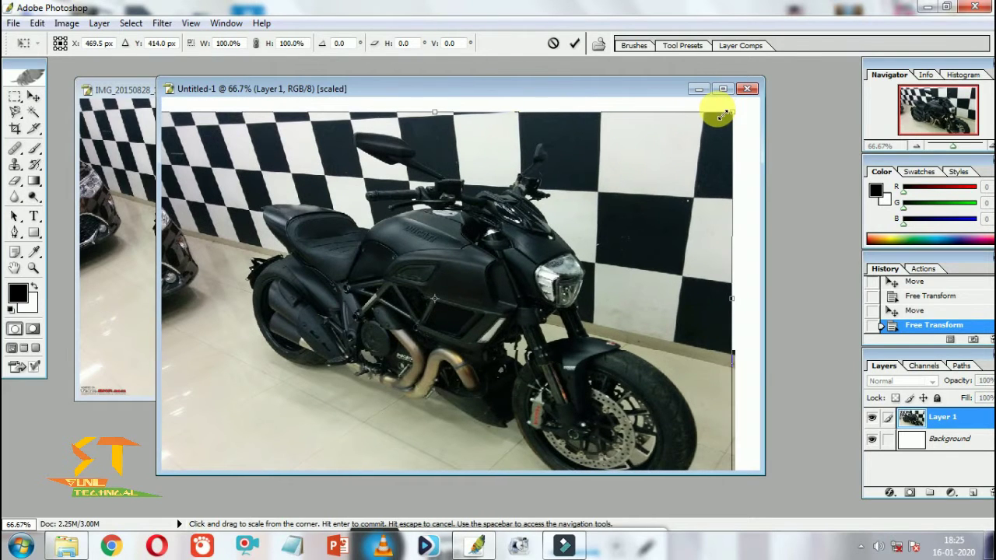
{"action": "left_click_drag", "start_coordinate": [660, 141], "coordinate": [667, 127]}
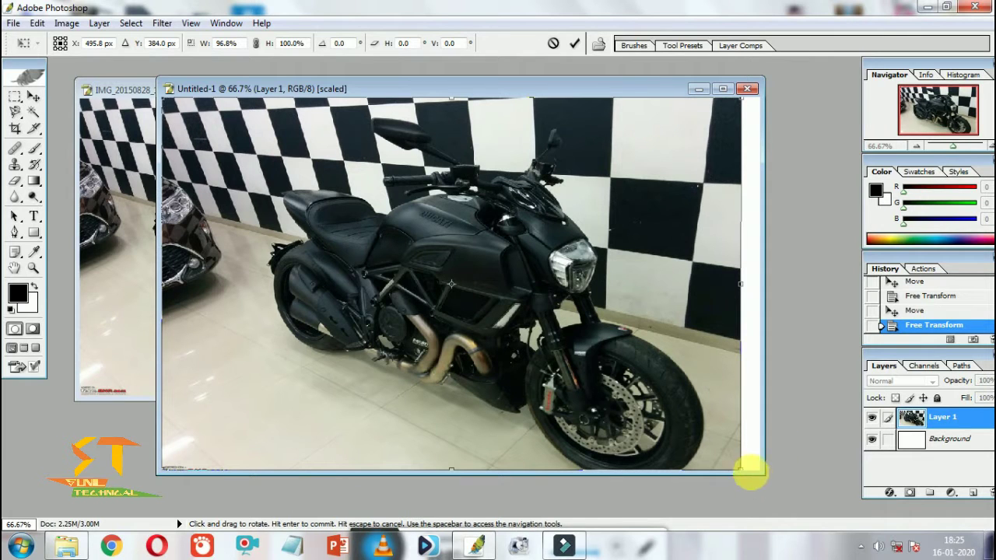
{"action": "left_click_drag", "start_coordinate": [752, 480], "coordinate": [760, 487]}
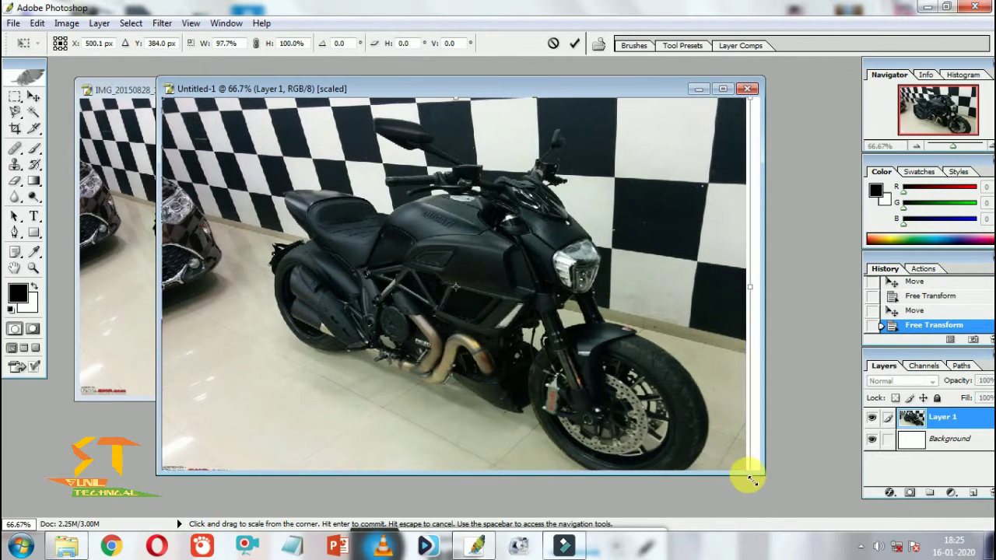
{"action": "left_click_drag", "start_coordinate": [631, 327], "coordinate": [640, 327]}
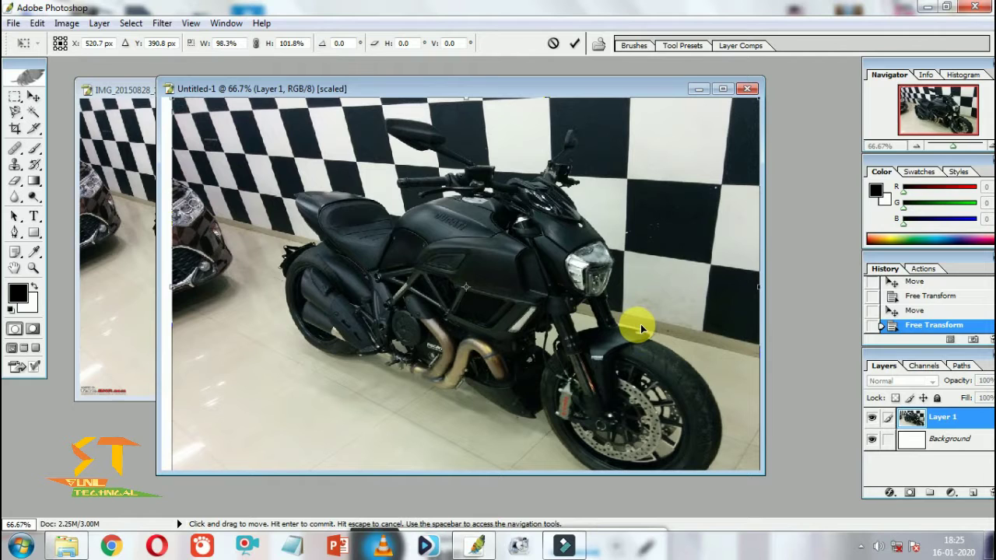
{"action": "key", "text": "Left"}
{"action": "key", "text": "Left"}
{"action": "key", "text": "Left"}
{"action": "key", "text": "Left"}
{"action": "key", "text": "Left"}
{"action": "key", "text": "Left"}
{"action": "key", "text": "Left"}
{"action": "key", "text": "Left"}
{"action": "key", "text": "Left"}
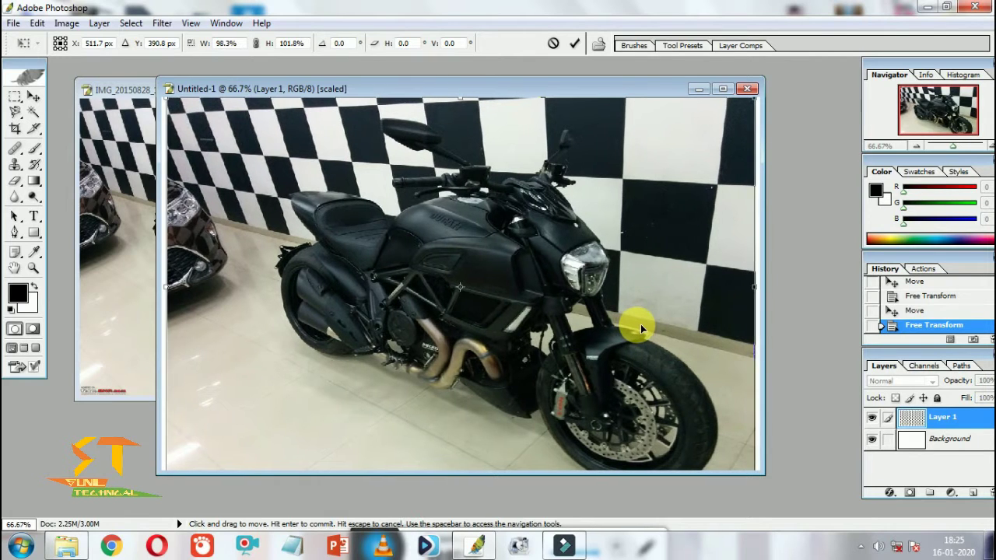
{"action": "key", "text": "Return"}
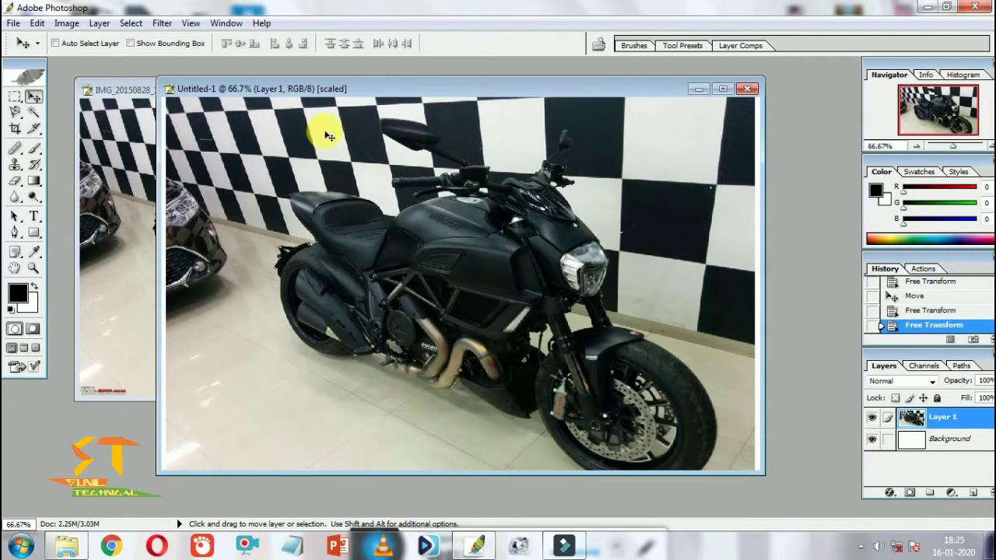
Bring the man's photo IMG-20171103-WA0007.jpg to the front and select the Polygonal Lasso Tool.
{"action": "left_click_drag", "start_coordinate": [334, 89], "coordinate": [264, 206]}
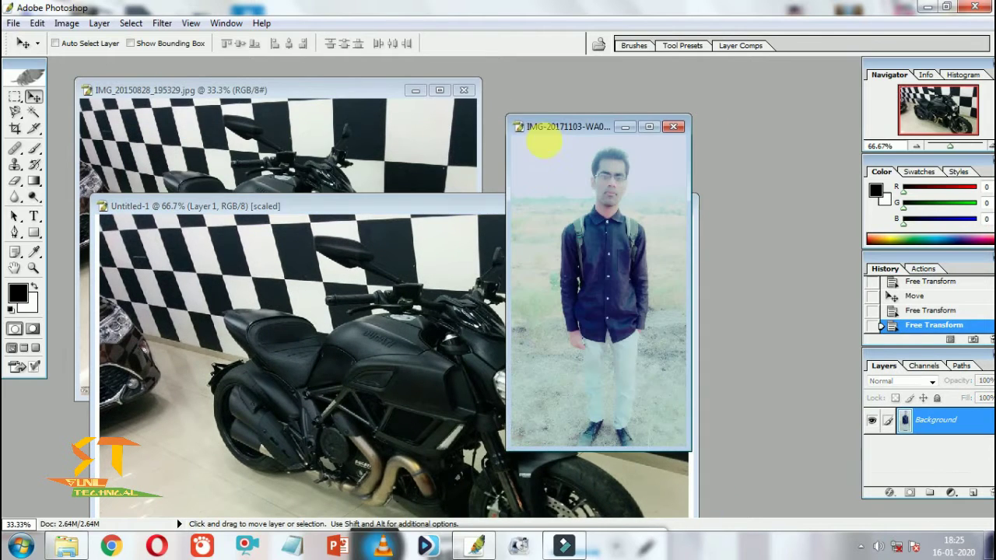
{"action": "left_click_drag", "start_coordinate": [543, 129], "coordinate": [458, 127]}
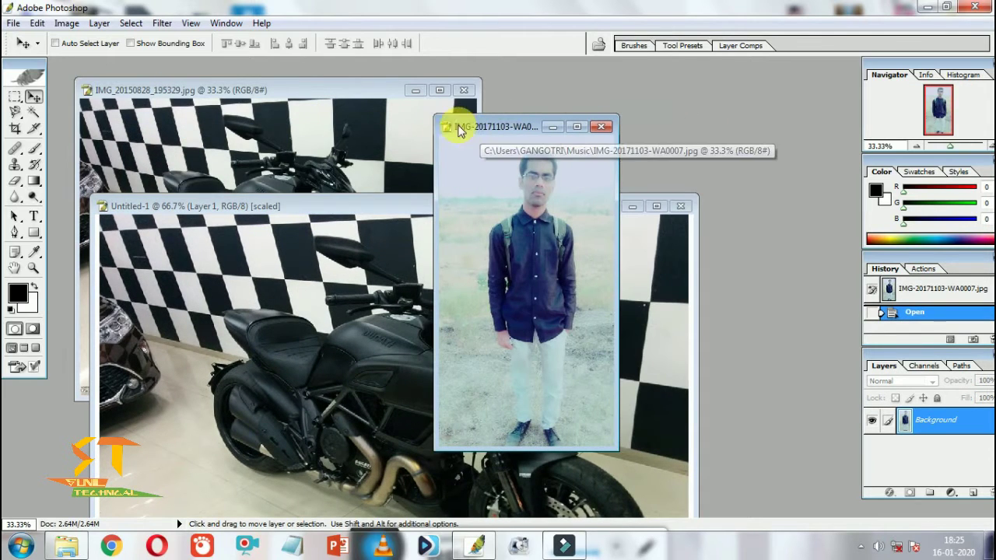
{"action": "left_click", "coordinate": [12, 122]}
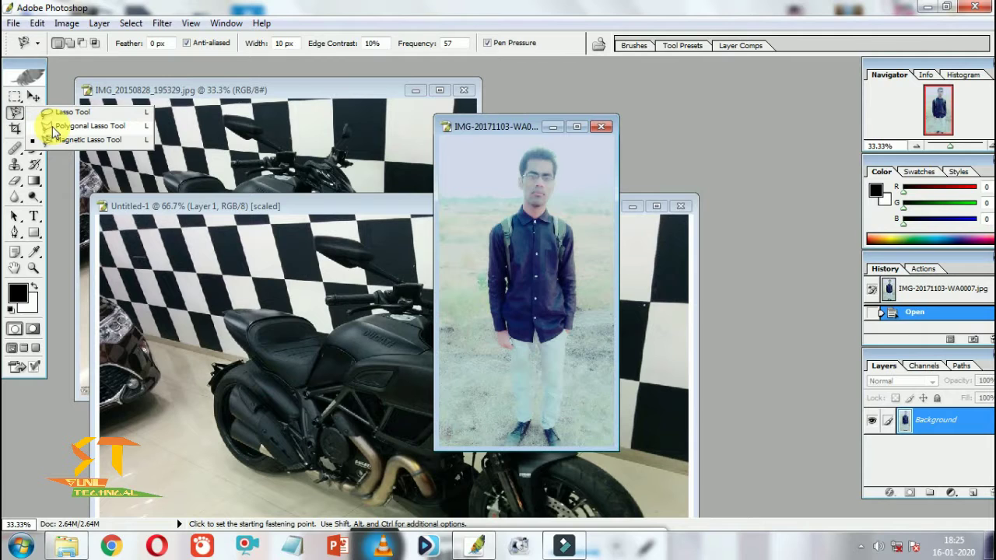
{"action": "left_click", "coordinate": [53, 127]}
Maximize the man's photo window and view his face and collar up close.
{"action": "left_click", "coordinate": [577, 127]}
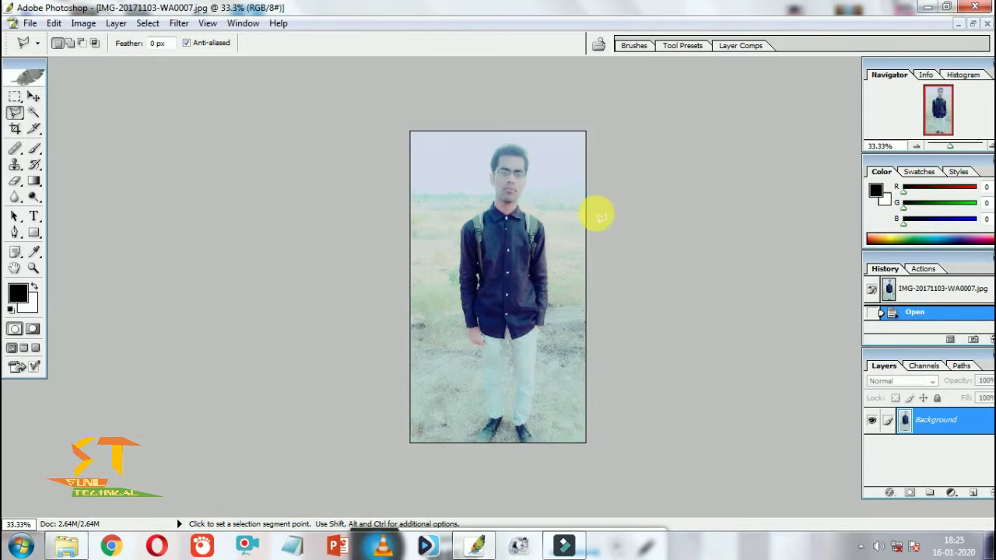
{"action": "scroll", "coordinate": [598, 215], "scroll_direction": "up", "scroll_amount": 1}
{"action": "scroll", "coordinate": [598, 216], "scroll_direction": "up", "scroll_amount": 1}
{"action": "scroll", "coordinate": [597, 216], "scroll_direction": "up", "scroll_amount": 2}
{"action": "scroll", "coordinate": [597, 216], "scroll_direction": "up", "scroll_amount": 2}
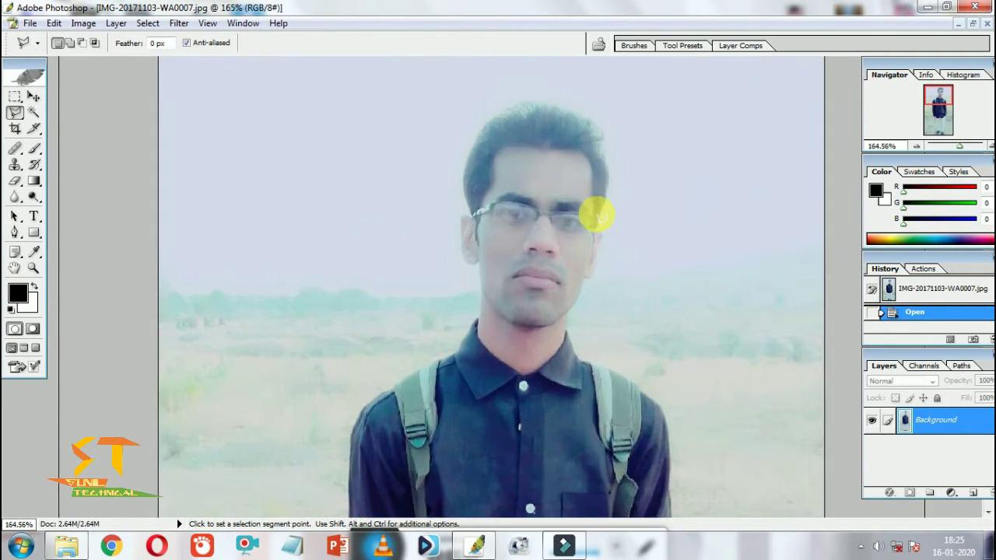
{"action": "scroll", "coordinate": [596, 213], "scroll_direction": "up", "scroll_amount": 1}
{"action": "left_click_drag", "start_coordinate": [711, 363], "coordinate": [643, 325]}
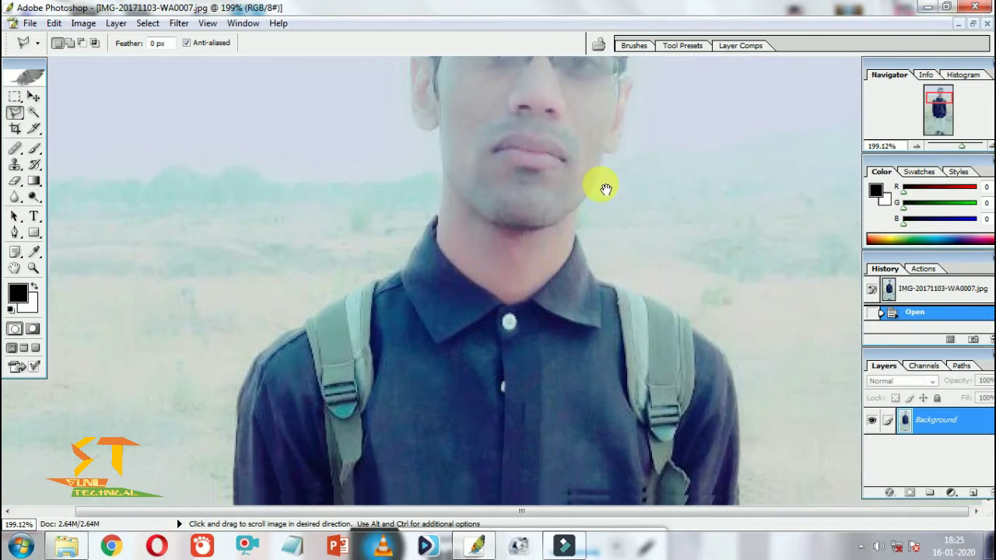
Move down to the man's shoes and zoom in on them to about 300%.
{"action": "scroll", "coordinate": [529, 382], "scroll_direction": "down", "scroll_amount": 3}
{"action": "scroll", "coordinate": [475, 365], "scroll_direction": "down", "scroll_amount": 2}
{"action": "scroll", "coordinate": [471, 392], "scroll_direction": "down", "scroll_amount": 3}
{"action": "scroll", "coordinate": [469, 401], "scroll_direction": "down", "scroll_amount": 1}
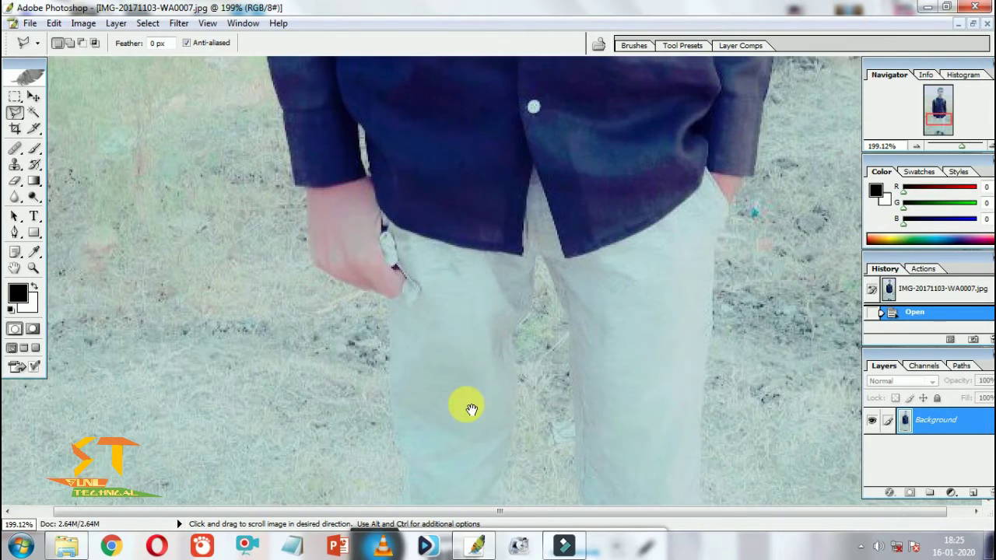
{"action": "scroll", "coordinate": [436, 405], "scroll_direction": "down", "scroll_amount": 3}
{"action": "scroll", "coordinate": [448, 327], "scroll_direction": "down", "scroll_amount": 3}
{"action": "scroll", "coordinate": [467, 291], "scroll_direction": "down", "scroll_amount": 1}
{"action": "left_click_drag", "start_coordinate": [471, 283], "coordinate": [491, 258]}
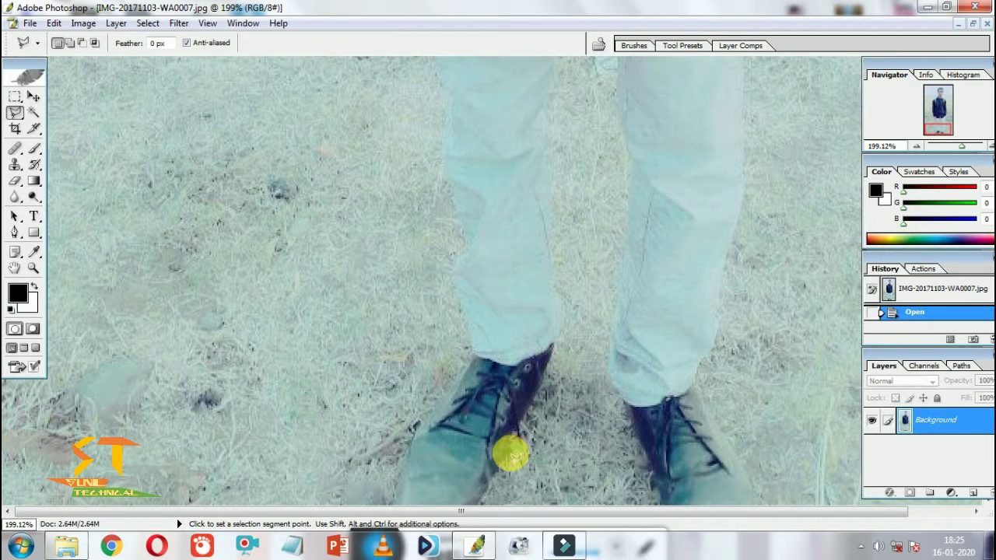
{"action": "key", "text": "ctrl+plus"}
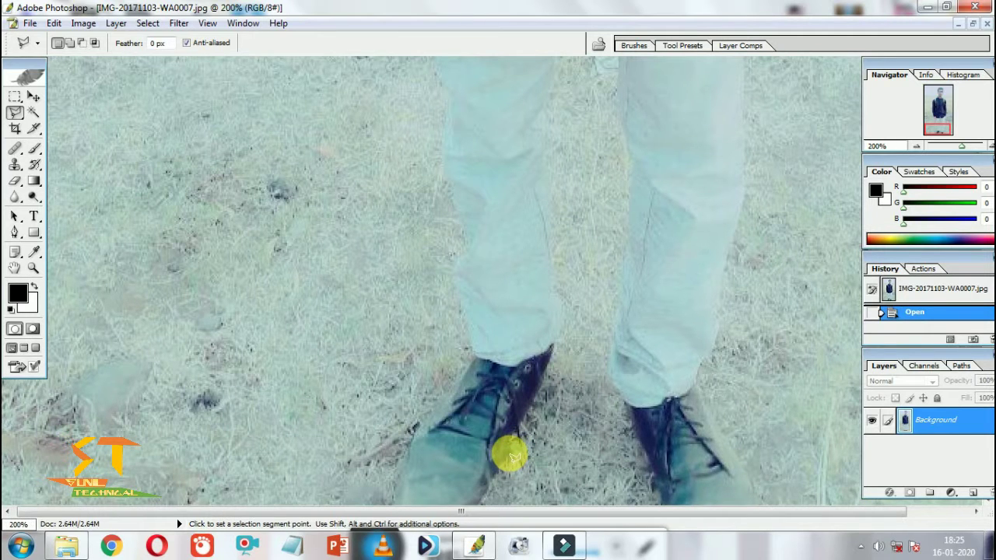
{"action": "key", "text": "ctrl+plus"}
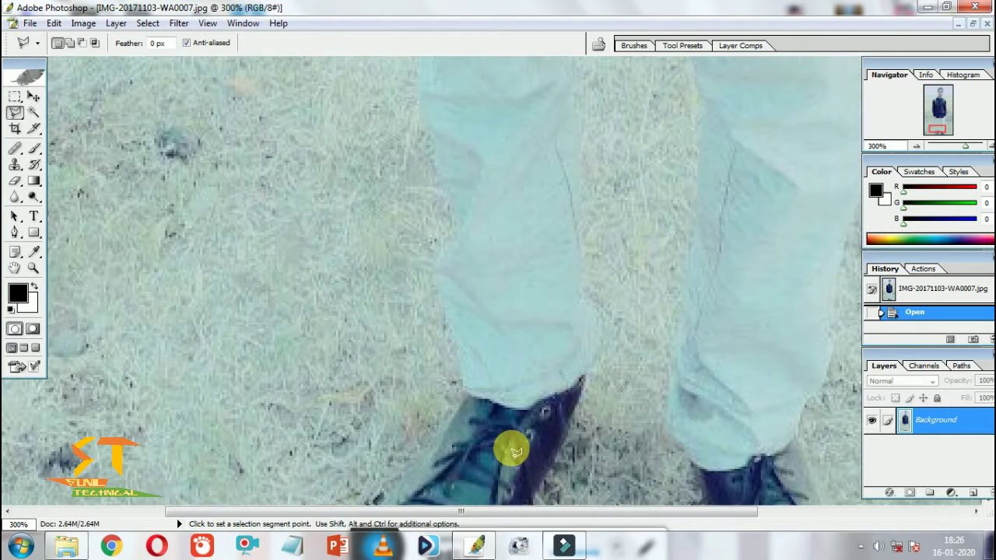
Start the polygonal outline at the man's left shoe and trace up the trouser leg.
{"action": "mouse_move", "coordinate": [511, 451]}
{"action": "left_mouse_down"}
{"action": "mouse_move", "coordinate": [518, 381]}
{"action": "mouse_move", "coordinate": [485, 423]}
{"action": "left_mouse_up"}
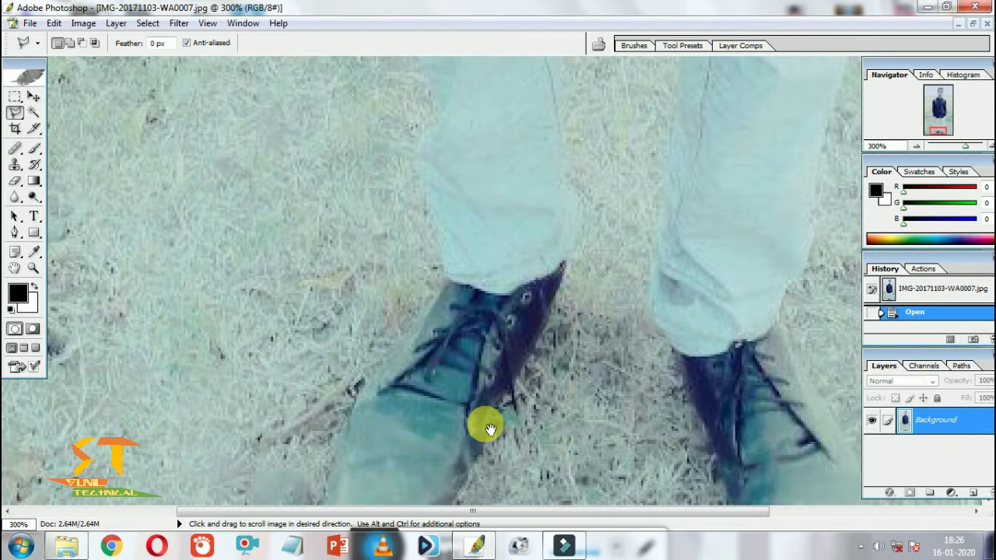
{"action": "left_click", "coordinate": [466, 474]}
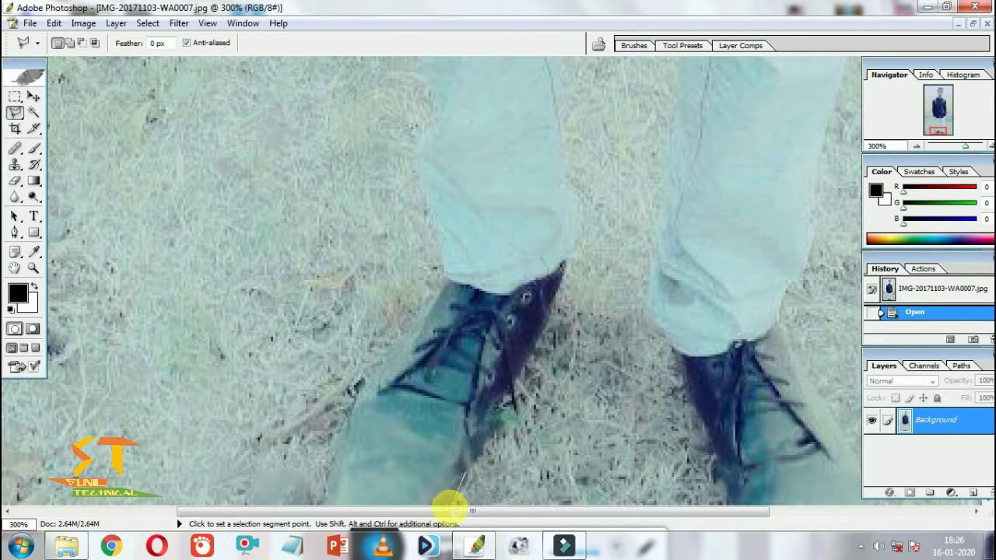
{"action": "left_click", "coordinate": [333, 502]}
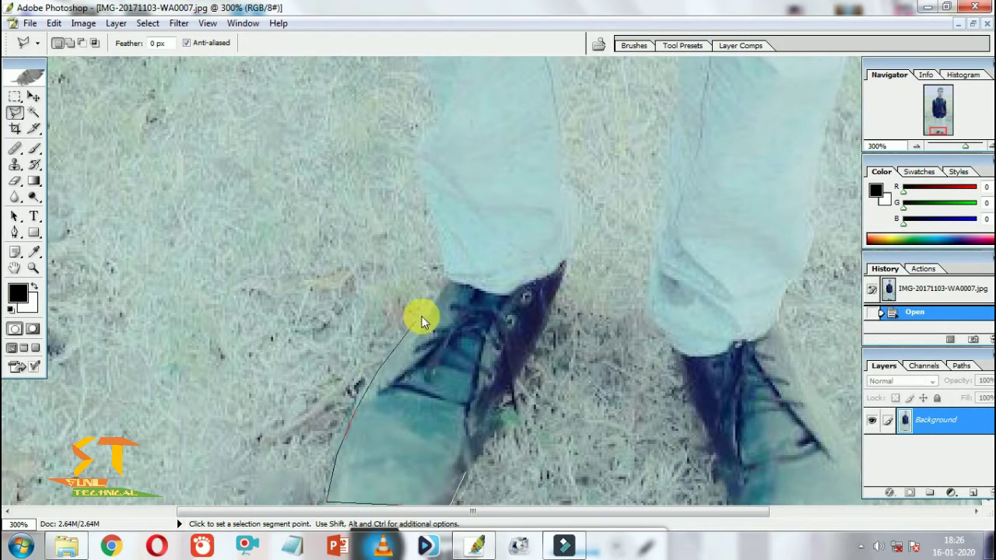
{"action": "left_click", "coordinate": [432, 201]}
{"action": "left_click_drag", "start_coordinate": [436, 90], "coordinate": [467, 297]}
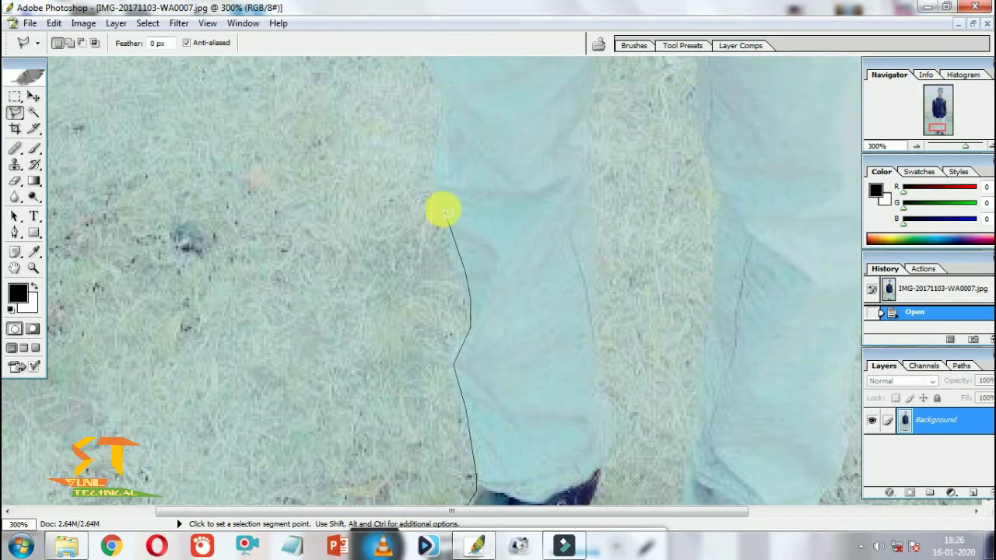
{"action": "left_click", "coordinate": [435, 157]}
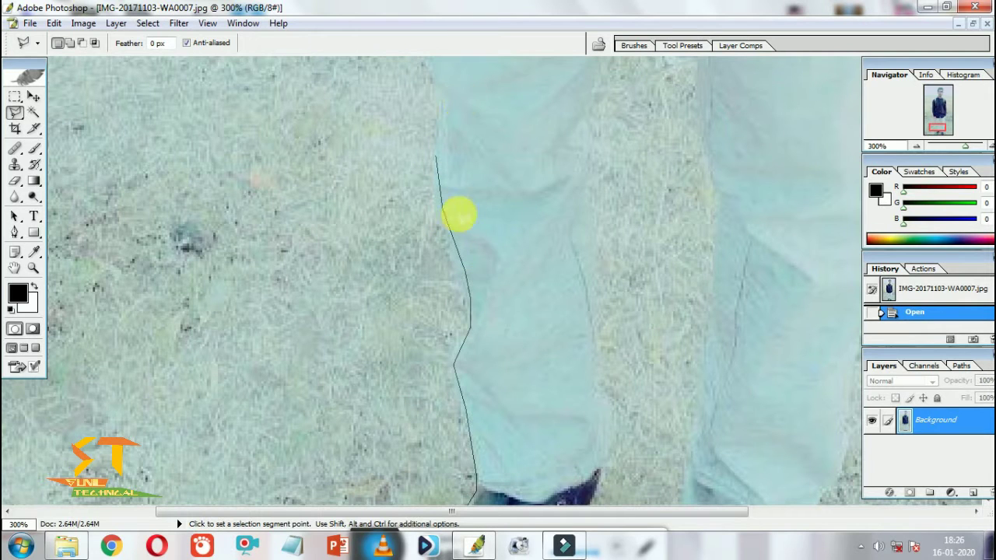
{"action": "left_click_drag", "start_coordinate": [444, 101], "coordinate": [460, 334]}
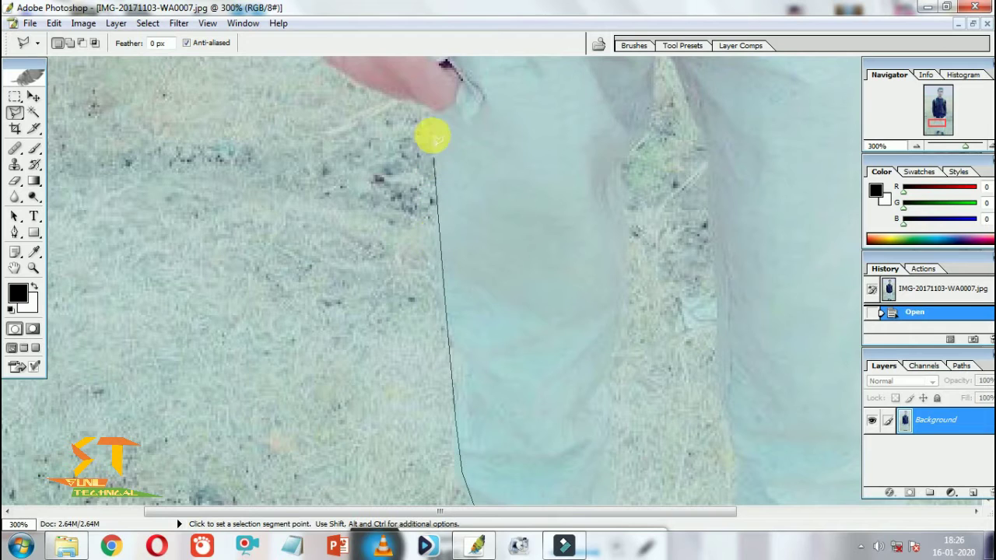
{"action": "left_click_drag", "start_coordinate": [438, 148], "coordinate": [490, 412]}
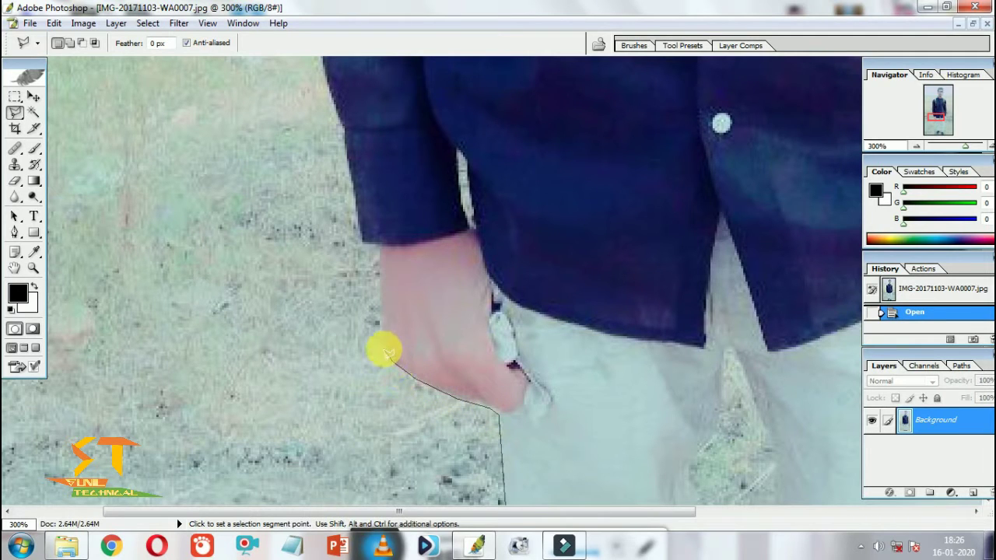
{"action": "left_click_drag", "start_coordinate": [382, 338], "coordinate": [387, 439]}
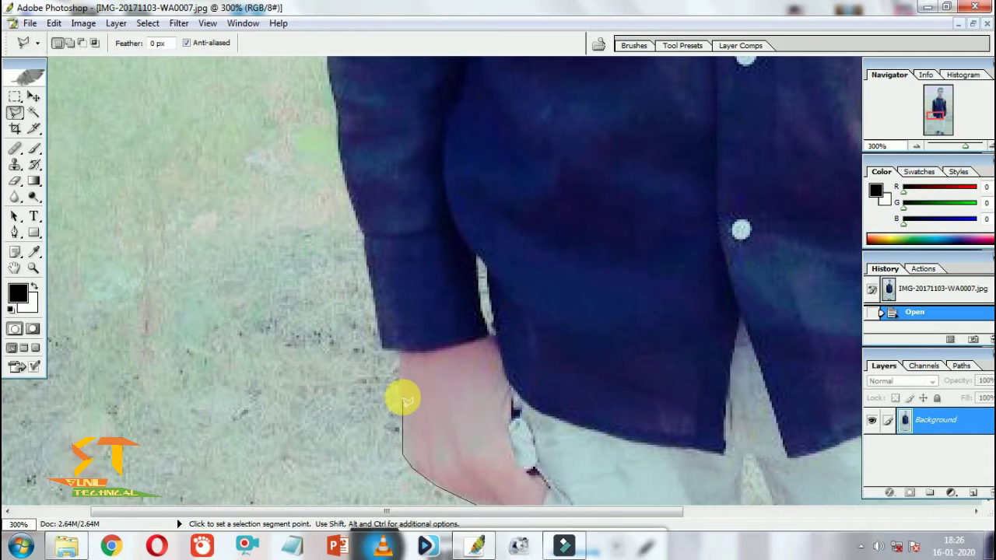
Continue the outline from the wrist and shirt cuff up along the sleeve.
{"action": "left_click", "coordinate": [398, 353]}
{"action": "left_click", "coordinate": [383, 349]}
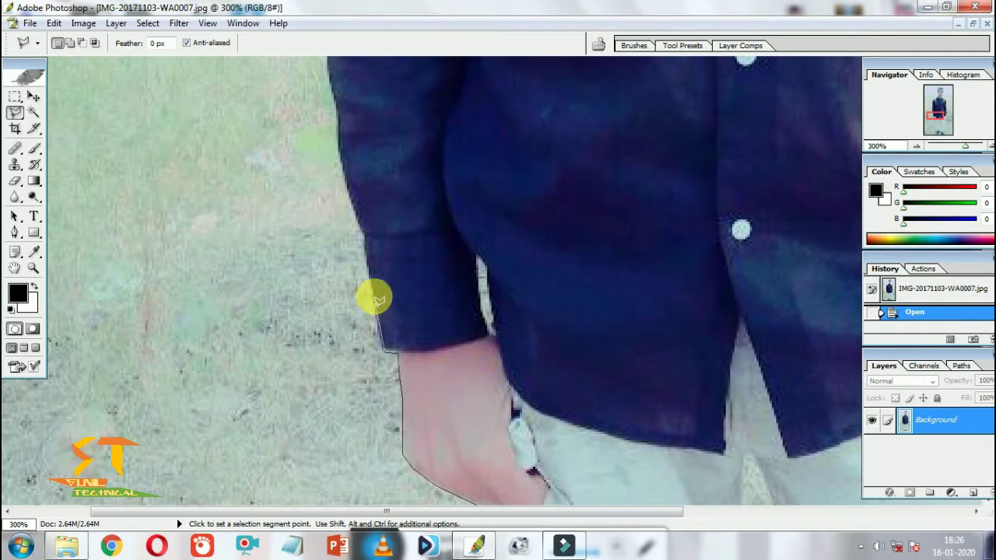
{"action": "left_click", "coordinate": [377, 300]}
{"action": "left_click", "coordinate": [360, 231]}
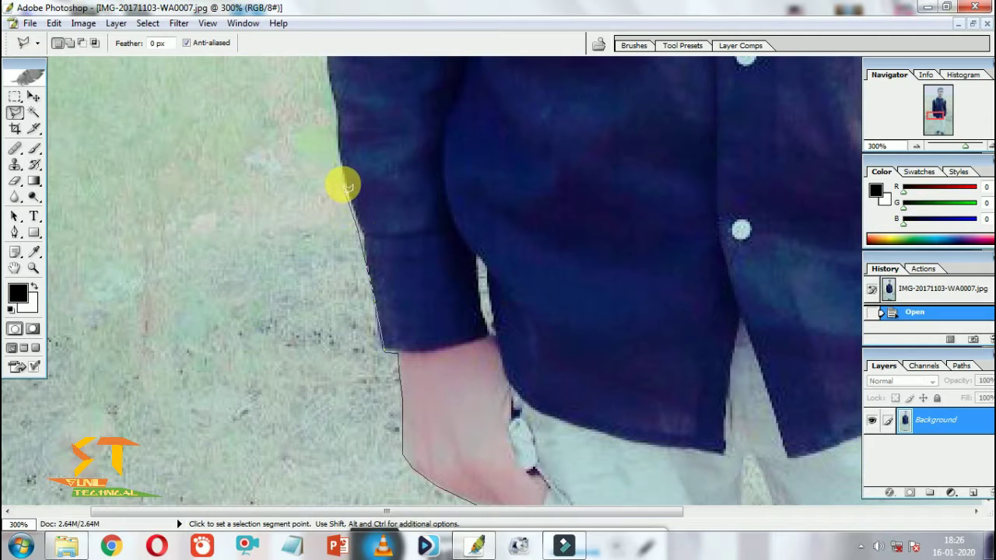
{"action": "left_click_drag", "start_coordinate": [342, 187], "coordinate": [378, 329]}
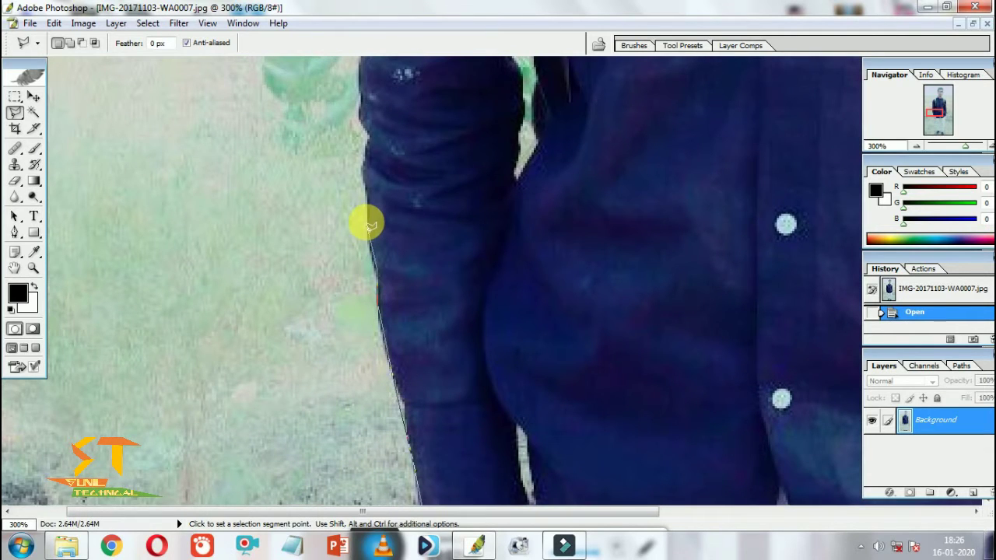
{"action": "left_click_drag", "start_coordinate": [363, 171], "coordinate": [363, 389]}
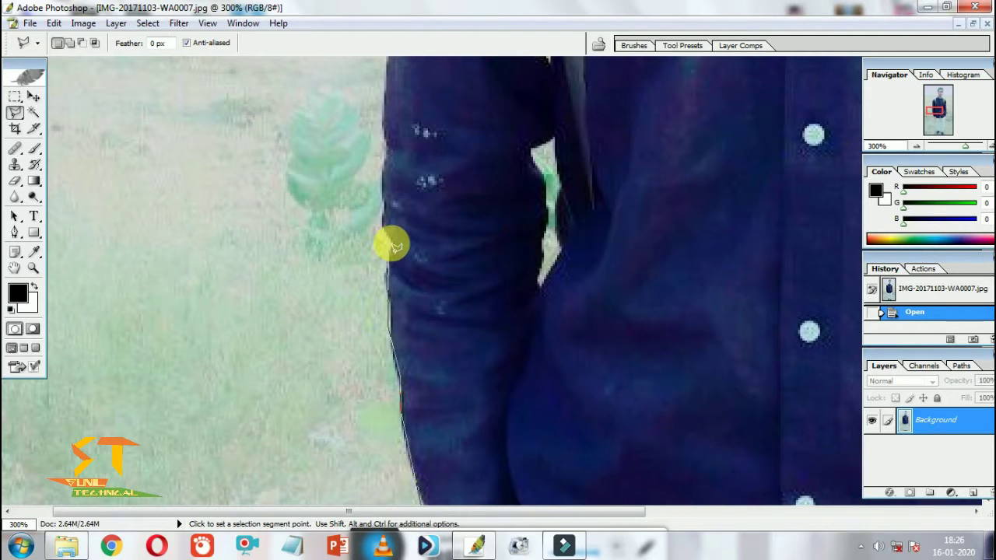
{"action": "left_click", "coordinate": [384, 211]}
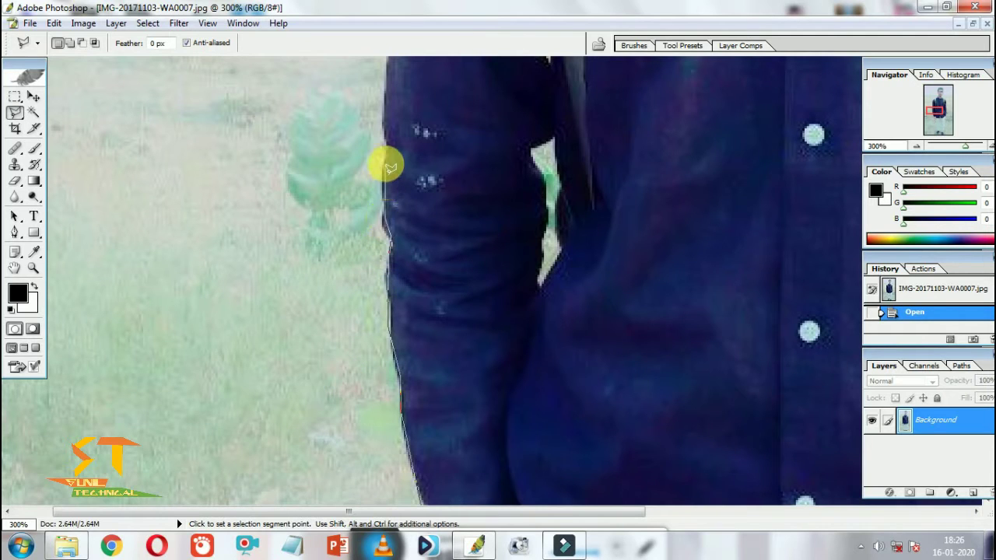
{"action": "left_click", "coordinate": [385, 160]}
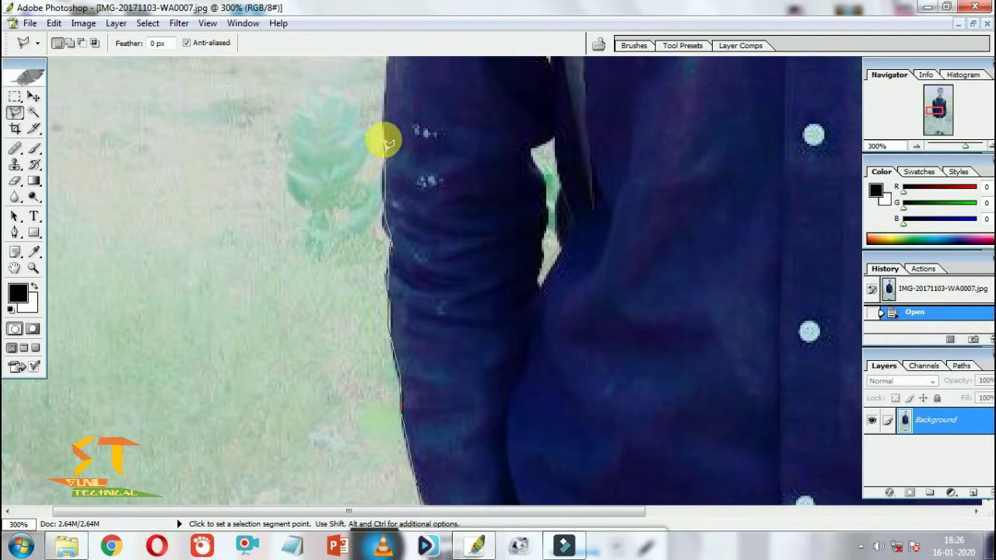
Extend the outline along the shoulder edge and double-click to close the selection.
{"action": "left_click_drag", "start_coordinate": [389, 137], "coordinate": [404, 334]}
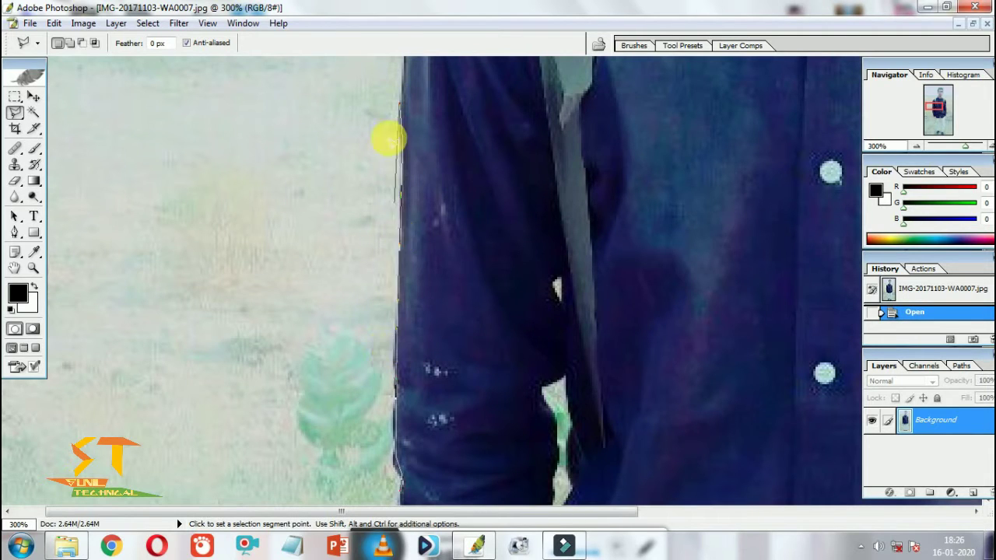
{"action": "left_click_drag", "start_coordinate": [391, 120], "coordinate": [389, 356]}
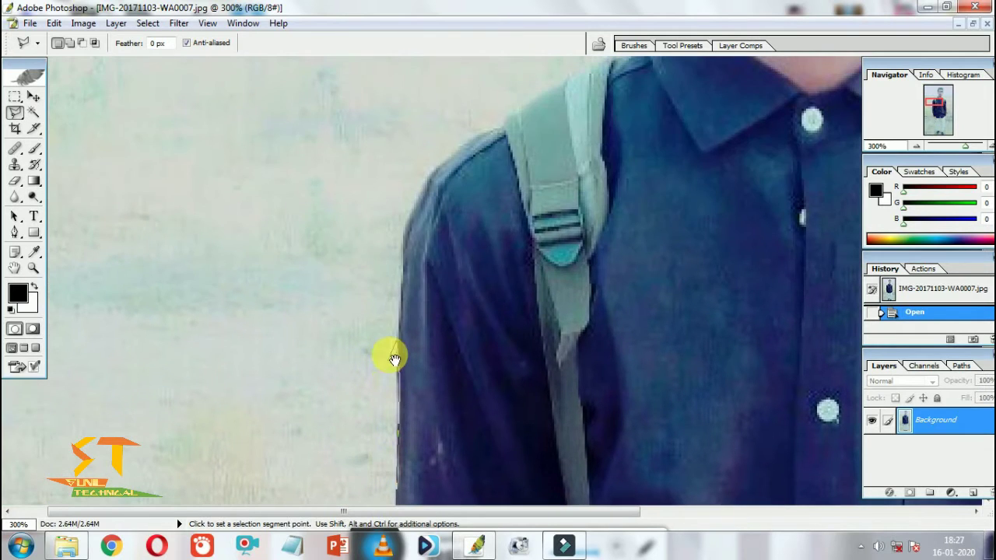
{"action": "left_click", "coordinate": [401, 233]}
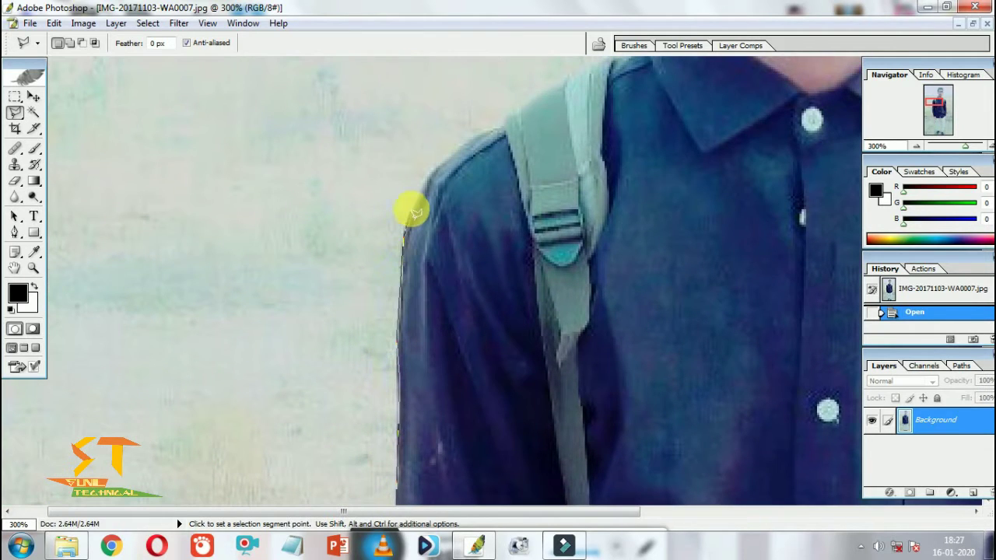
{"action": "left_click", "coordinate": [422, 181]}
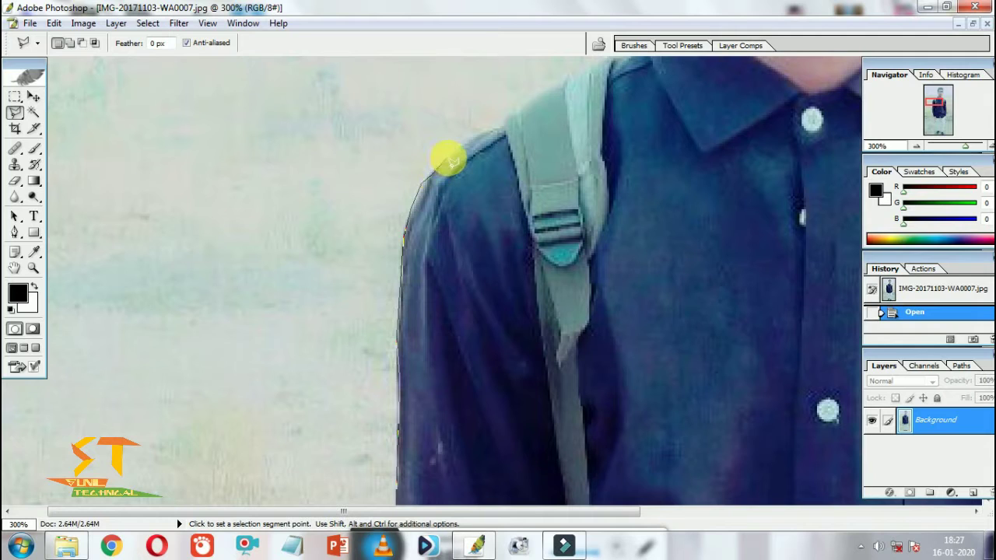
{"action": "double_click", "coordinate": [475, 141]}
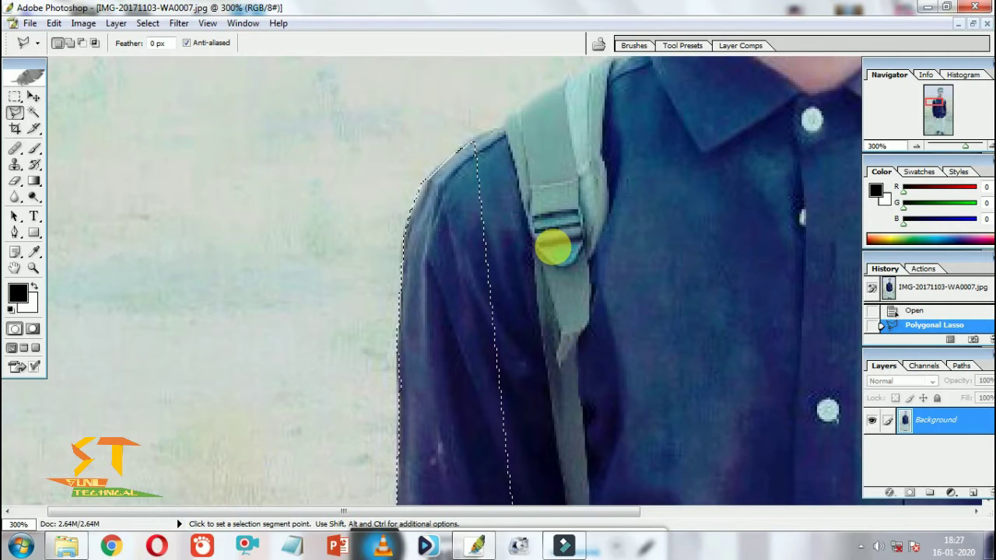
Deselect the partial outline, close a new one on the strap, and dismiss the 'No pixels were selected' warning.
{"action": "left_click", "coordinate": [545, 227]}
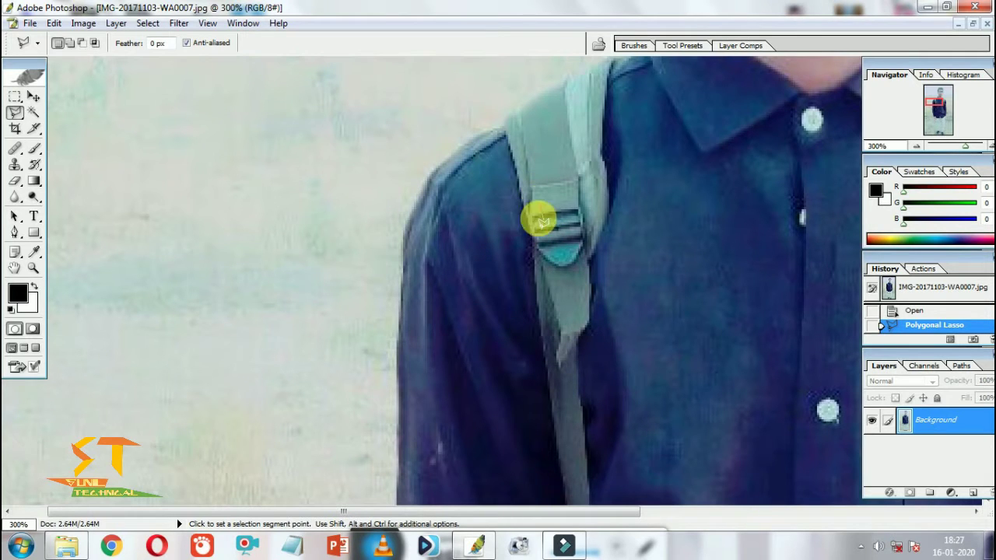
{"action": "double_click", "coordinate": [543, 247]}
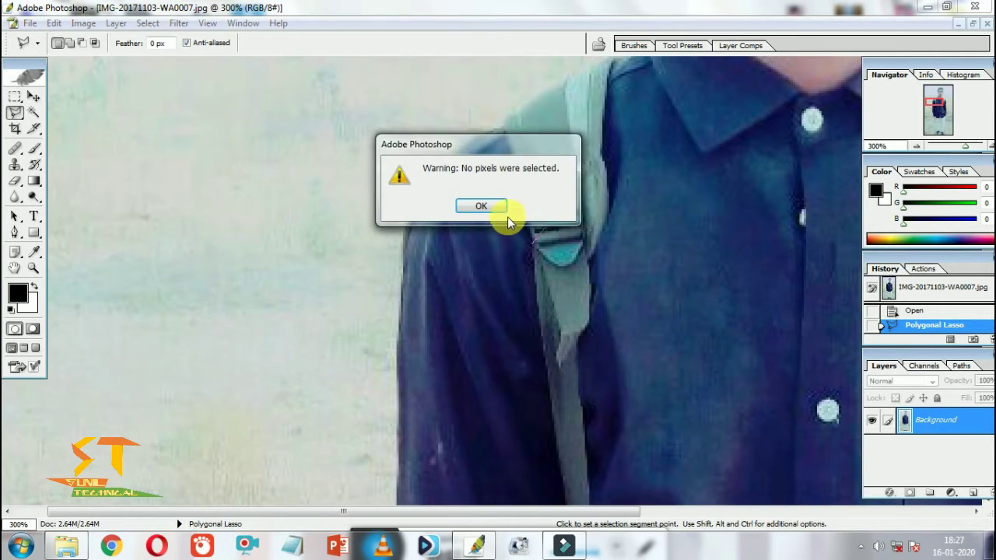
{"action": "left_click", "coordinate": [482, 205]}
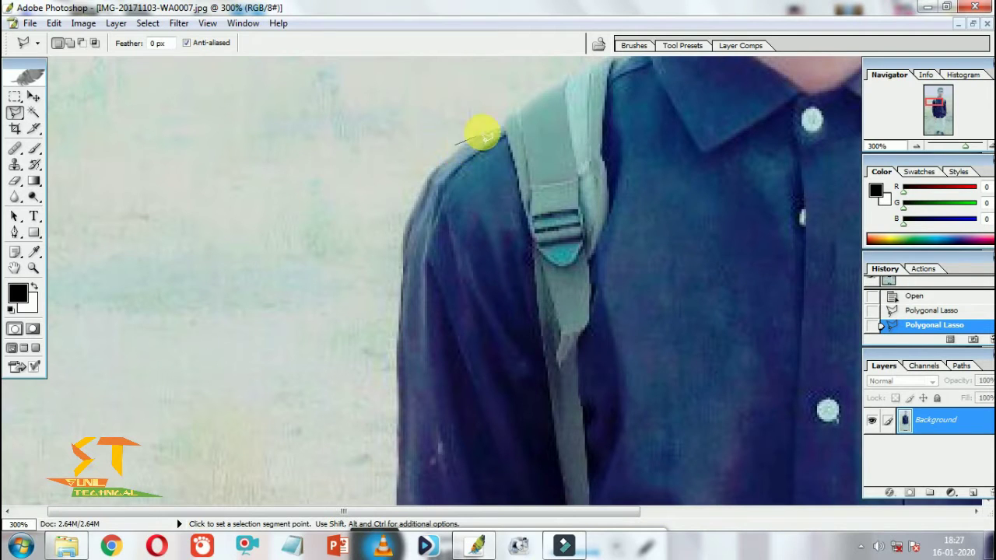
Start a new outline at the shoulder and trace along the strap and collar.
{"action": "left_click", "coordinate": [513, 123]}
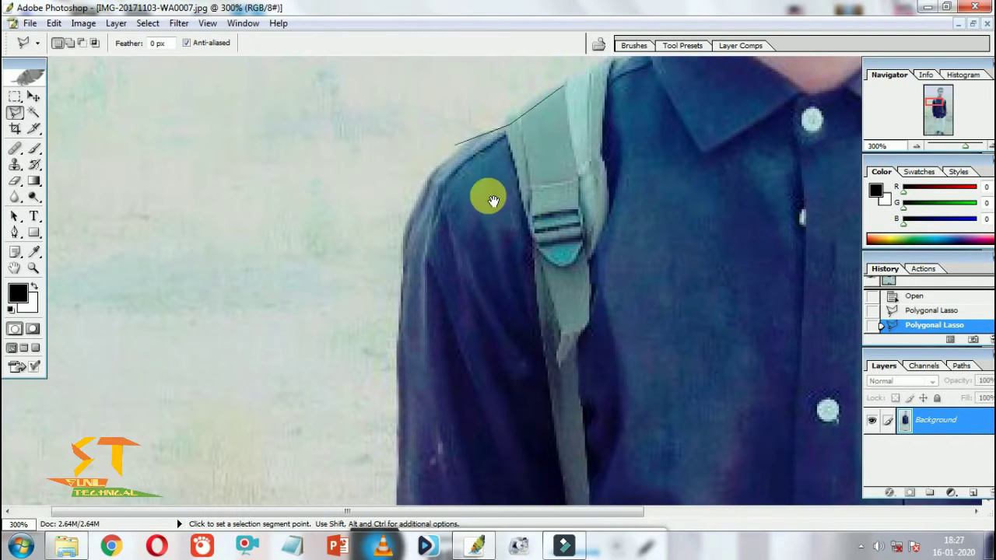
{"action": "left_click_drag", "start_coordinate": [485, 196], "coordinate": [395, 289]}
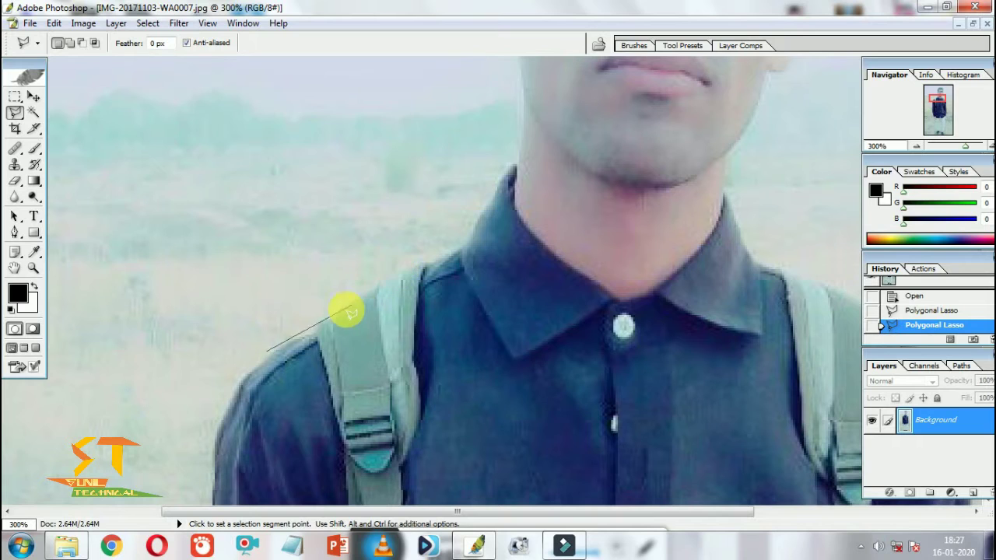
{"action": "left_click", "coordinate": [400, 276]}
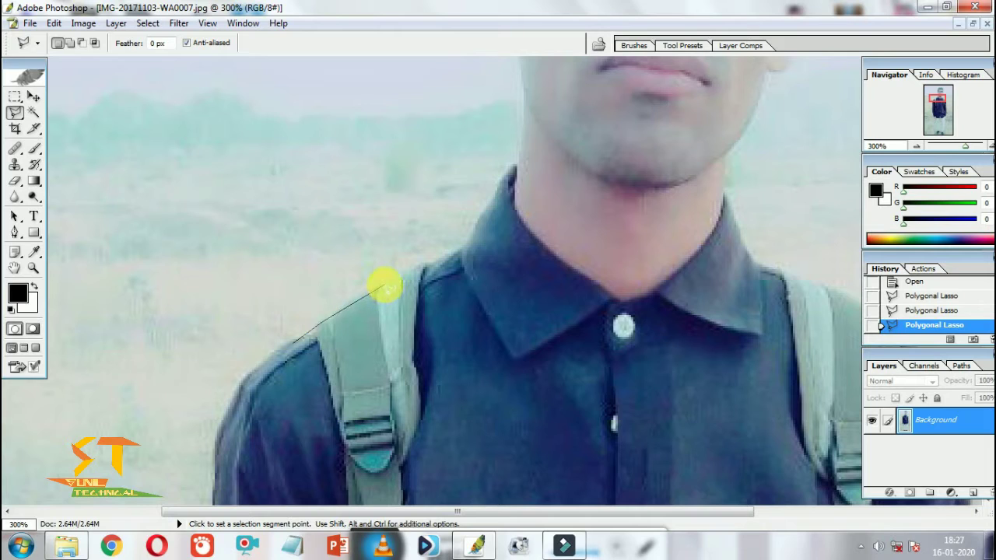
{"action": "left_click", "coordinate": [469, 247]}
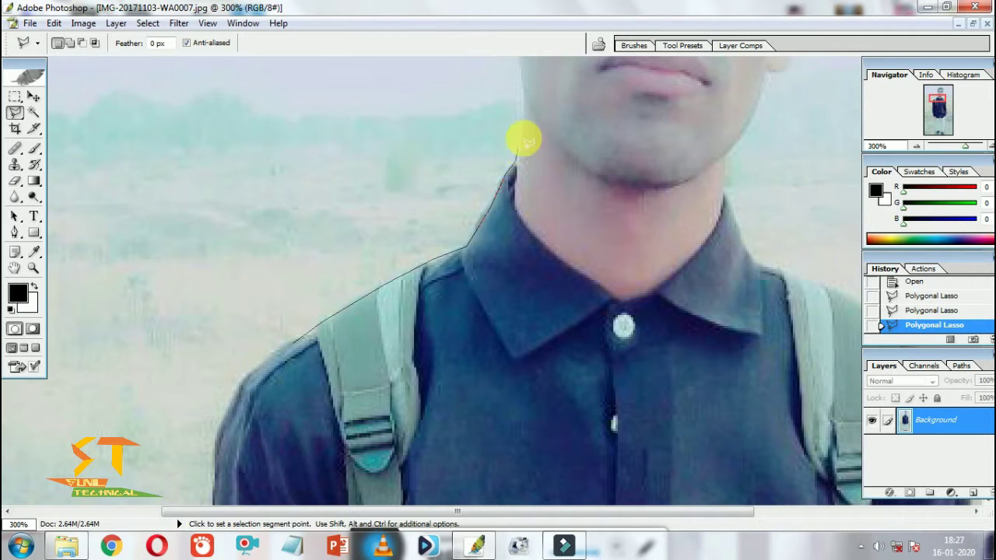
{"action": "scroll", "coordinate": [521, 234], "scroll_direction": "up", "scroll_amount": 3}
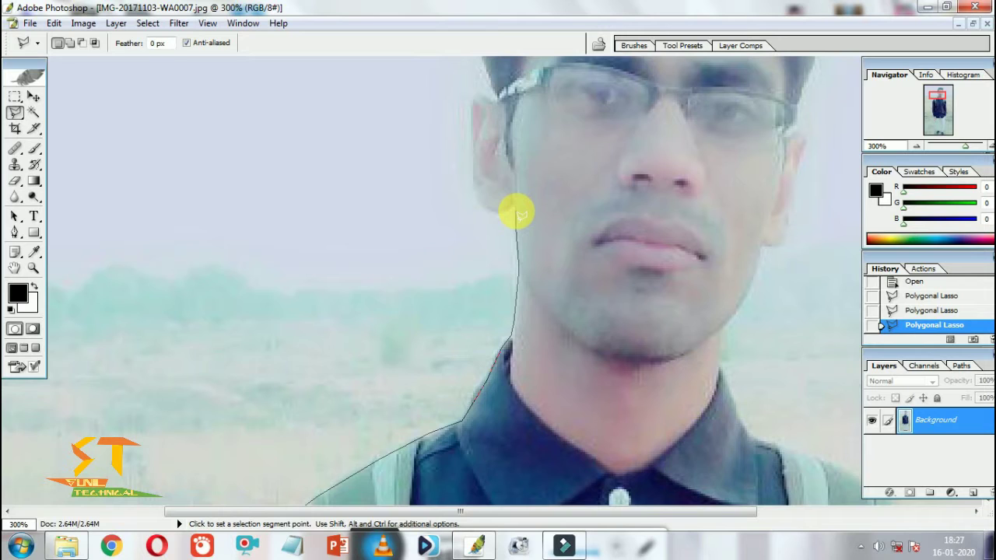
{"action": "scroll", "coordinate": [514, 210], "scroll_direction": "up", "scroll_amount": 1}
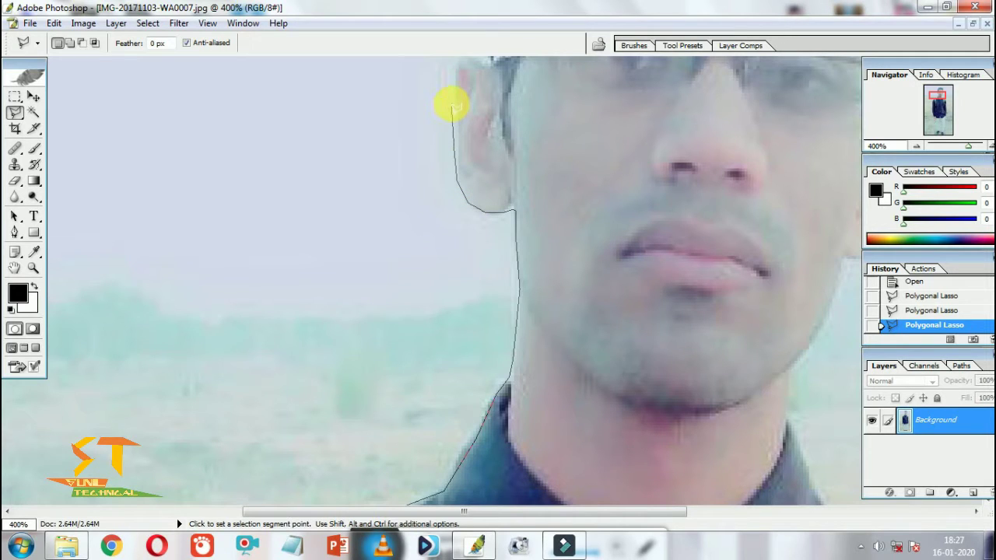
{"action": "scroll", "coordinate": [459, 171], "scroll_direction": "up", "scroll_amount": 3}
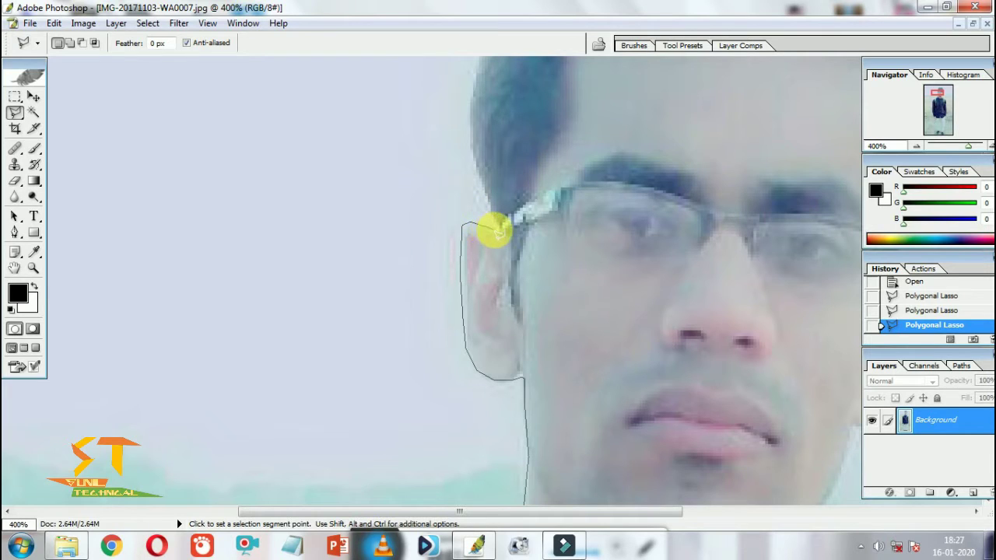
Trace the outline past the ear and glasses and over the top of the hair.
{"action": "left_click", "coordinate": [497, 228]}
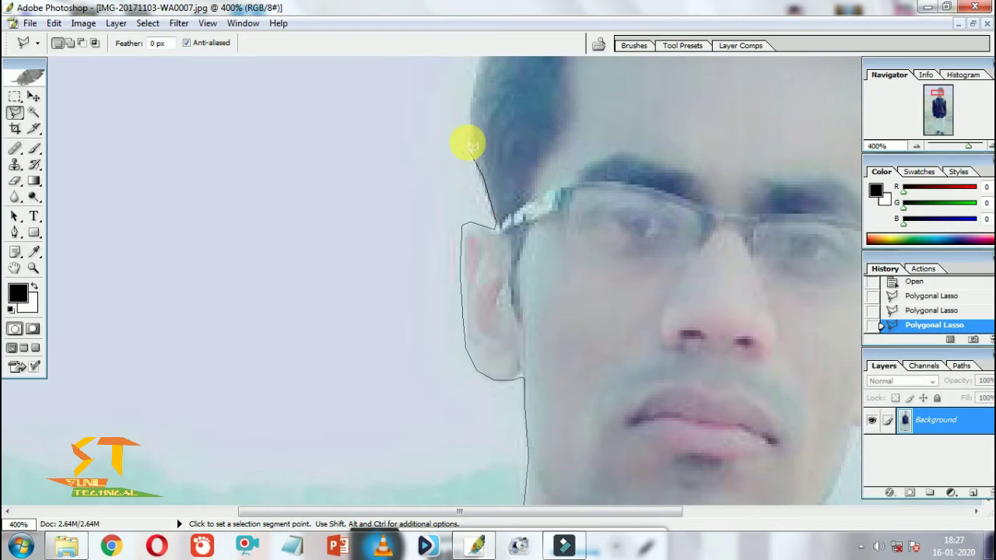
{"action": "left_click", "coordinate": [471, 142]}
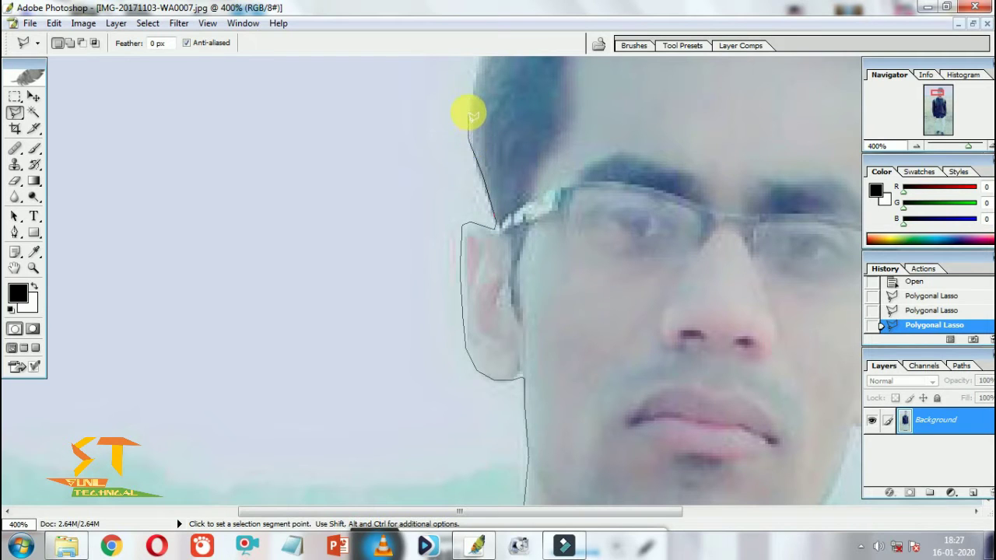
{"action": "scroll", "coordinate": [490, 253], "scroll_direction": "up", "scroll_amount": 4}
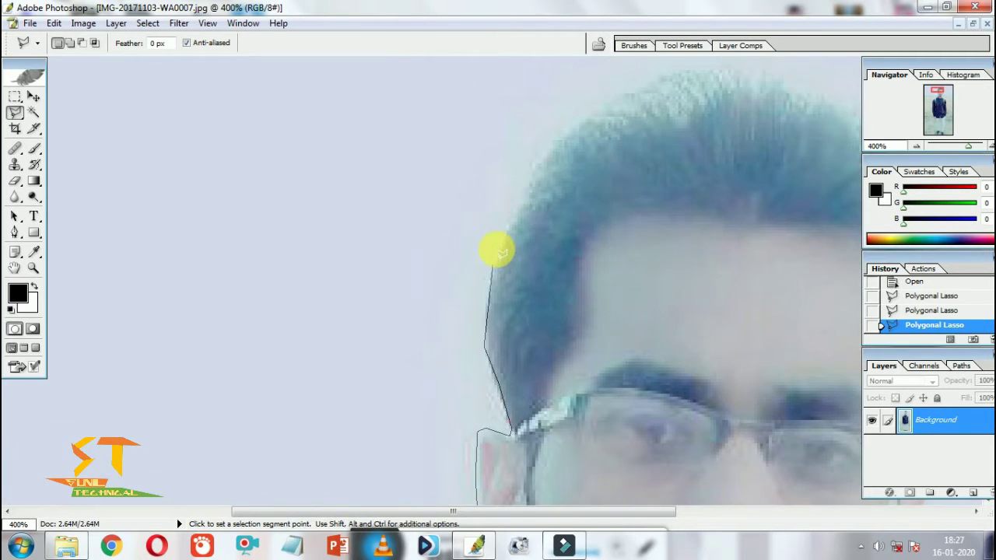
{"action": "left_click", "coordinate": [508, 226]}
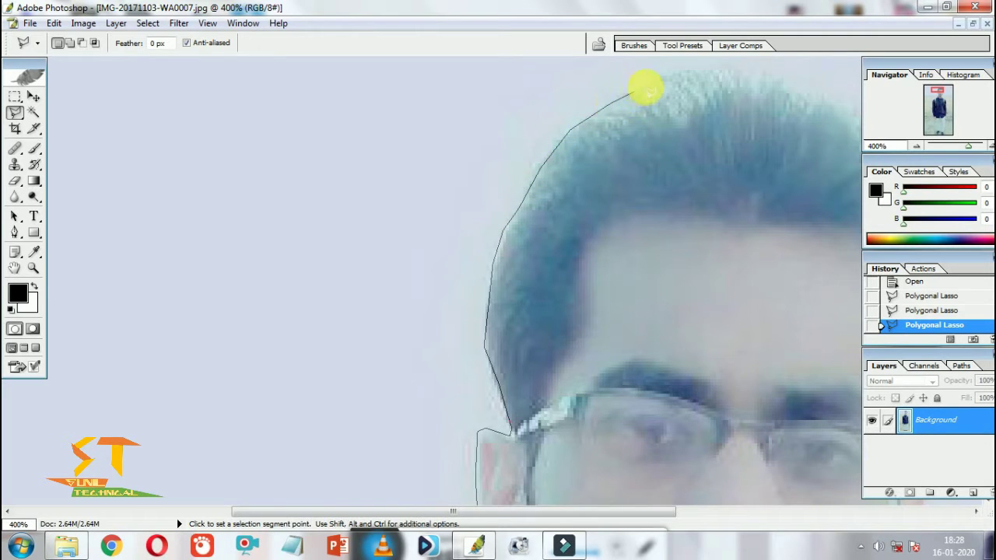
{"action": "left_click", "coordinate": [645, 88]}
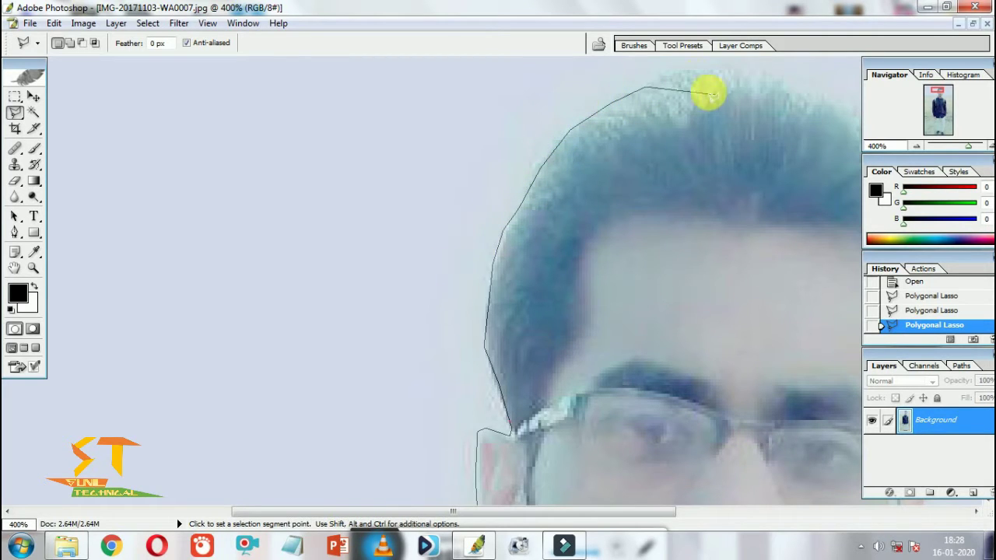
{"action": "left_click_drag", "start_coordinate": [726, 80], "coordinate": [454, 163]}
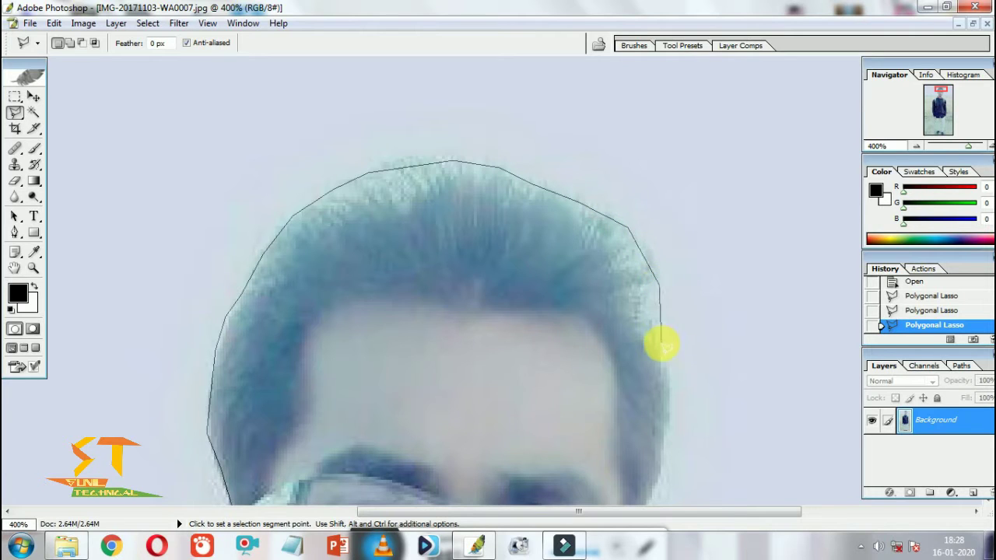
{"action": "left_click", "coordinate": [670, 407]}
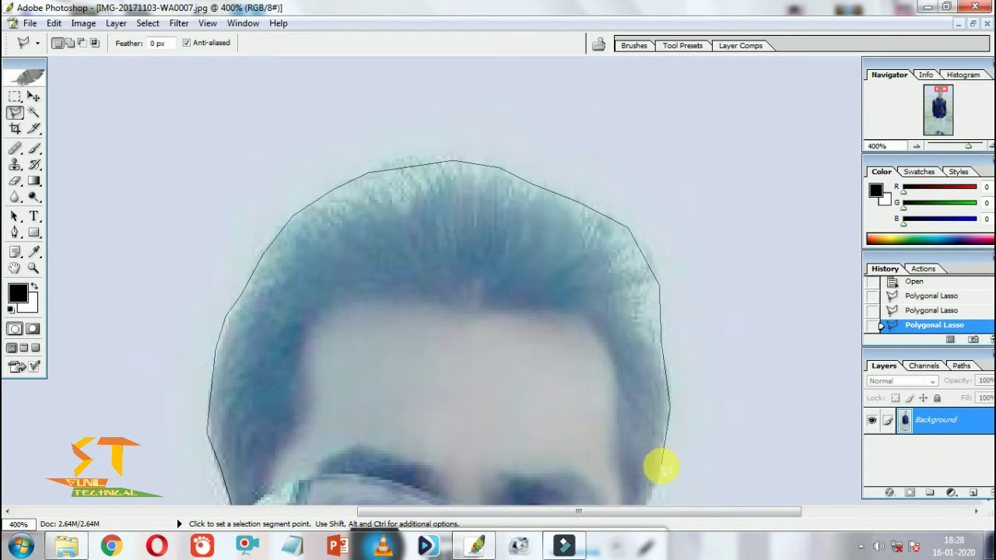
{"action": "left_click_drag", "start_coordinate": [661, 484], "coordinate": [660, 208]}
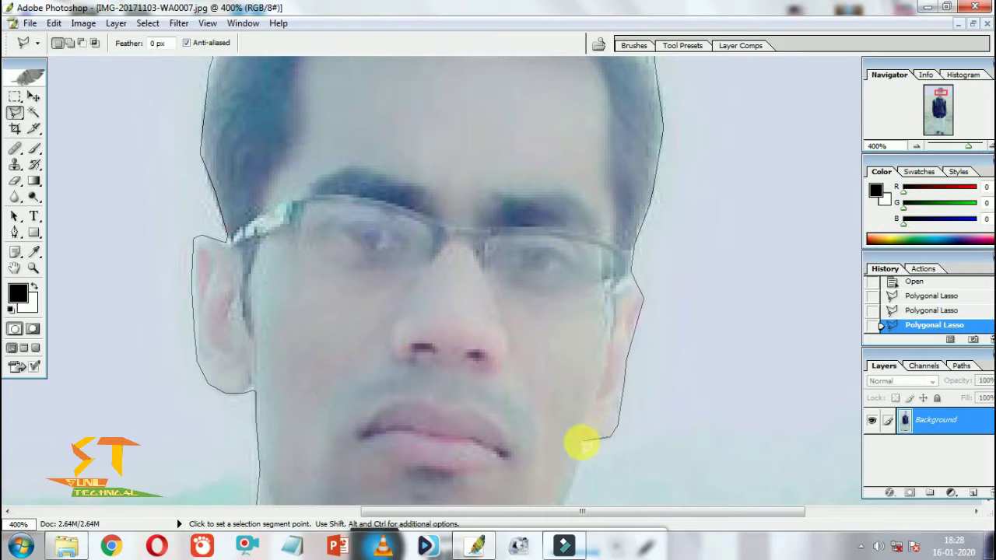
Extend the outline down the jaw and neck to the collar and along the shoulder.
{"action": "scroll", "coordinate": [574, 374], "scroll_direction": "down", "scroll_amount": 5}
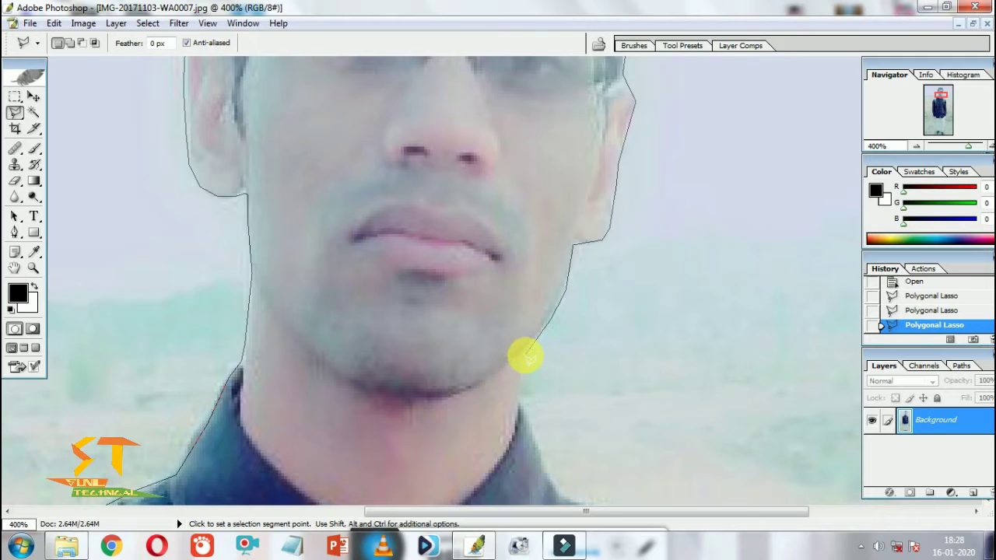
{"action": "left_click", "coordinate": [525, 357]}
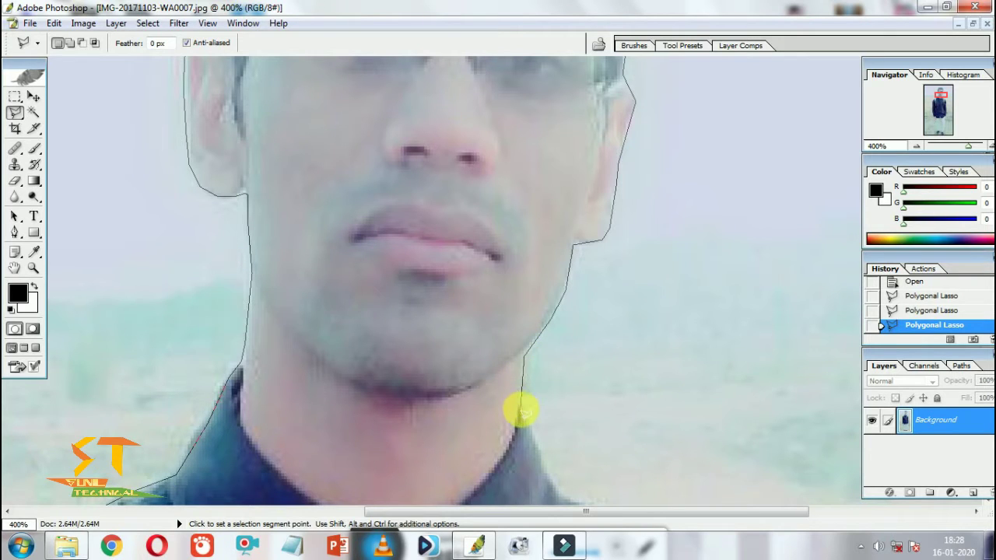
{"action": "left_click", "coordinate": [521, 410]}
{"action": "left_click_drag", "start_coordinate": [530, 438], "coordinate": [458, 189]}
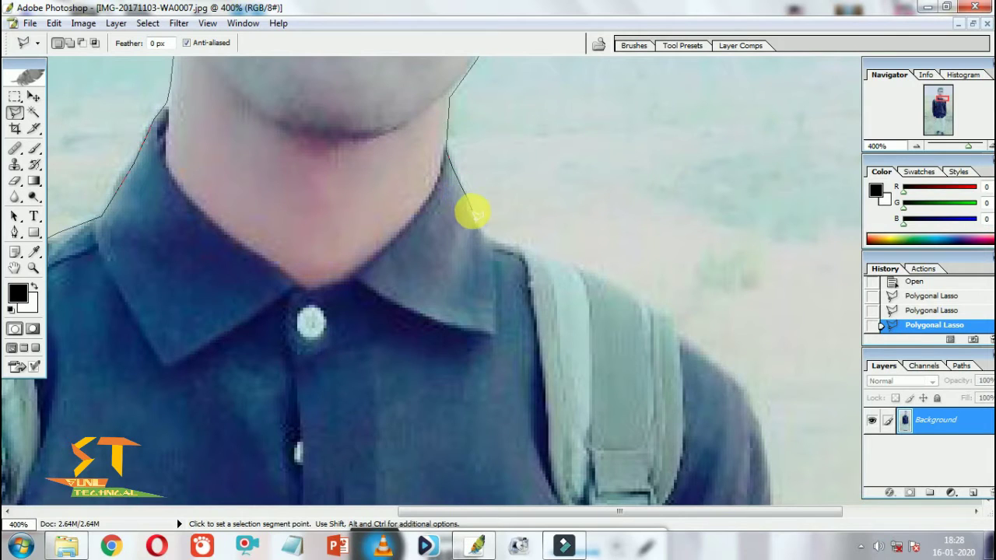
{"action": "left_click", "coordinate": [490, 234]}
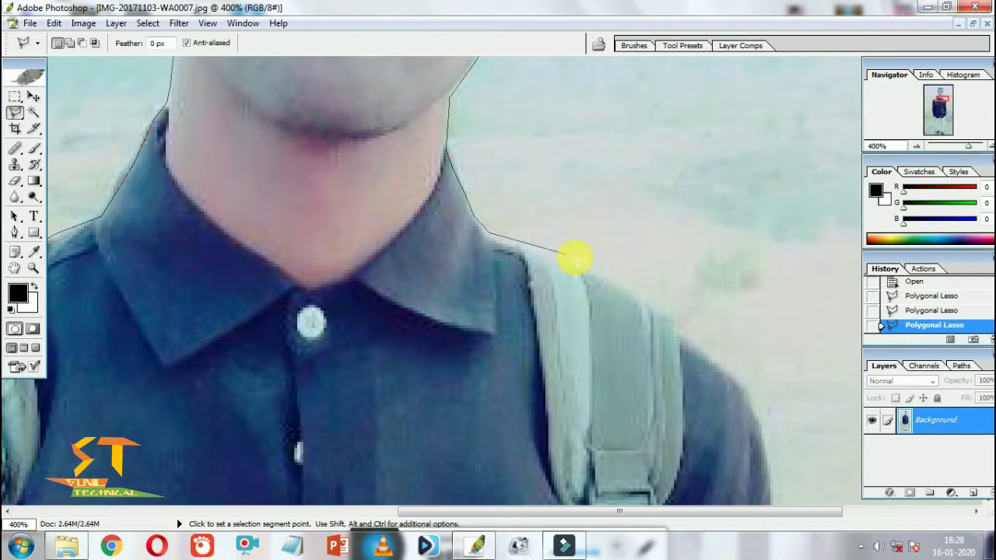
{"action": "left_click", "coordinate": [638, 290]}
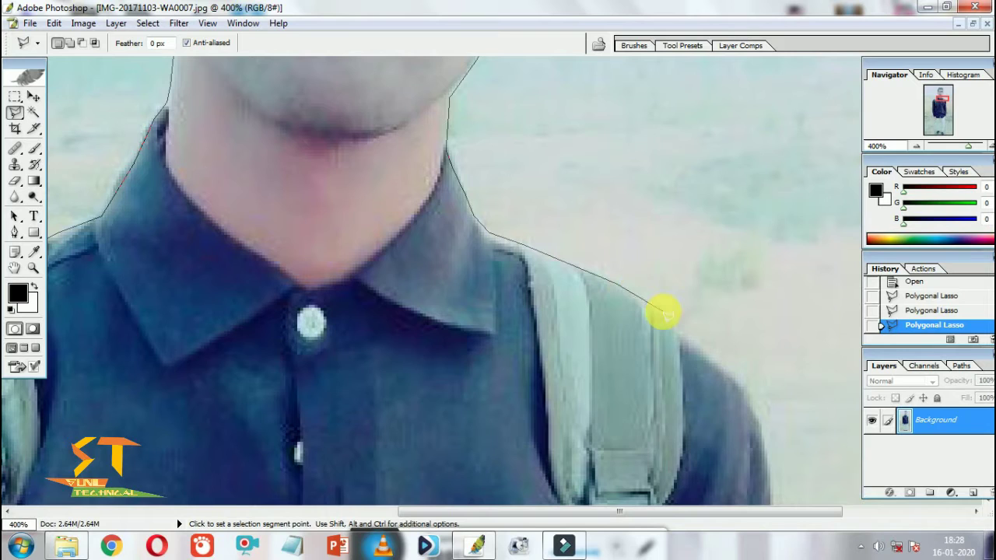
{"action": "left_click", "coordinate": [676, 322]}
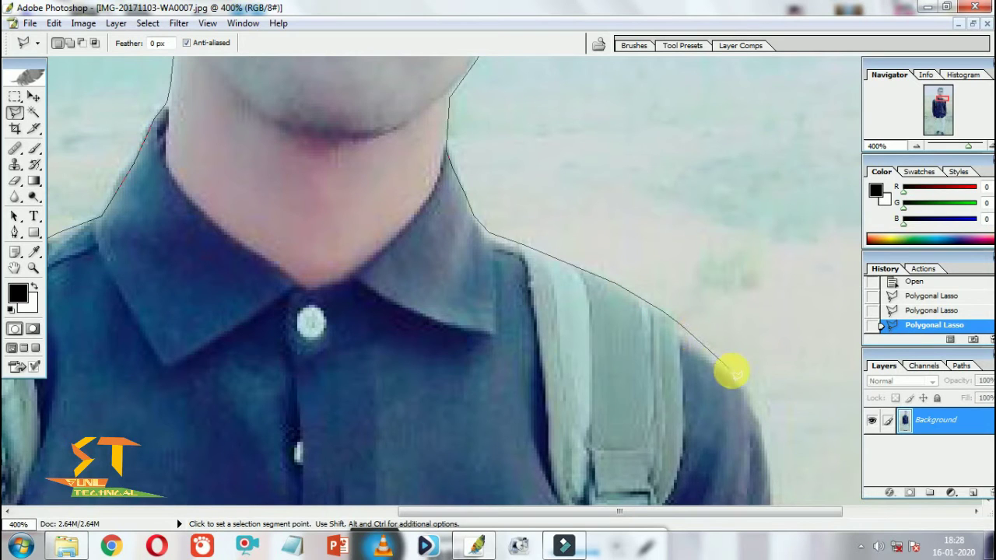
{"action": "left_click", "coordinate": [755, 398]}
{"action": "left_click", "coordinate": [718, 185]}
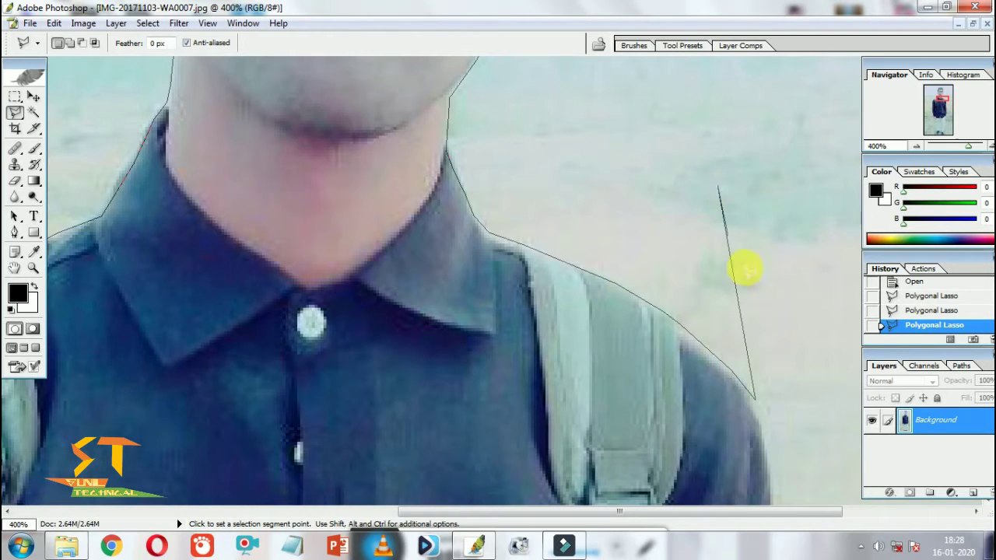
Continue the outline down the shoulder edge past the shirt and backpack strap.
{"action": "left_click_drag", "start_coordinate": [763, 412], "coordinate": [719, 160]}
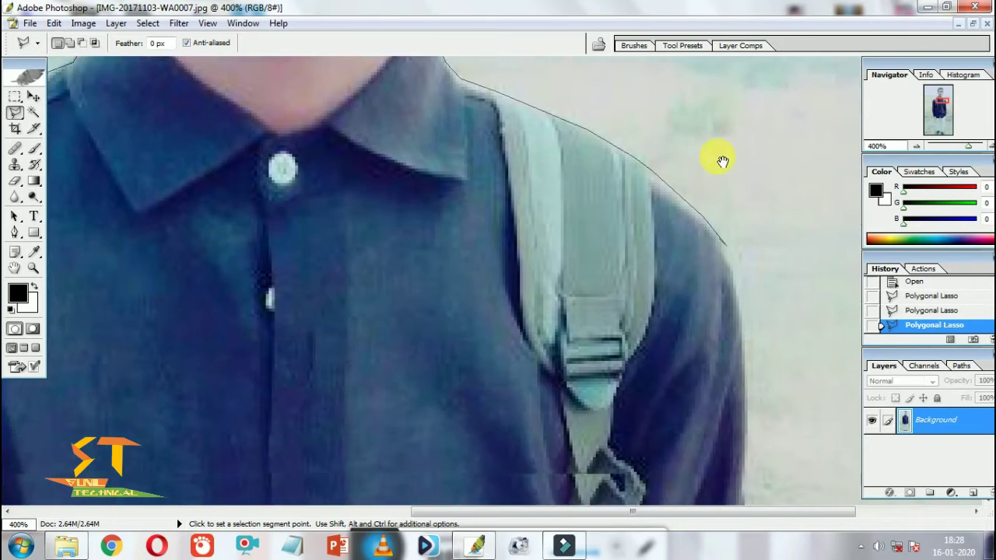
{"action": "left_click", "coordinate": [729, 280]}
{"action": "left_click", "coordinate": [735, 329]}
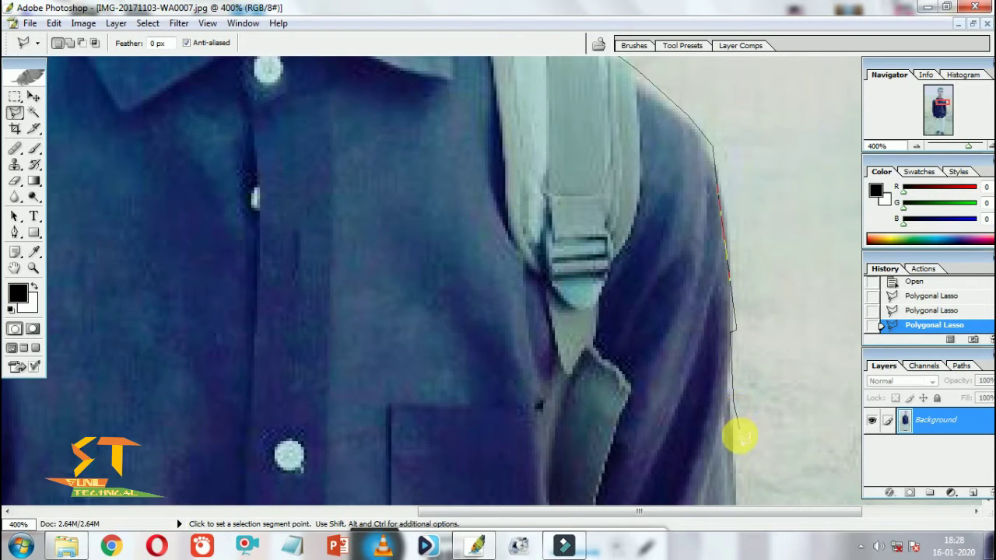
{"action": "mouse_move", "coordinate": [729, 453]}
{"action": "left_mouse_down"}
{"action": "mouse_move", "coordinate": [724, 216]}
{"action": "mouse_move", "coordinate": [723, 274]}
{"action": "left_mouse_up"}
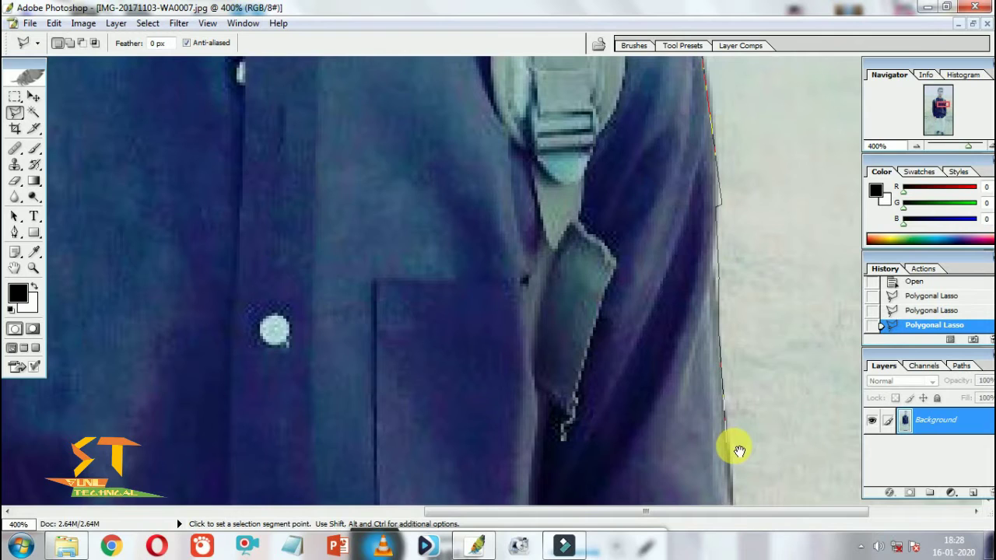
{"action": "left_click_drag", "start_coordinate": [739, 451], "coordinate": [752, 178]}
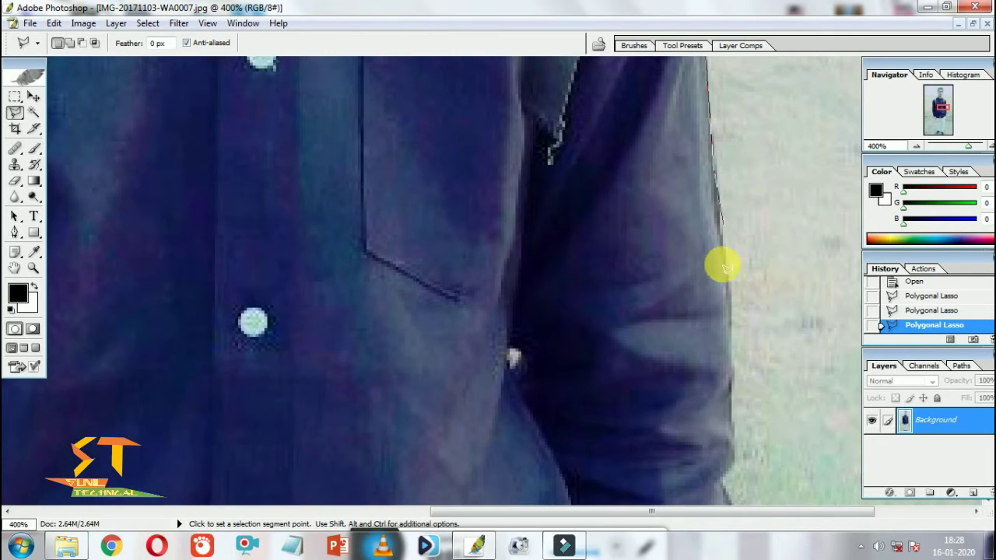
Trace the outline down the arm's edge toward the lower sleeve.
{"action": "left_click", "coordinate": [730, 307]}
{"action": "left_click", "coordinate": [732, 366]}
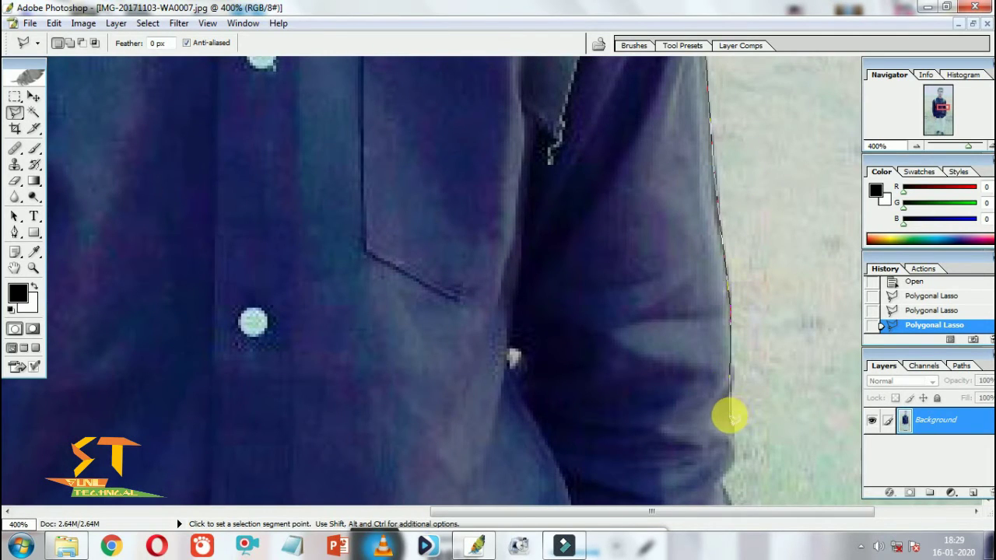
{"action": "left_click_drag", "start_coordinate": [728, 424], "coordinate": [720, 187]}
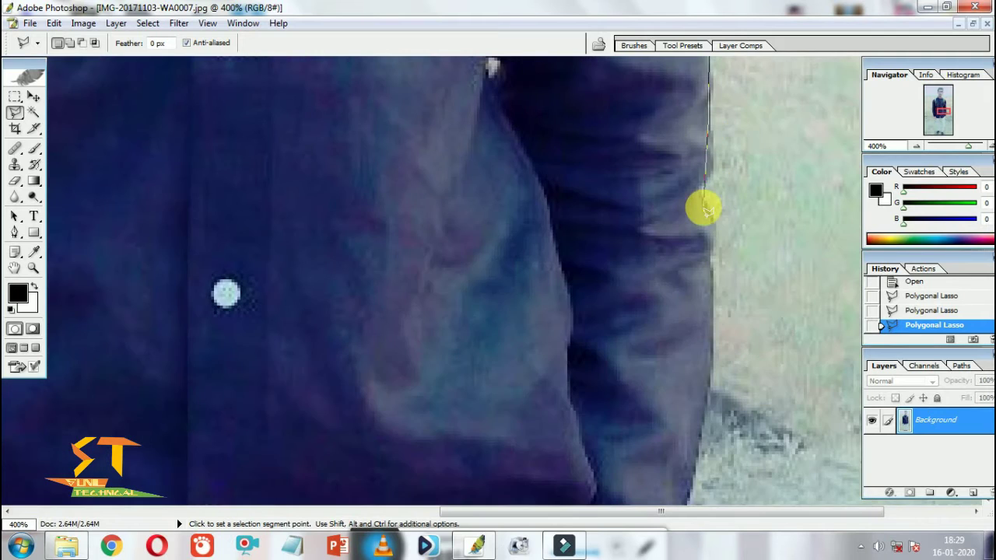
{"action": "left_click", "coordinate": [703, 207]}
{"action": "left_click", "coordinate": [716, 304]}
{"action": "left_click", "coordinate": [711, 342]}
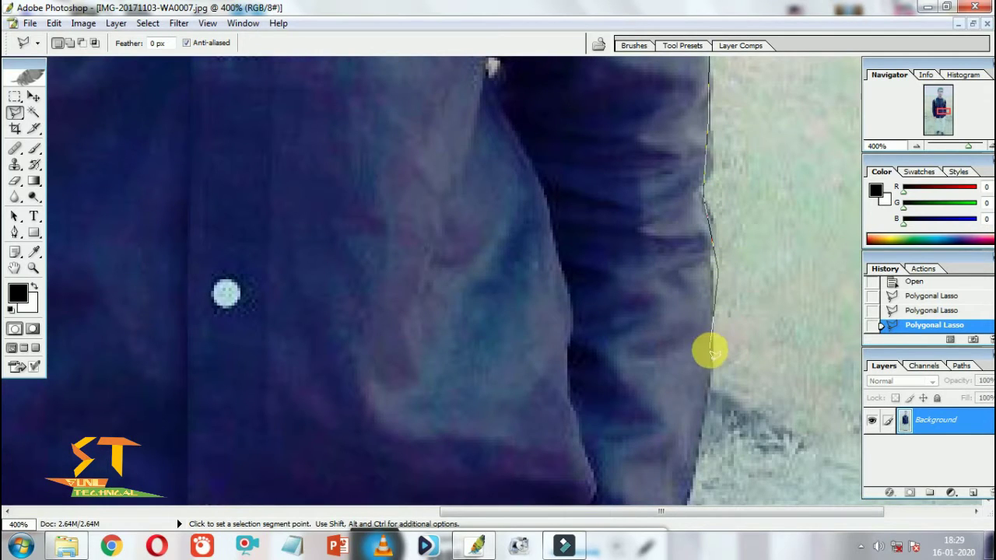
{"action": "left_click", "coordinate": [710, 389]}
{"action": "left_click_drag", "start_coordinate": [684, 244], "coordinate": [668, 177]}
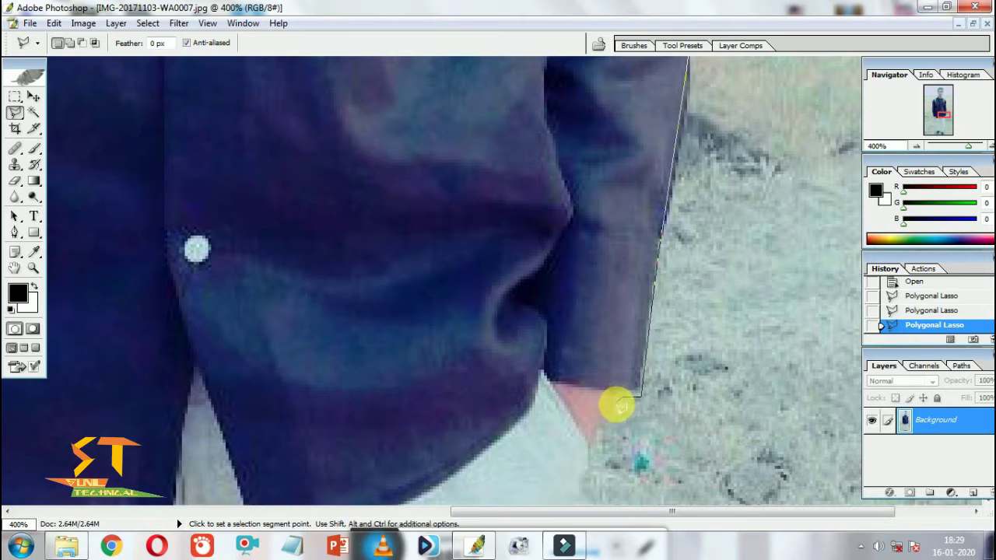
Trace the lasso from the sleeve and hand down the outer trouser leg.
{"action": "left_click", "coordinate": [620, 397]}
{"action": "left_click", "coordinate": [585, 455]}
{"action": "left_click_drag", "start_coordinate": [584, 296], "coordinate": [688, 121]}
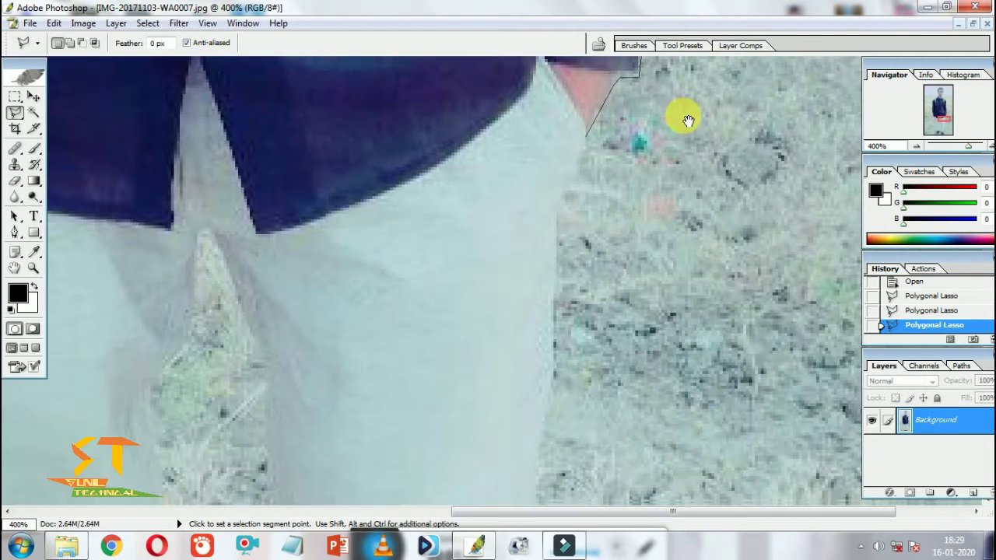
{"action": "left_click", "coordinate": [550, 215]}
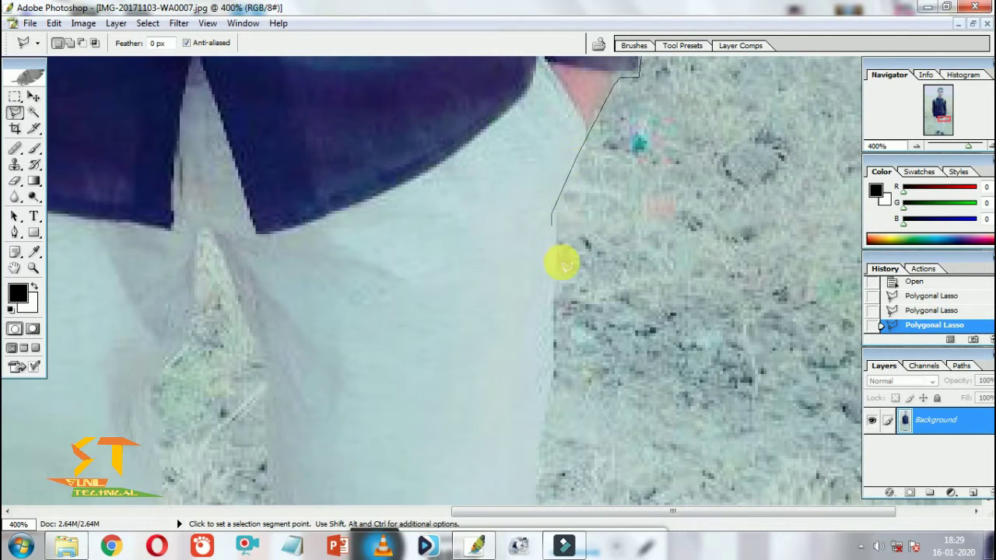
{"action": "left_click", "coordinate": [552, 361]}
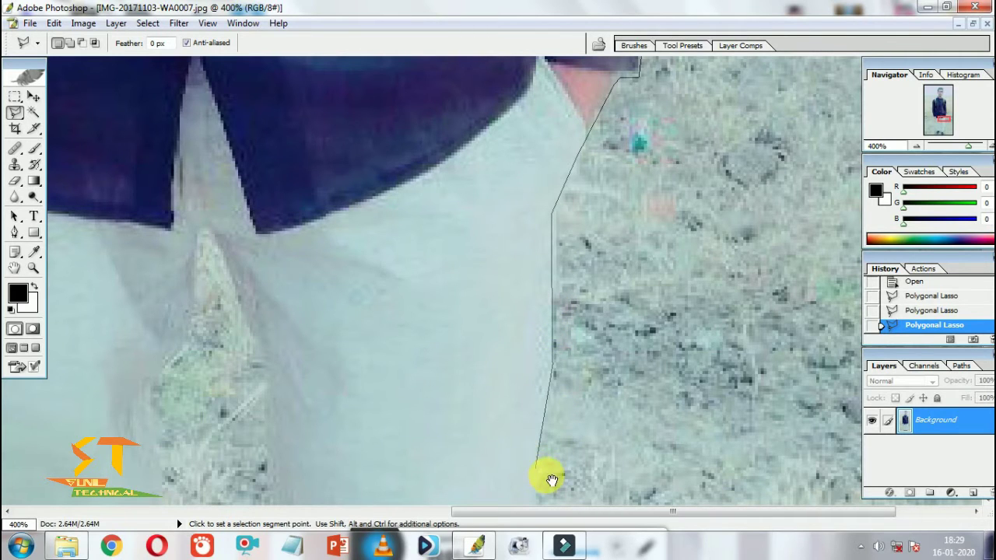
{"action": "left_click_drag", "start_coordinate": [551, 480], "coordinate": [549, 100]}
{"action": "left_click", "coordinate": [527, 212]}
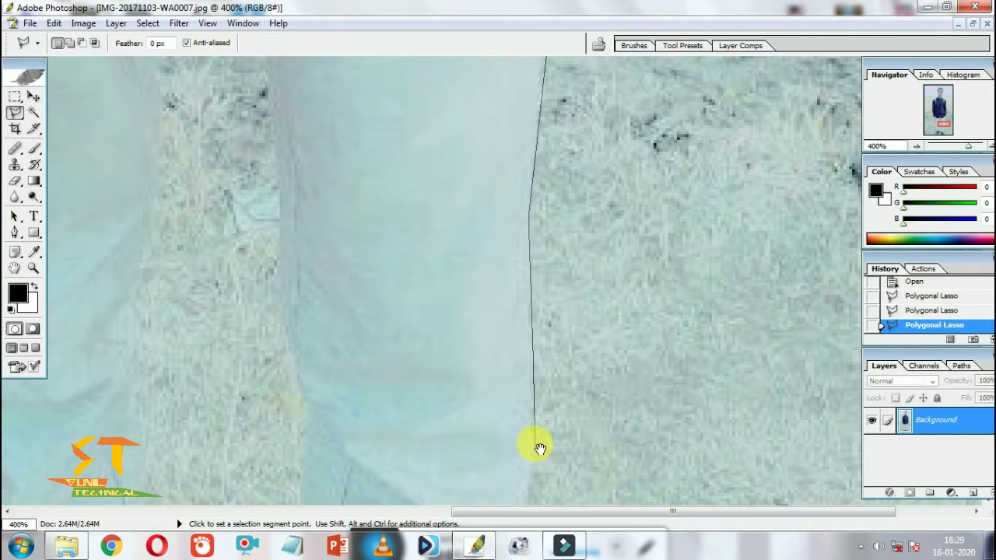
{"action": "left_click_drag", "start_coordinate": [540, 449], "coordinate": [556, 167]}
{"action": "left_click", "coordinate": [544, 202]}
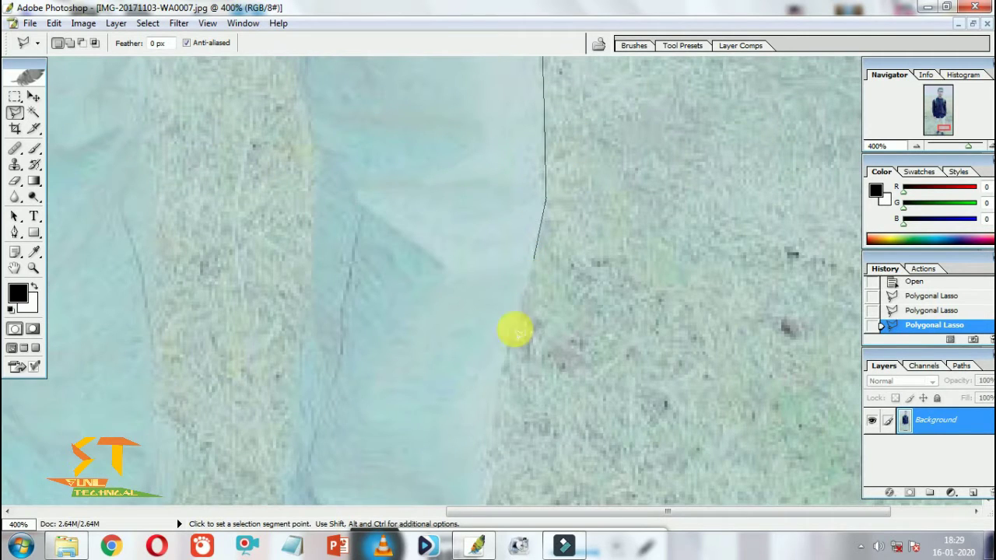
Continue the outline past the trouser hem, around the shoe and up the inner leg.
{"action": "scroll", "coordinate": [511, 238], "scroll_direction": "down", "scroll_amount": 5}
{"action": "left_click", "coordinate": [506, 228]}
{"action": "left_click", "coordinate": [476, 277]}
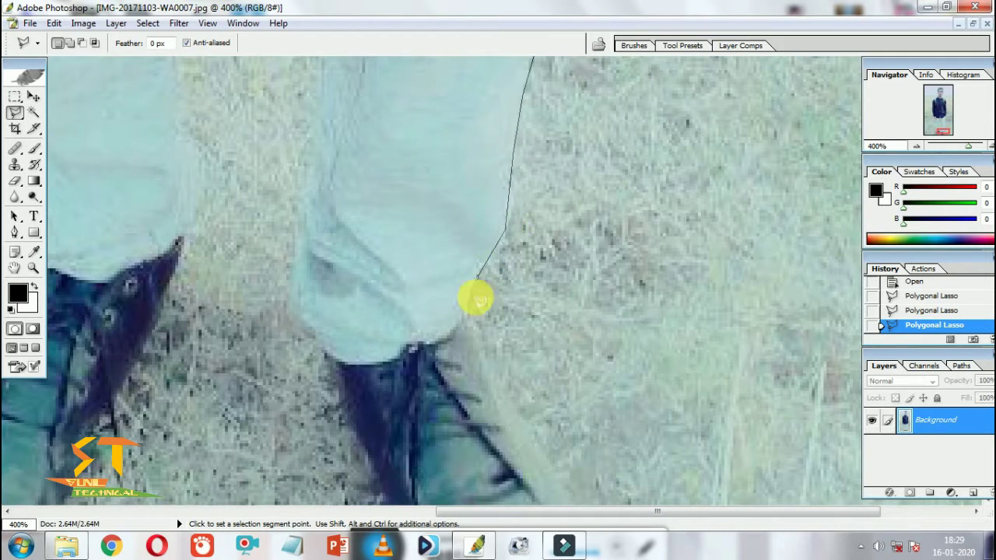
{"action": "left_click", "coordinate": [470, 336]}
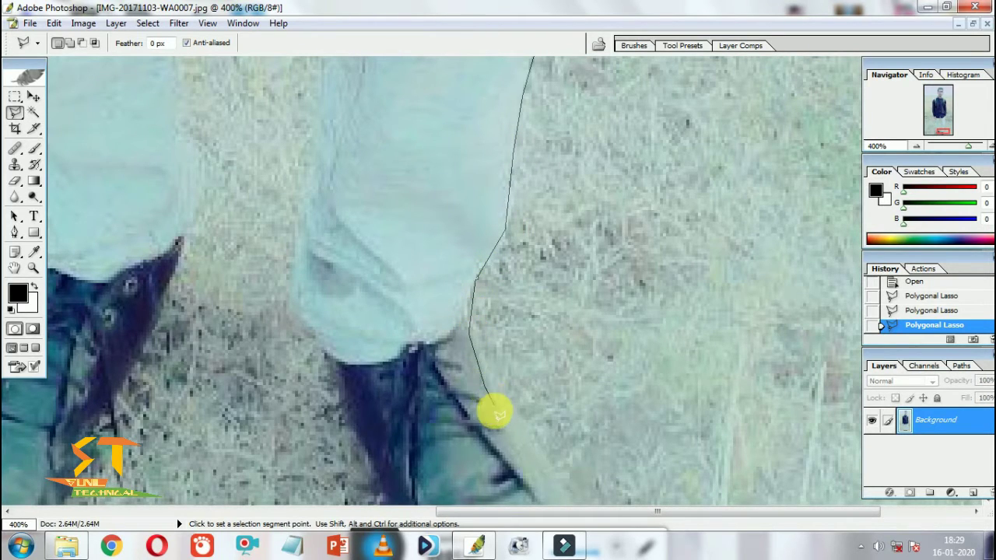
{"action": "left_click", "coordinate": [498, 420]}
{"action": "scroll", "coordinate": [538, 443], "scroll_direction": "down", "scroll_amount": 2}
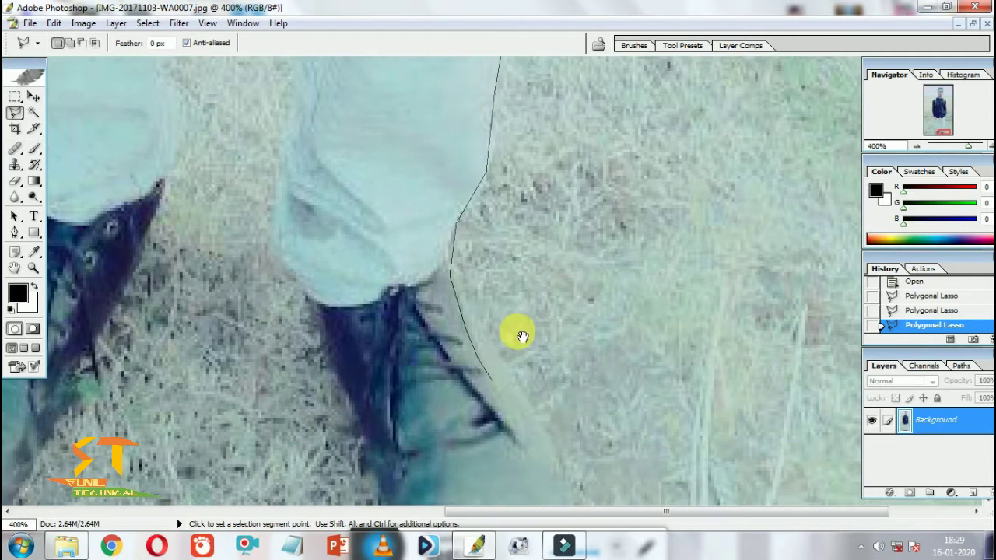
{"action": "left_click", "coordinate": [526, 420]}
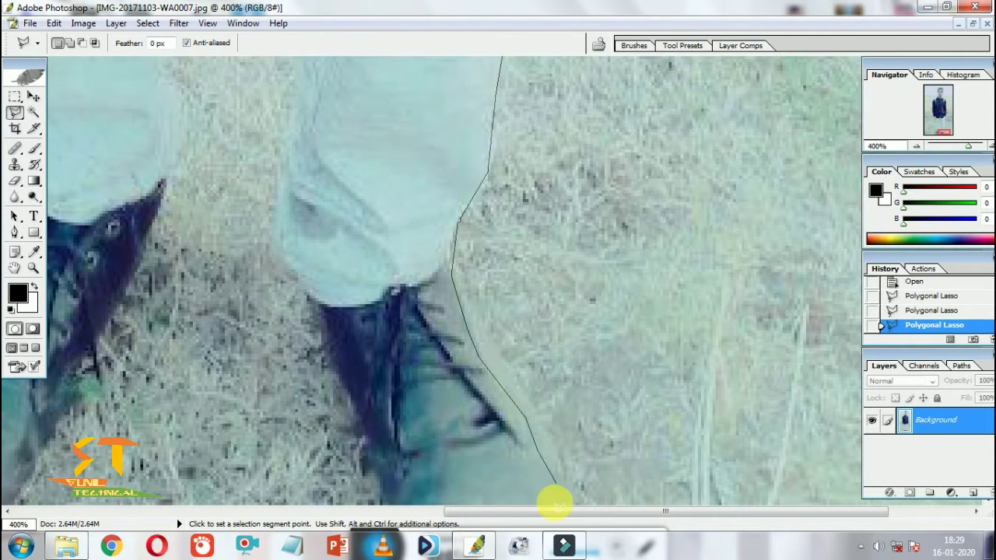
{"action": "left_click", "coordinate": [551, 502]}
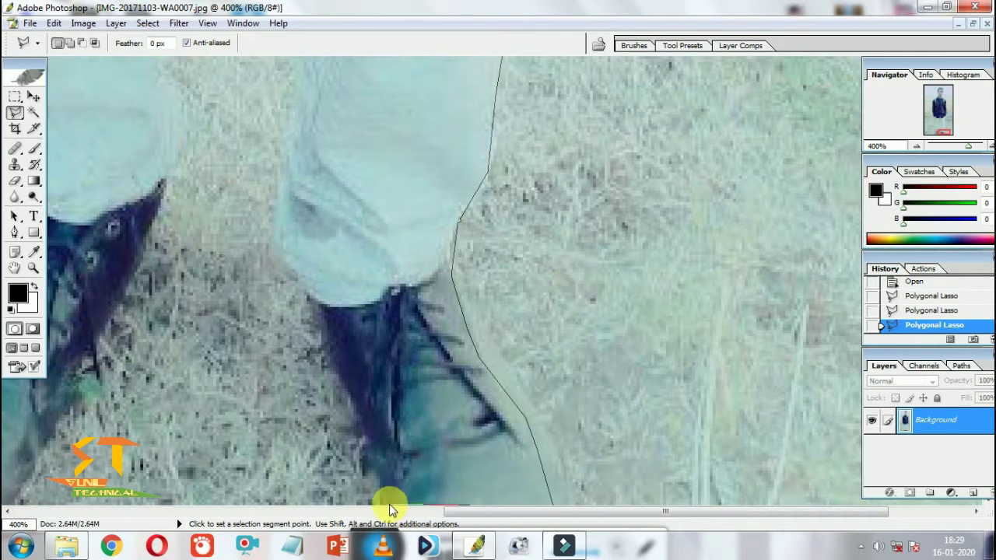
{"action": "left_click", "coordinate": [351, 406]}
{"action": "left_click", "coordinate": [309, 296]}
Mark the top of the gap between the legs and trace down the inner trouser edge.
{"action": "scroll", "coordinate": [444, 311], "scroll_direction": "up", "scroll_amount": 3}
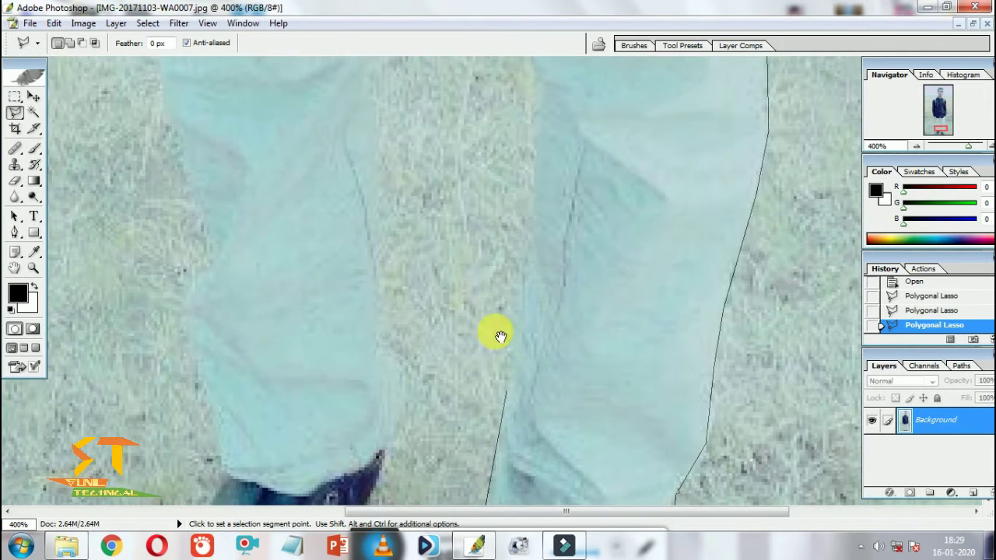
{"action": "scroll", "coordinate": [534, 149], "scroll_direction": "up", "scroll_amount": 2}
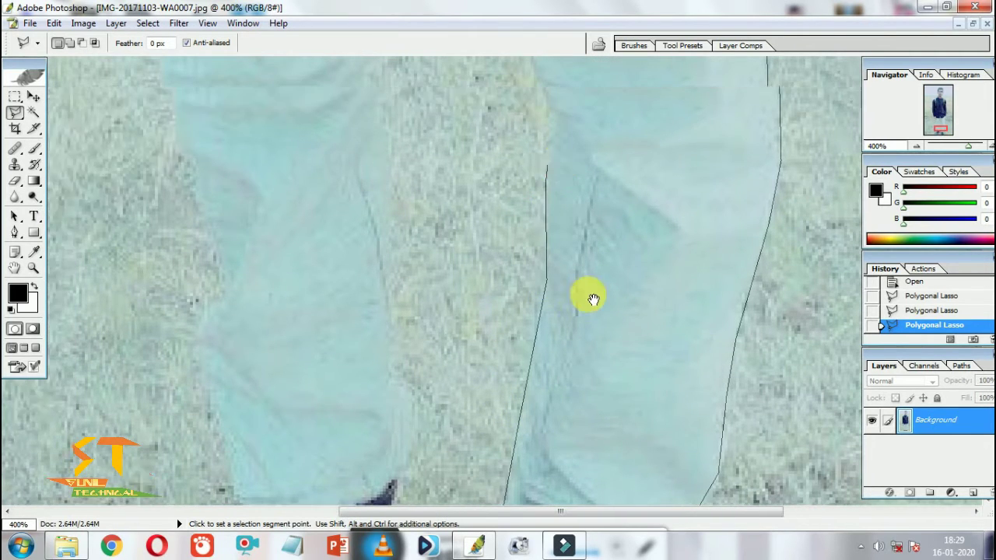
{"action": "scroll", "coordinate": [615, 203], "scroll_direction": "up", "scroll_amount": 2}
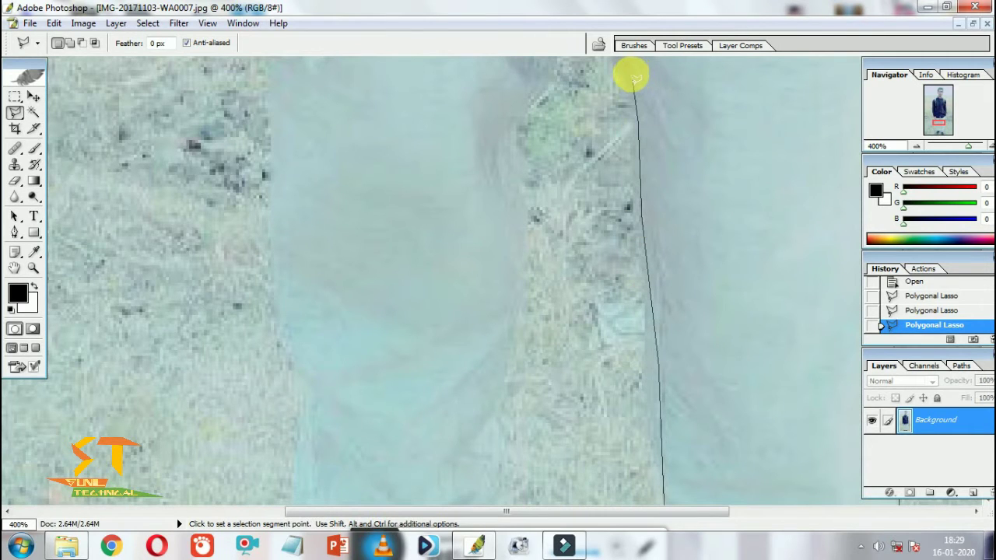
{"action": "scroll", "coordinate": [632, 74], "scroll_direction": "up", "scroll_amount": 2}
{"action": "scroll", "coordinate": [674, 233], "scroll_direction": "up", "scroll_amount": 1}
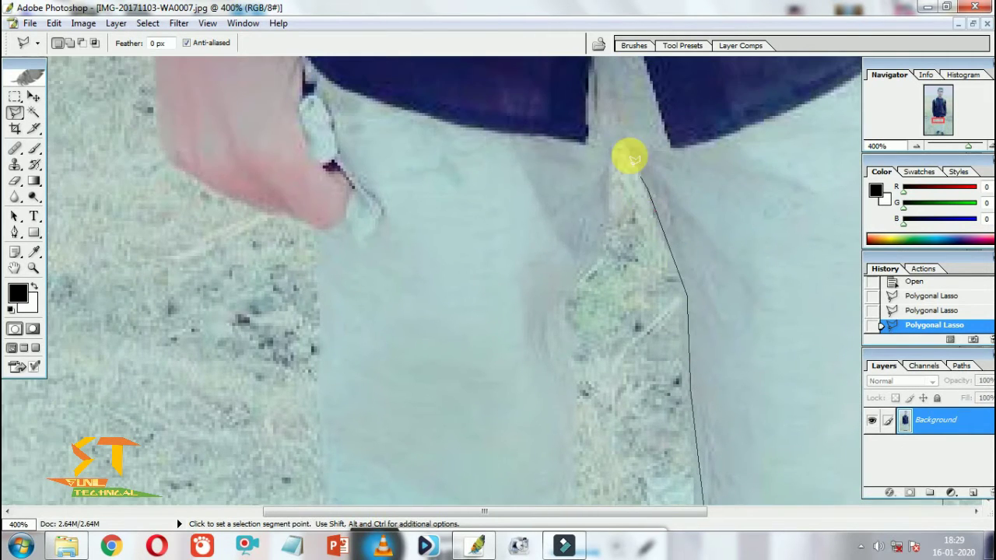
{"action": "left_click", "coordinate": [623, 146]}
{"action": "left_click", "coordinate": [606, 189]}
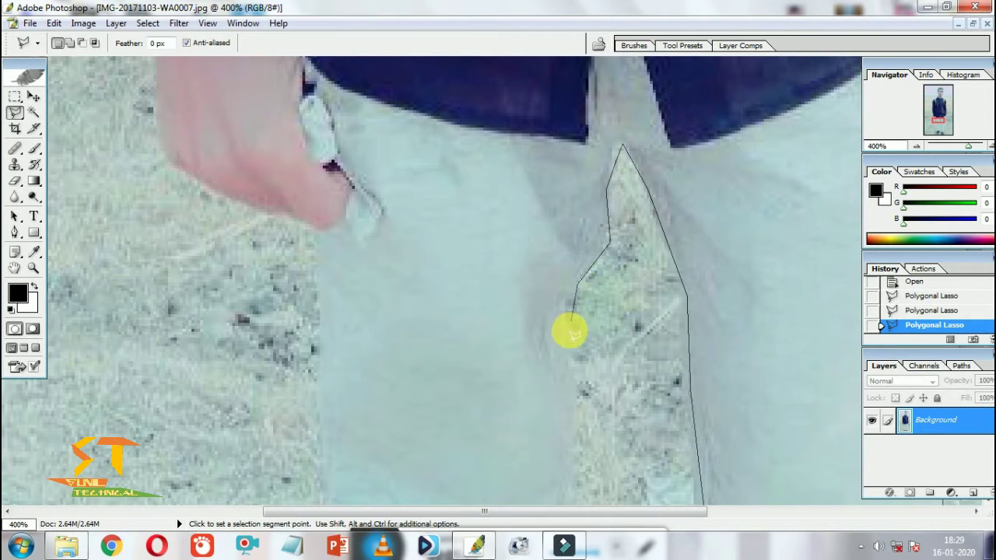
{"action": "left_click", "coordinate": [567, 416]}
{"action": "scroll", "coordinate": [568, 418], "scroll_direction": "down", "scroll_amount": 3}
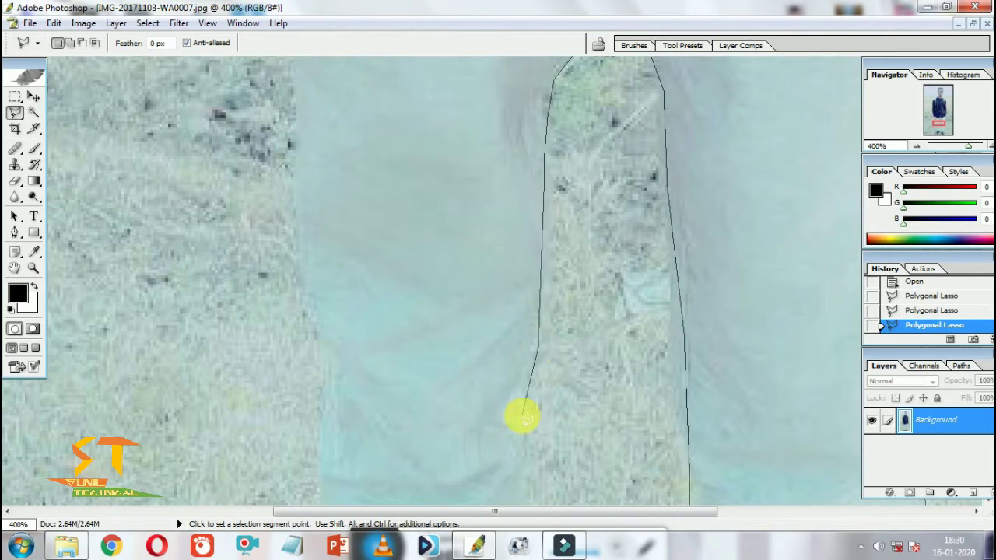
{"action": "left_click", "coordinate": [521, 413]}
{"action": "scroll", "coordinate": [502, 280], "scroll_direction": "down", "scroll_amount": 3}
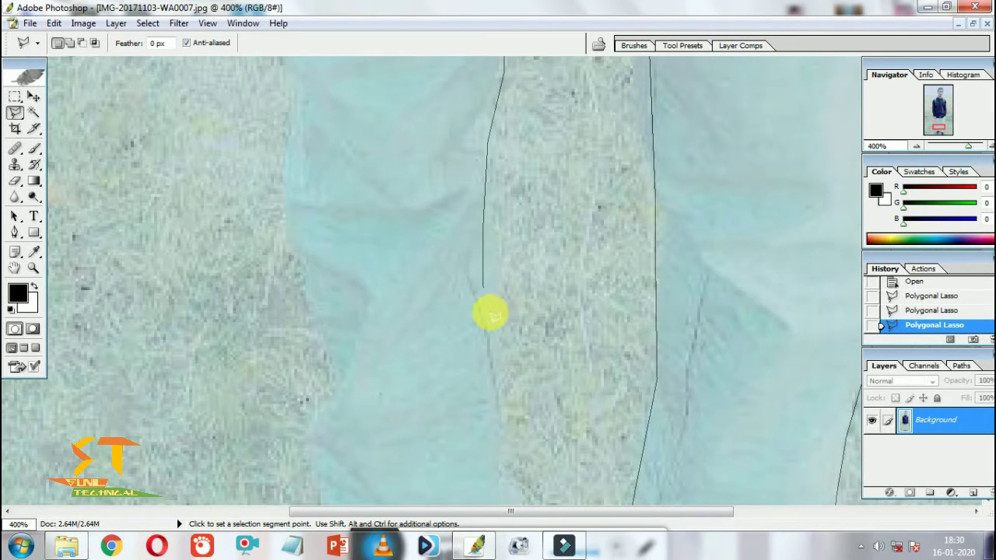
Trace down the jeans edge, around the left shoe and back up to the trouser hem.
{"action": "left_click_drag", "start_coordinate": [509, 385], "coordinate": [488, 242]}
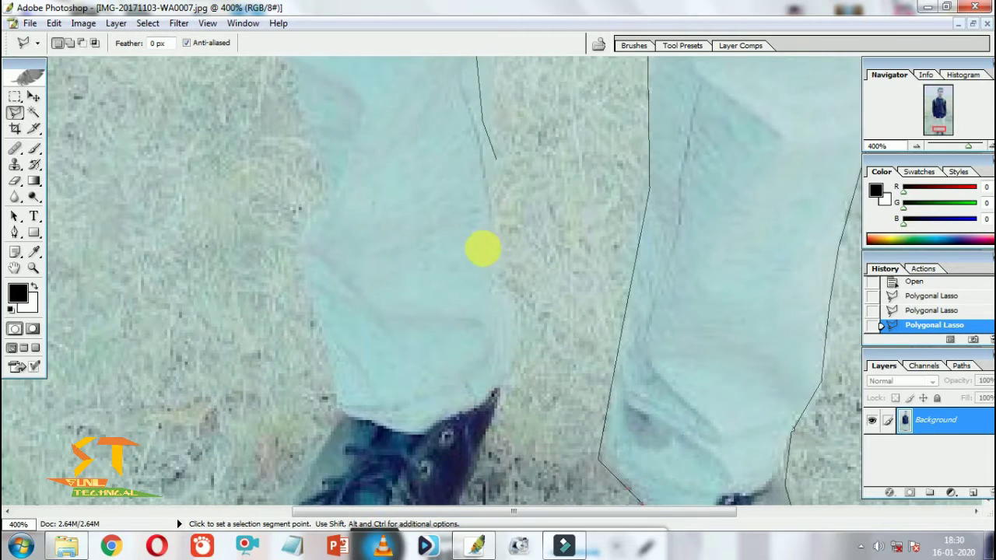
{"action": "left_click", "coordinate": [487, 259]}
{"action": "left_click", "coordinate": [502, 347]}
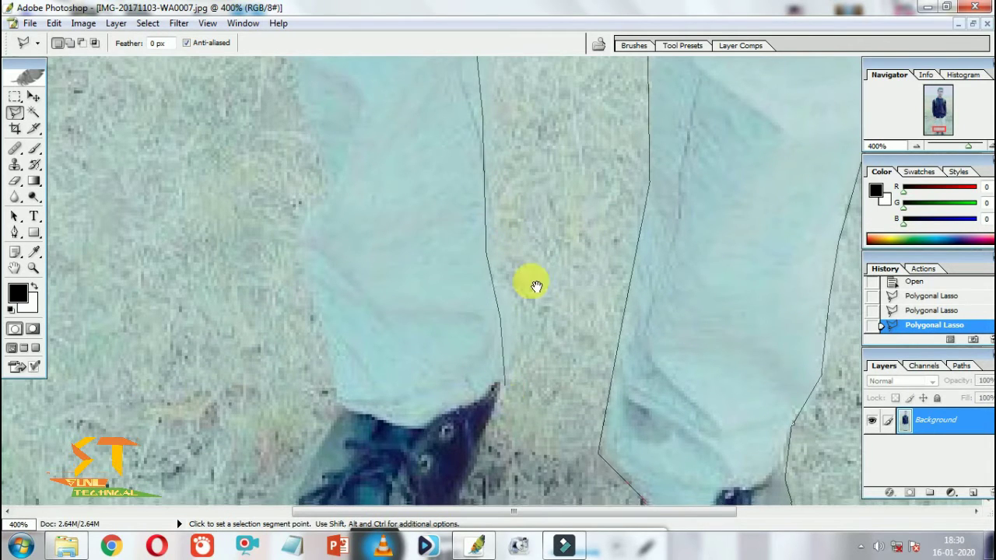
{"action": "left_click_drag", "start_coordinate": [505, 395], "coordinate": [545, 194]}
{"action": "left_click", "coordinate": [544, 204]}
{"action": "left_click", "coordinate": [488, 327]}
{"action": "left_click", "coordinate": [462, 386]}
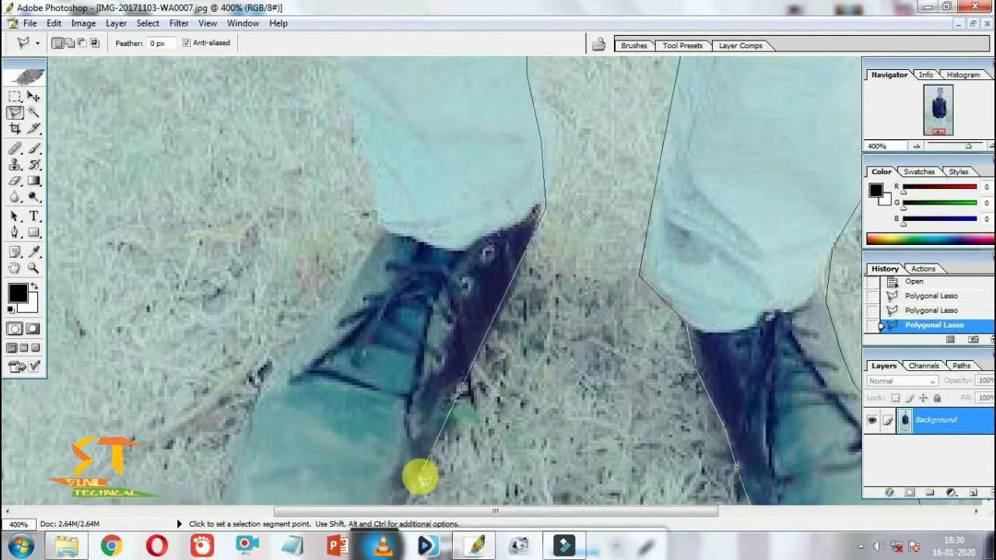
{"action": "left_click", "coordinate": [432, 450]}
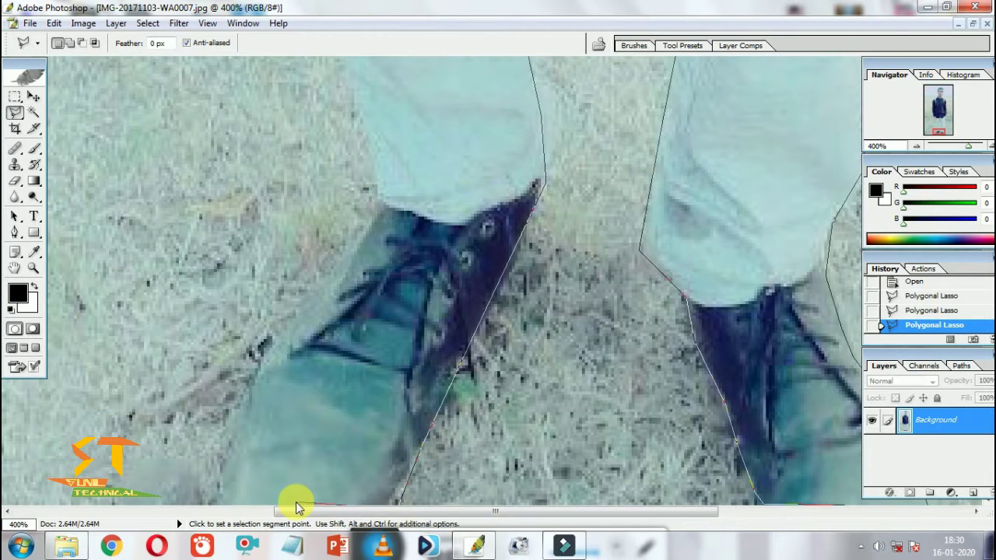
{"action": "left_click", "coordinate": [218, 489]}
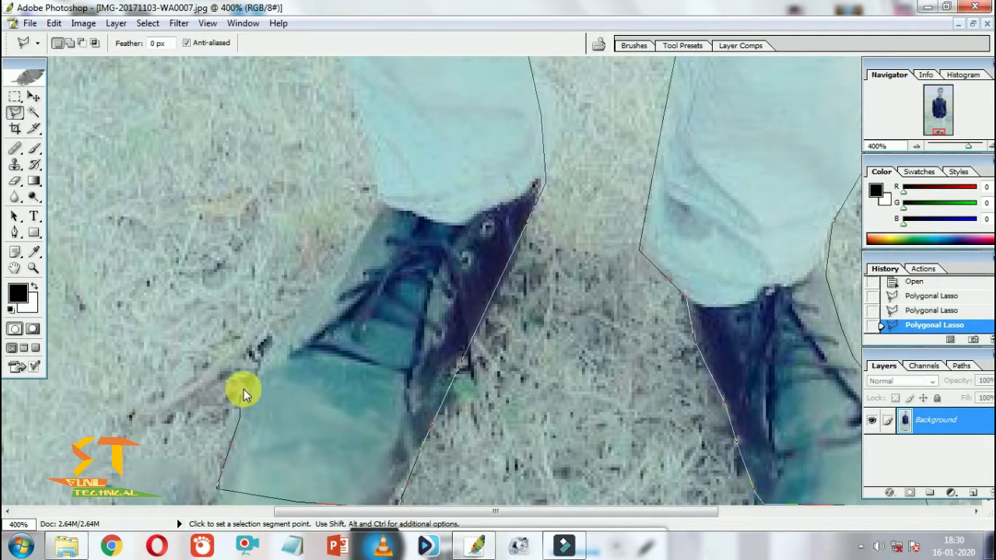
{"action": "left_click", "coordinate": [342, 276]}
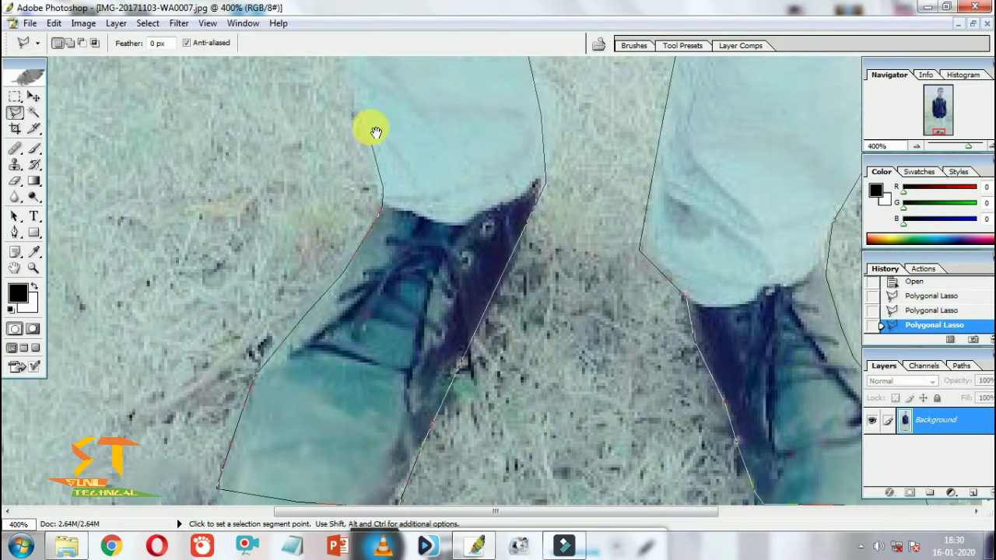
{"action": "left_click_drag", "start_coordinate": [385, 194], "coordinate": [439, 349]}
{"action": "left_click", "coordinate": [415, 259]}
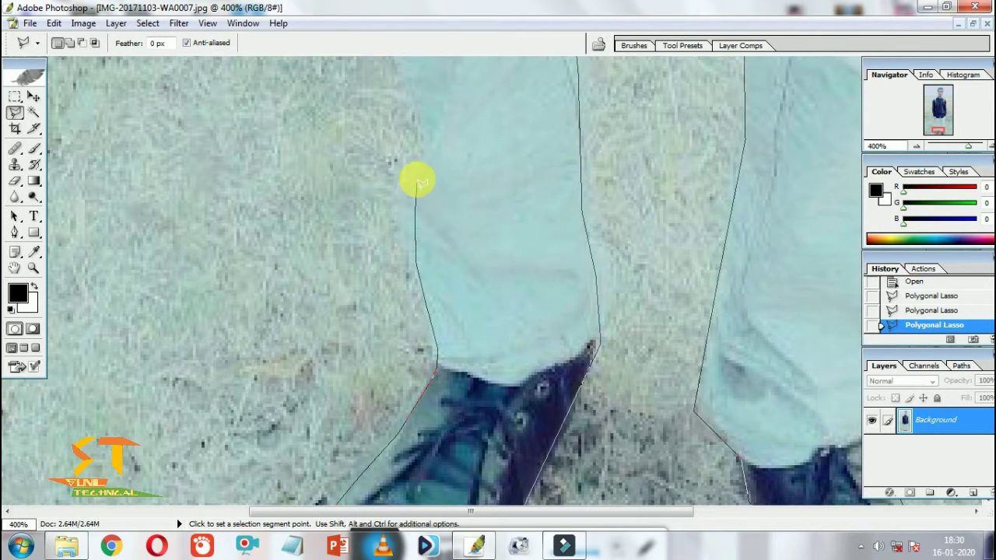
{"action": "left_click_drag", "start_coordinate": [424, 232], "coordinate": [467, 278]}
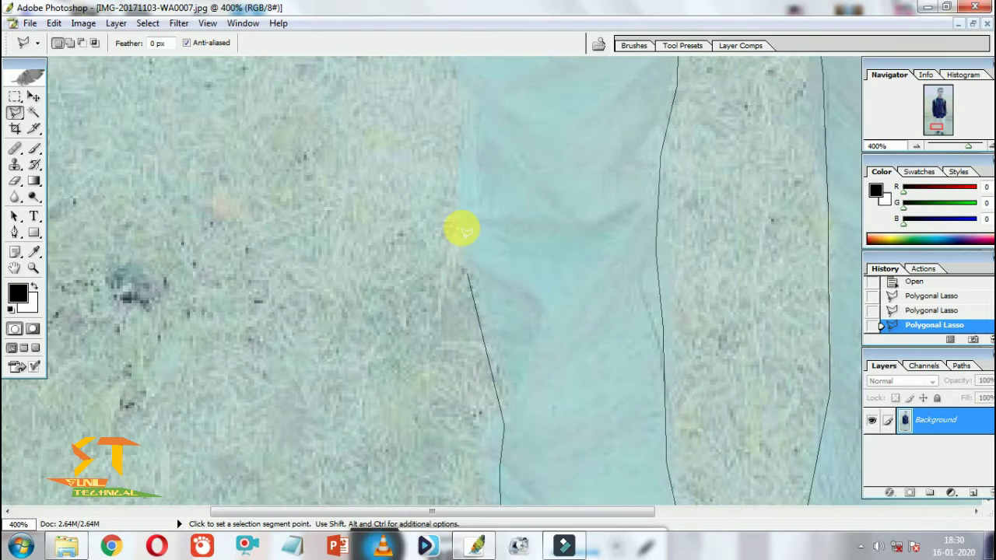
Close the lasso outline into a complete selection of the man from hair to shoes.
{"action": "double_click", "coordinate": [476, 98]}
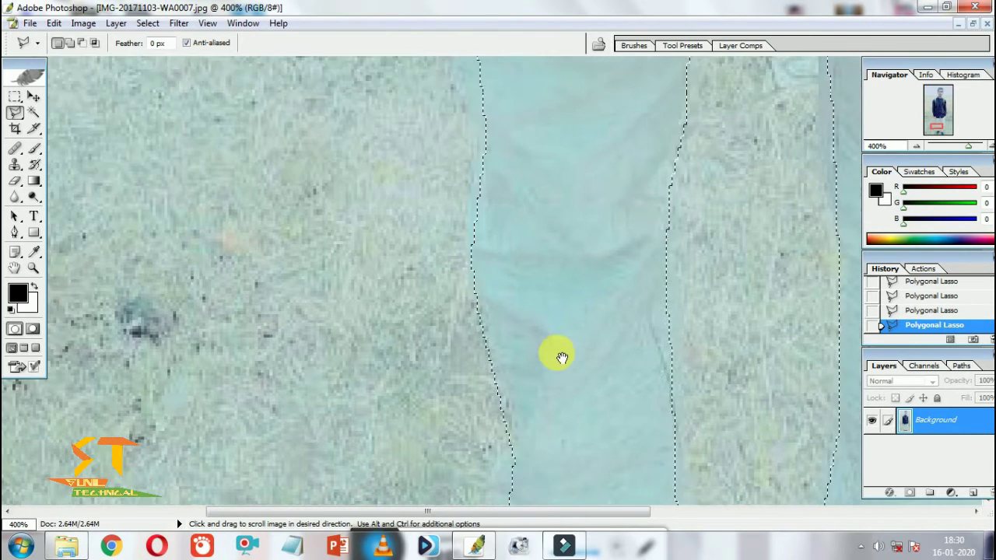
{"action": "scroll", "coordinate": [633, 311], "scroll_direction": "up", "scroll_amount": 2}
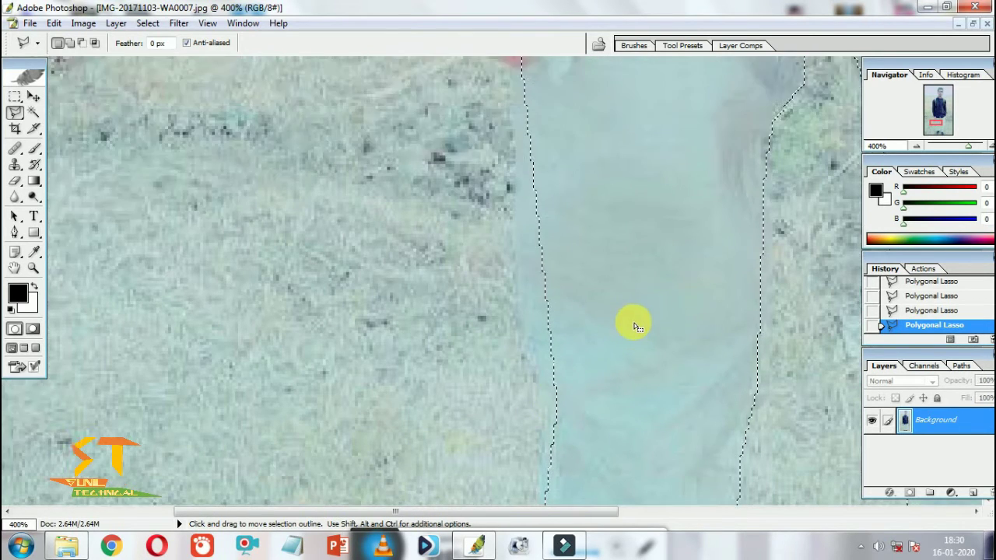
{"action": "scroll", "coordinate": [642, 331], "scroll_direction": "up", "scroll_amount": 2}
{"action": "scroll", "coordinate": [652, 340], "scroll_direction": "up", "scroll_amount": 2}
{"action": "scroll", "coordinate": [651, 340], "scroll_direction": "up", "scroll_amount": 2}
{"action": "scroll", "coordinate": [651, 346], "scroll_direction": "up", "scroll_amount": 2}
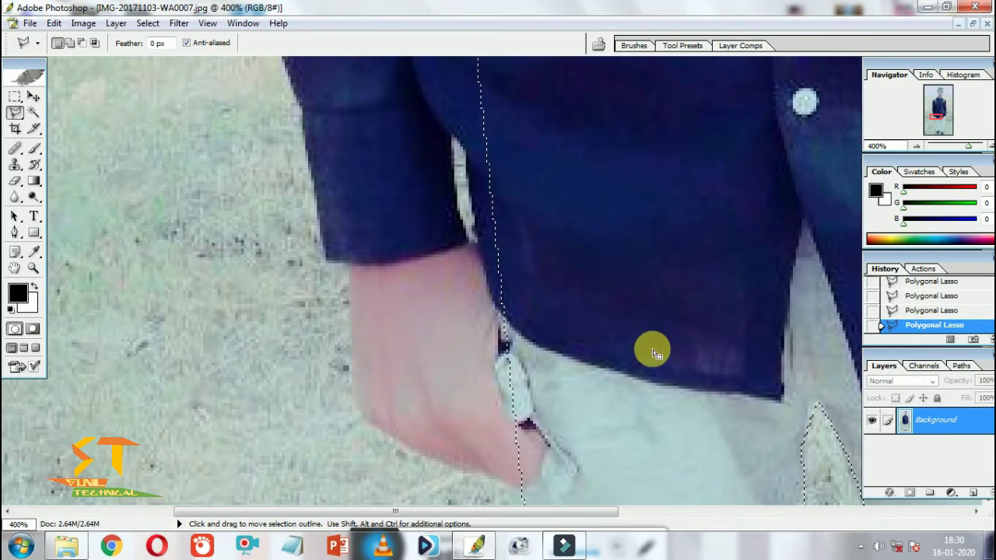
{"action": "scroll", "coordinate": [647, 358], "scroll_direction": "up", "scroll_amount": 2}
{"action": "scroll", "coordinate": [645, 366], "scroll_direction": "up", "scroll_amount": 2}
{"action": "scroll", "coordinate": [640, 375], "scroll_direction": "up", "scroll_amount": 2}
{"action": "scroll", "coordinate": [623, 389], "scroll_direction": "up", "scroll_amount": 2}
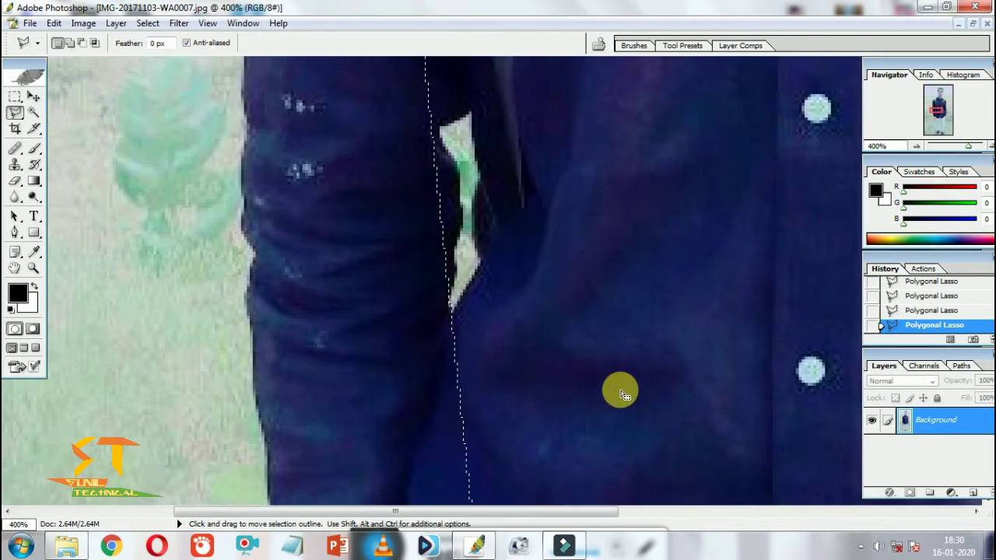
{"action": "scroll", "coordinate": [603, 406], "scroll_direction": "up", "scroll_amount": 2}
{"action": "scroll", "coordinate": [596, 414], "scroll_direction": "up", "scroll_amount": 2}
{"action": "scroll", "coordinate": [584, 436], "scroll_direction": "up", "scroll_amount": 2}
{"action": "scroll", "coordinate": [568, 456], "scroll_direction": "up", "scroll_amount": 2}
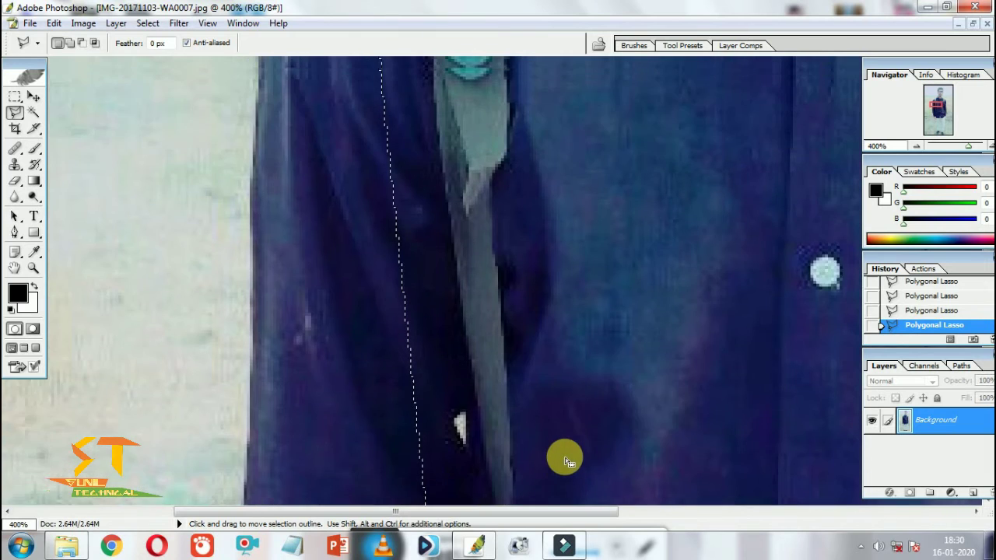
{"action": "scroll", "coordinate": [552, 470], "scroll_direction": "up", "scroll_amount": 2}
{"action": "scroll", "coordinate": [545, 484], "scroll_direction": "up", "scroll_amount": 5}
{"action": "scroll", "coordinate": [525, 494], "scroll_direction": "up", "scroll_amount": 1}
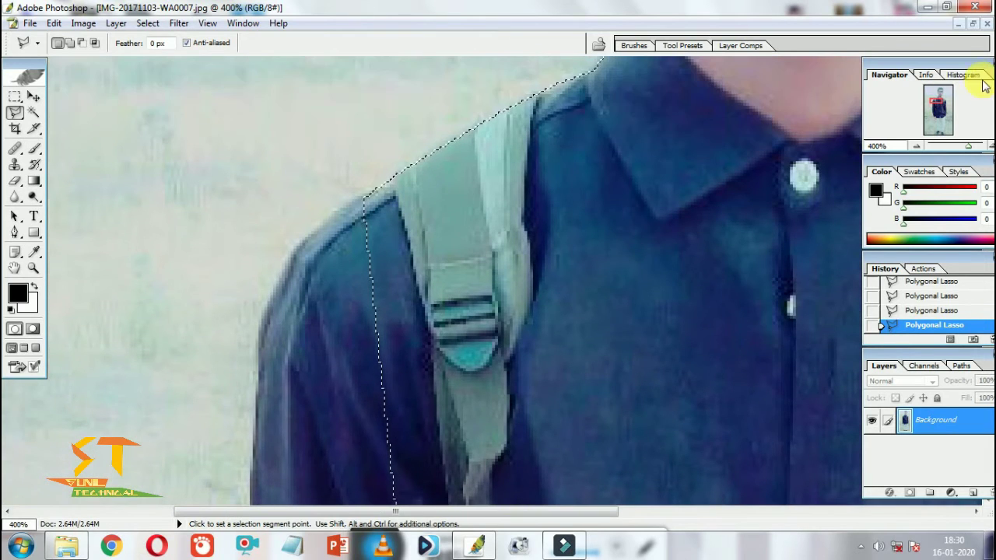
Restore the photo to a small window, zoom out to show the whole man, and choose the Move tool.
{"action": "left_click", "coordinate": [971, 26]}
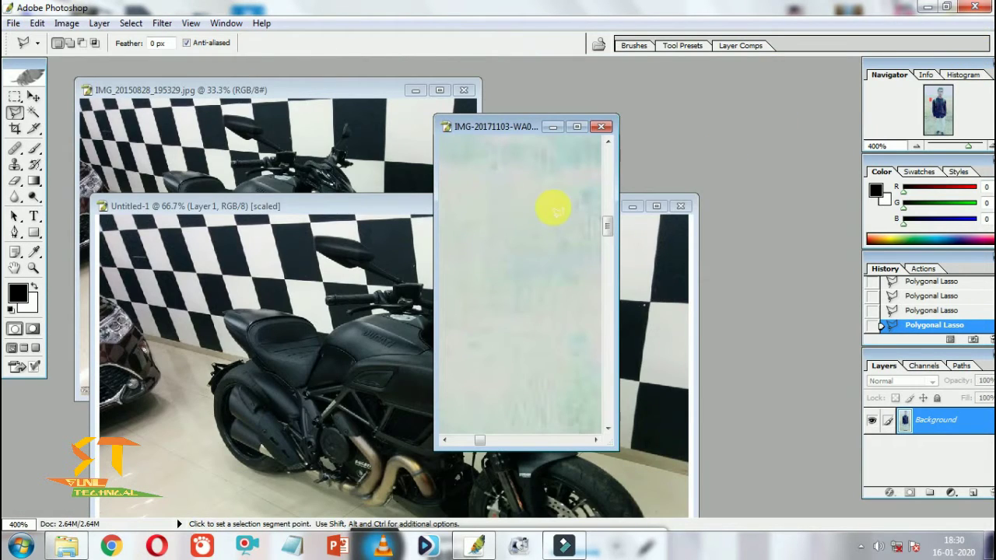
{"action": "key", "text": "ctrl+minus"}
{"action": "key", "text": "ctrl+minus"}
{"action": "key", "text": "ctrl+minus"}
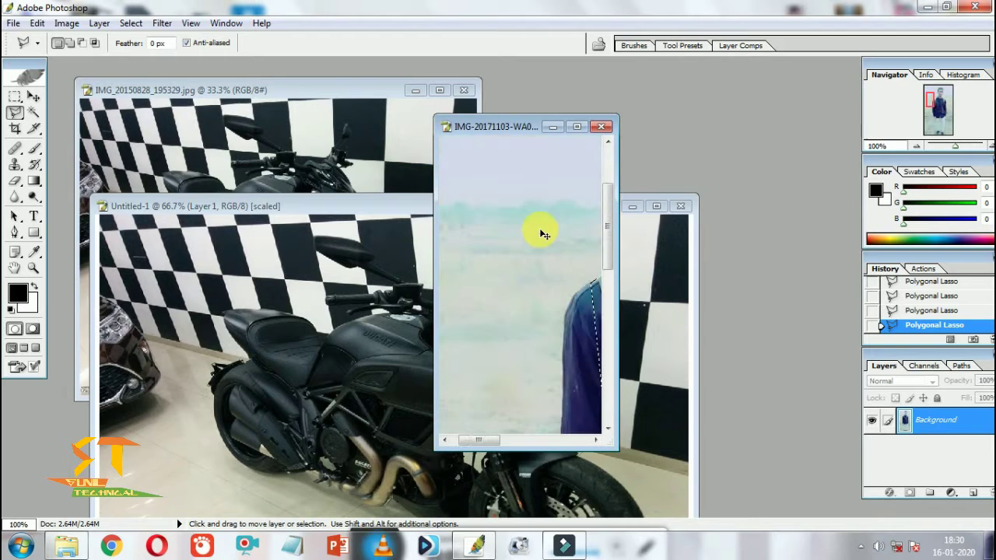
{"action": "key", "text": "ctrl+minus"}
{"action": "key", "text": "ctrl+minus"}
{"action": "key", "text": "ctrl+minus"}
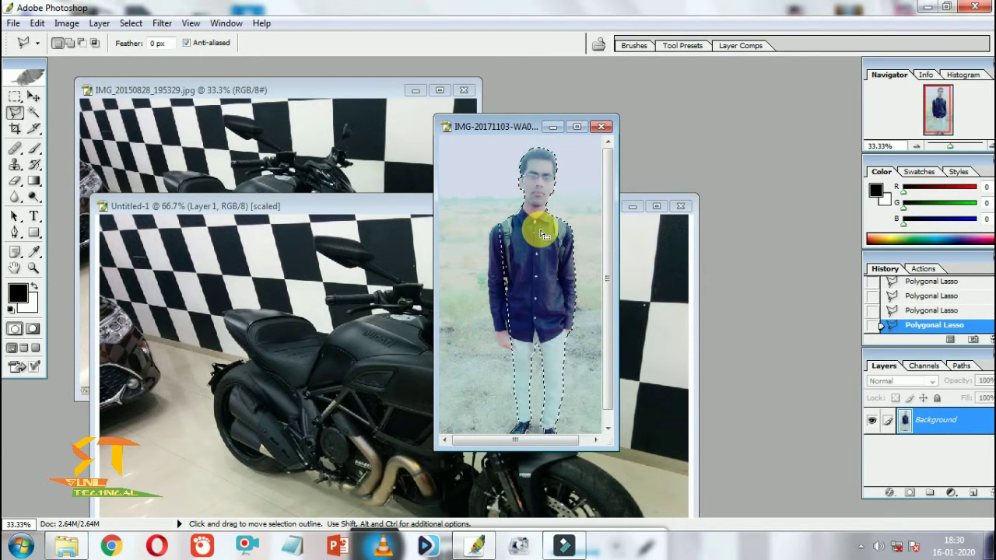
{"action": "left_click", "coordinate": [34, 97]}
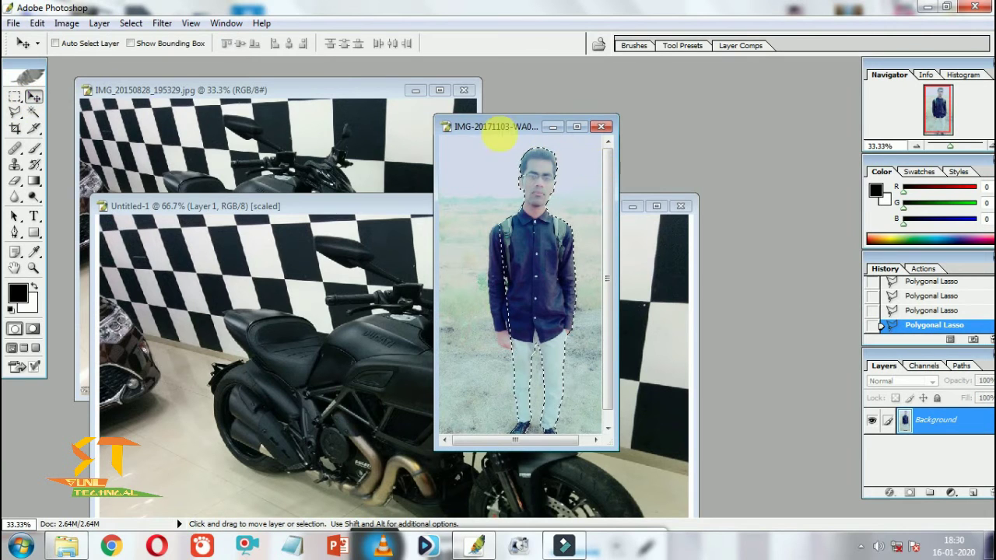
Paste the selected man into Untitled-1 as Layer 2, left of the motorcycle, and select that layer.
{"action": "left_click_drag", "start_coordinate": [498, 127], "coordinate": [300, 133]}
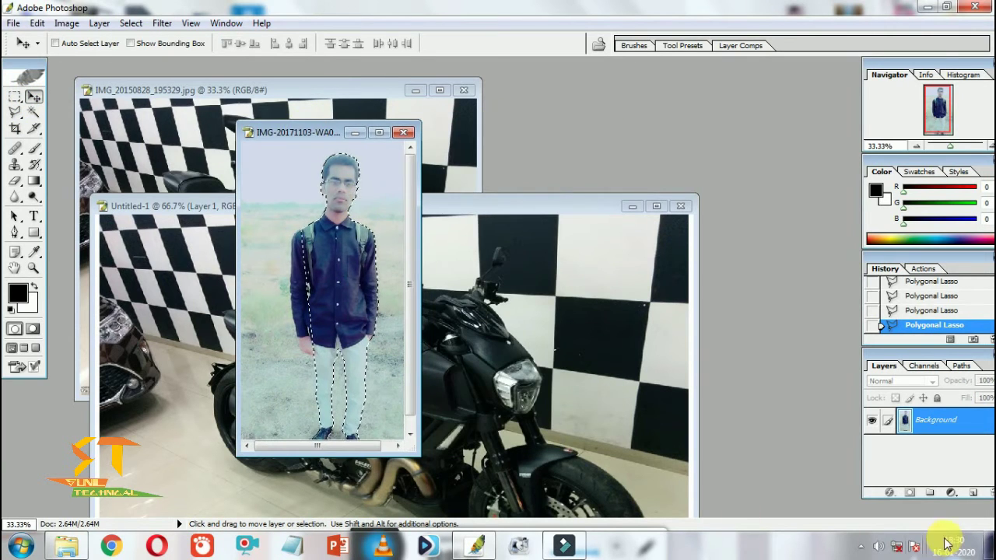
{"action": "left_click", "coordinate": [861, 547]}
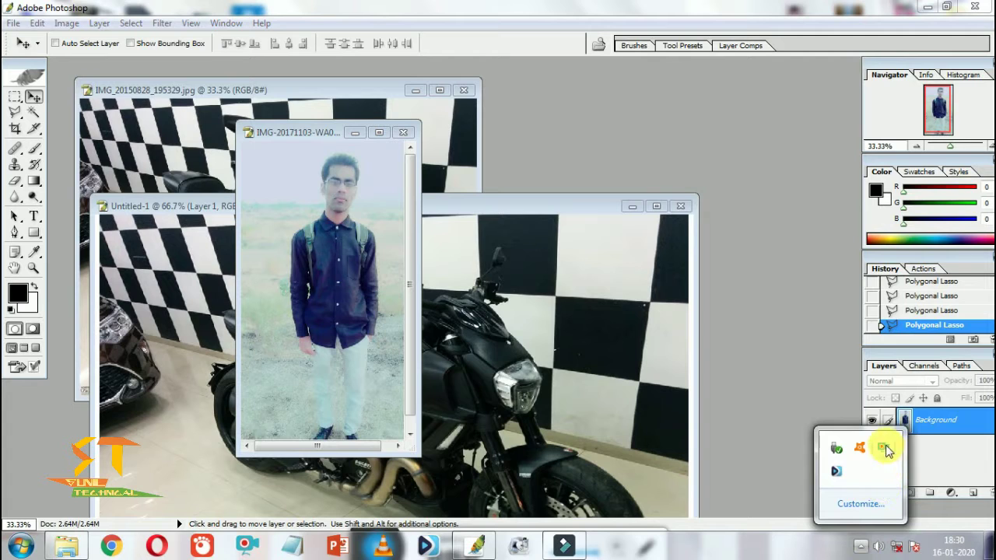
{"action": "right_click", "coordinate": [836, 471]}
{"action": "left_click", "coordinate": [625, 200]}
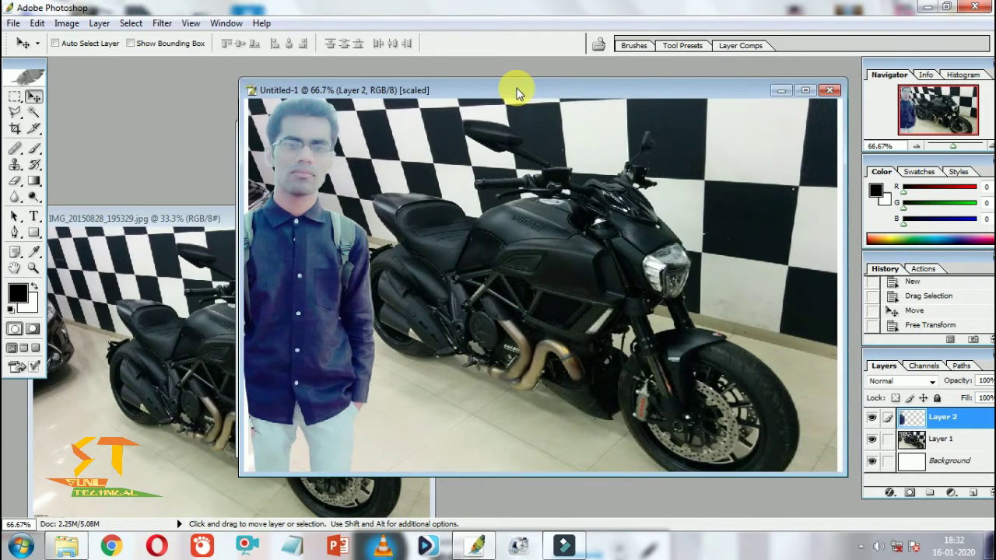
{"action": "left_click_drag", "start_coordinate": [517, 91], "coordinate": [490, 95]}
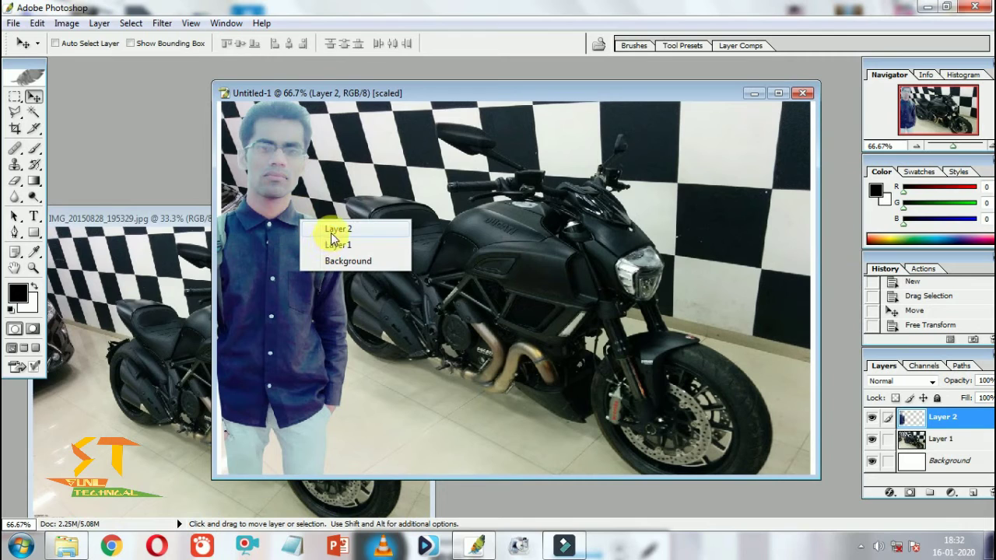
{"action": "left_click", "coordinate": [257, 246]}
{"action": "right_click", "coordinate": [259, 257]}
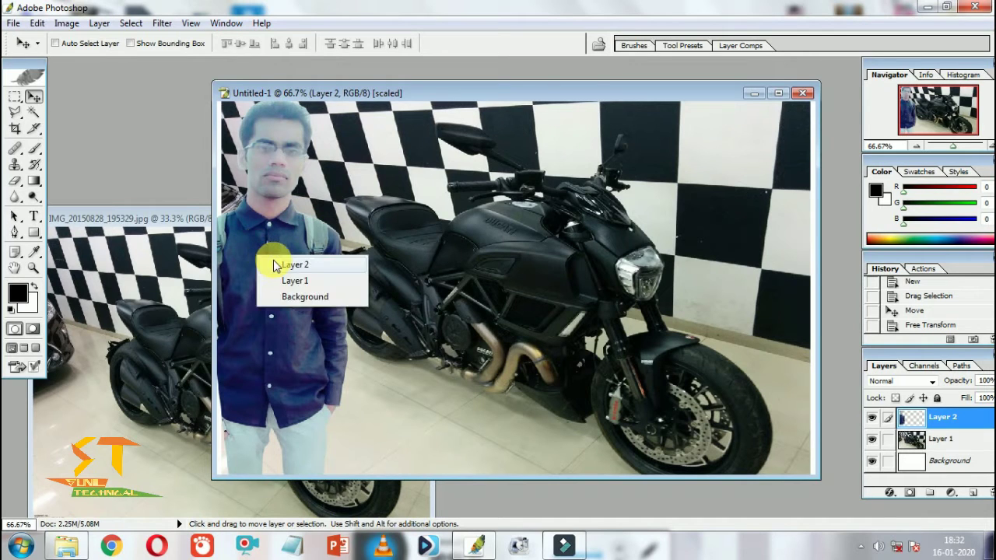
{"action": "left_click", "coordinate": [274, 266]}
{"action": "left_click", "coordinate": [66, 24]}
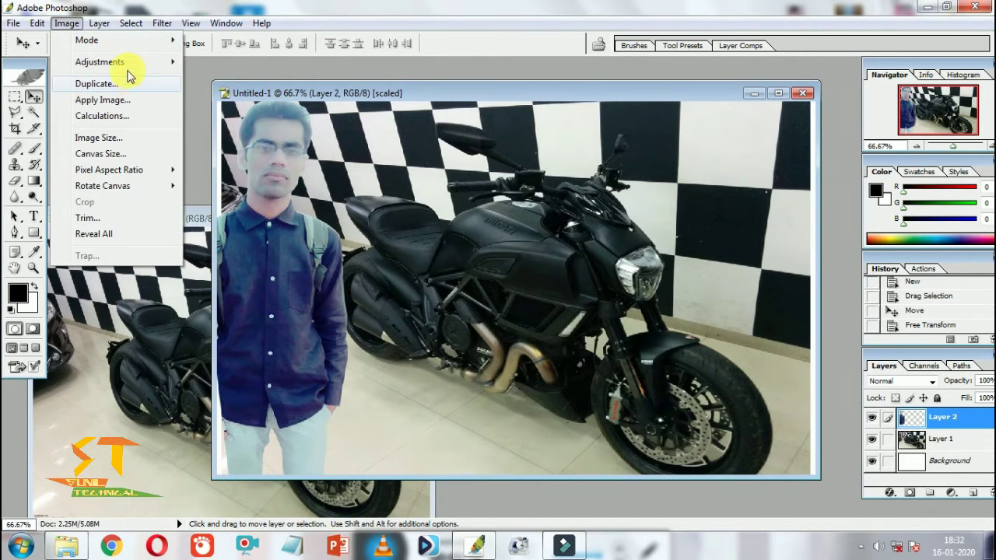
{"action": "mouse_move", "coordinate": [100, 62]}
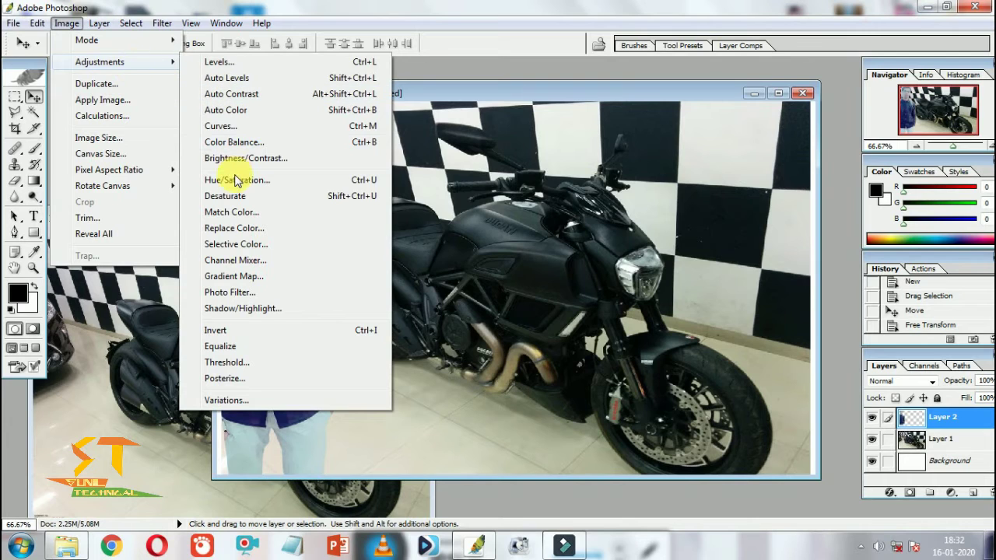
Tint the man bluish with Hue/Saturation set to Hue +22, Saturation +32, Lightness +1.
{"action": "left_click", "coordinate": [236, 181]}
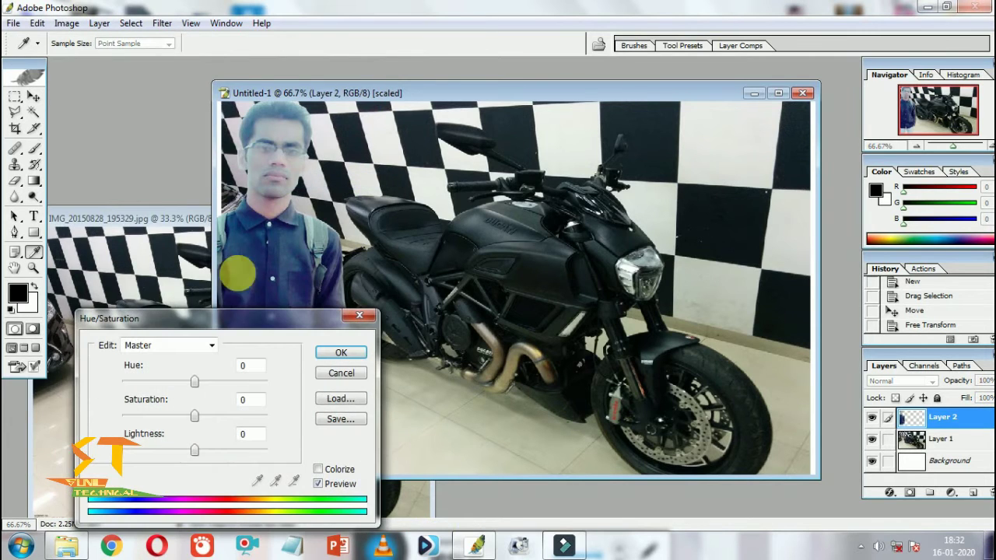
{"action": "left_click_drag", "start_coordinate": [253, 318], "coordinate": [681, 288]}
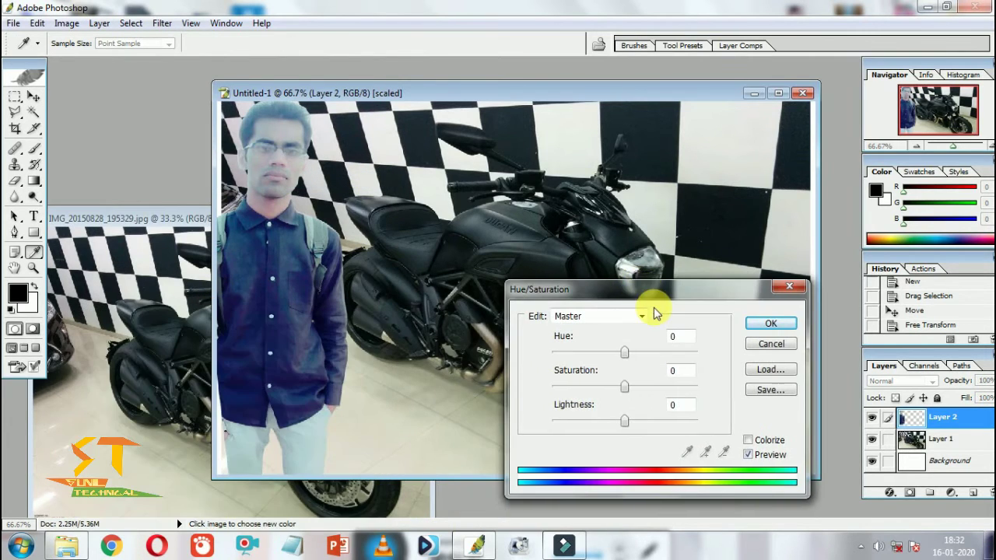
{"action": "left_click_drag", "start_coordinate": [629, 356], "coordinate": [711, 360]}
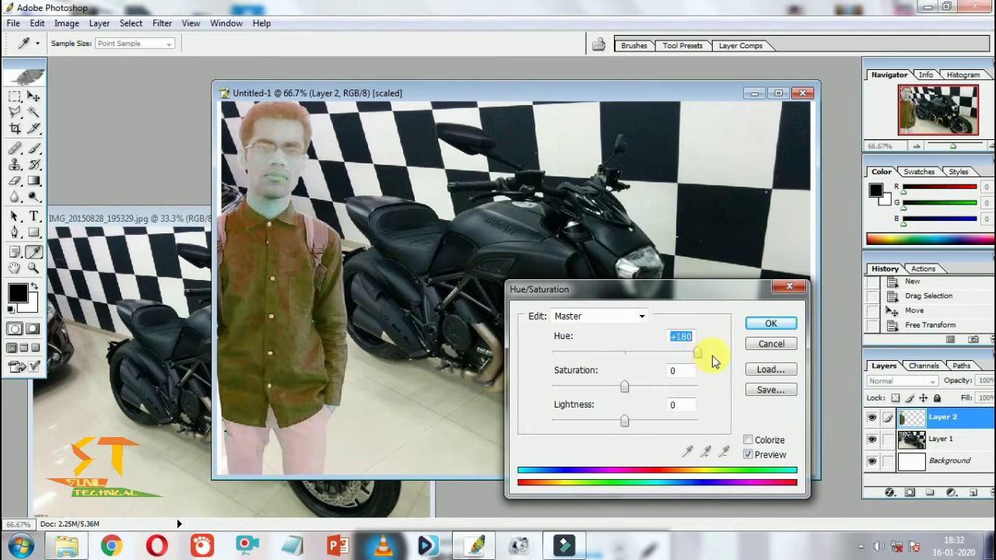
{"action": "mouse_move", "coordinate": [696, 360]}
{"action": "left_mouse_down"}
{"action": "mouse_move", "coordinate": [591, 367]}
{"action": "mouse_move", "coordinate": [633, 364]}
{"action": "left_mouse_up"}
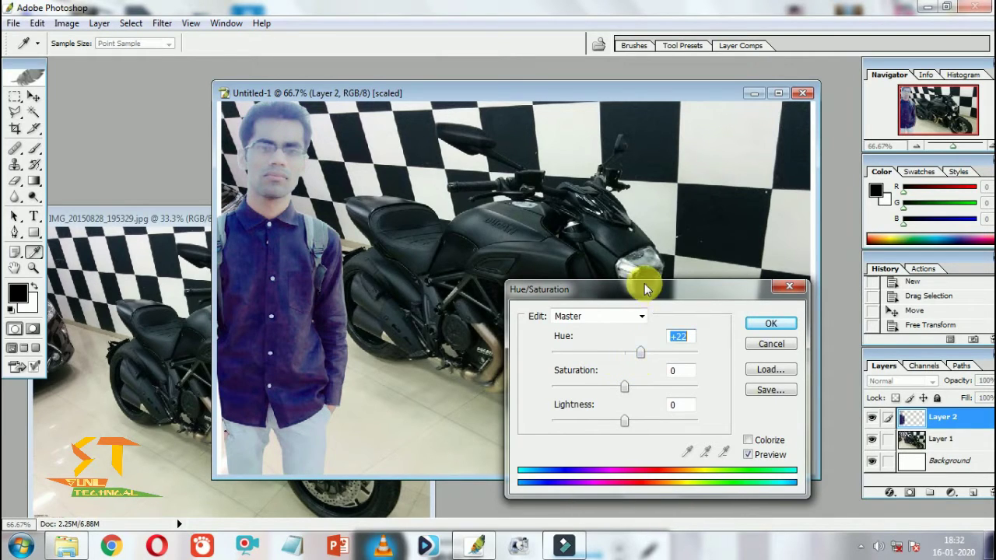
{"action": "left_click_drag", "start_coordinate": [645, 291], "coordinate": [619, 275]}
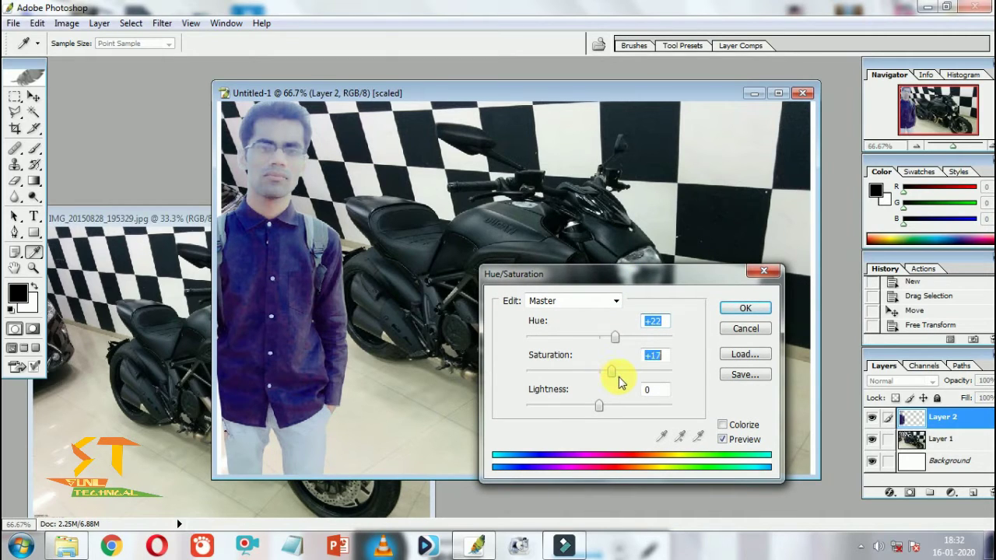
{"action": "left_click", "coordinate": [645, 380]}
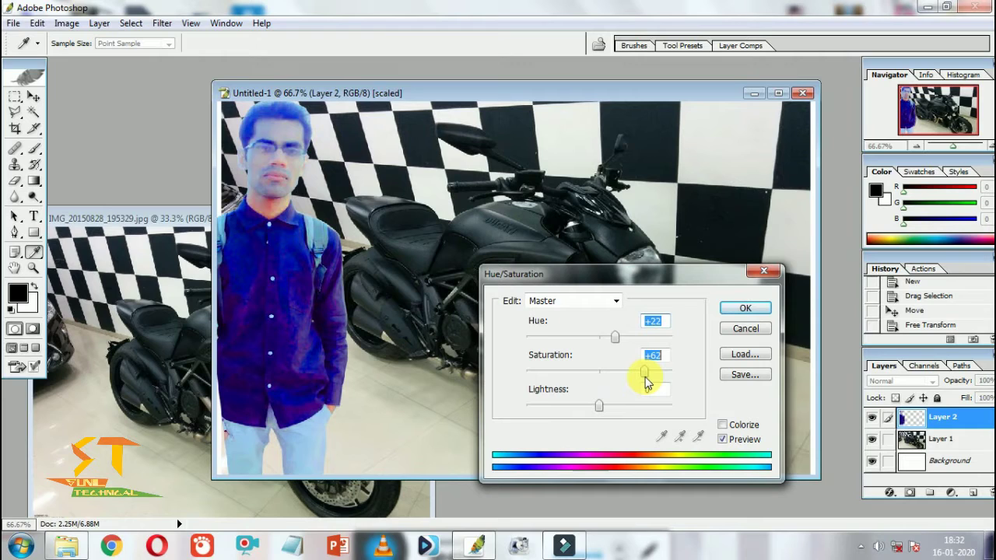
{"action": "left_click_drag", "start_coordinate": [643, 381], "coordinate": [585, 412]}
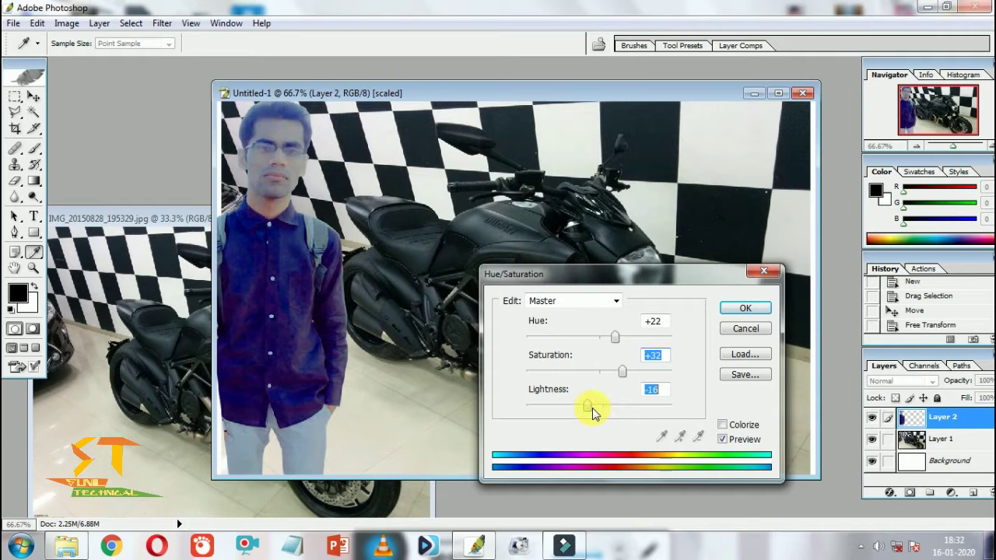
{"action": "left_click_drag", "start_coordinate": [592, 407], "coordinate": [601, 417]}
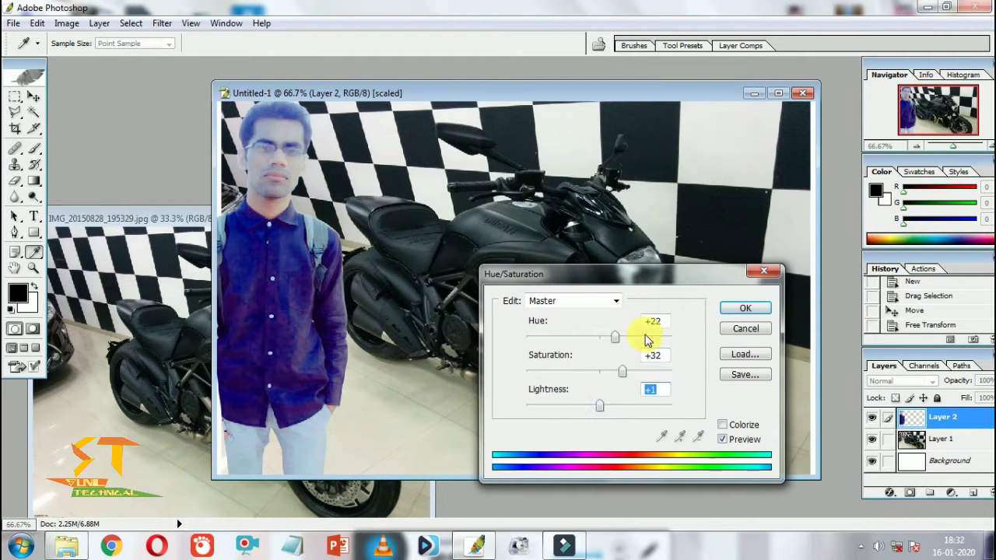
{"action": "left_click", "coordinate": [724, 308]}
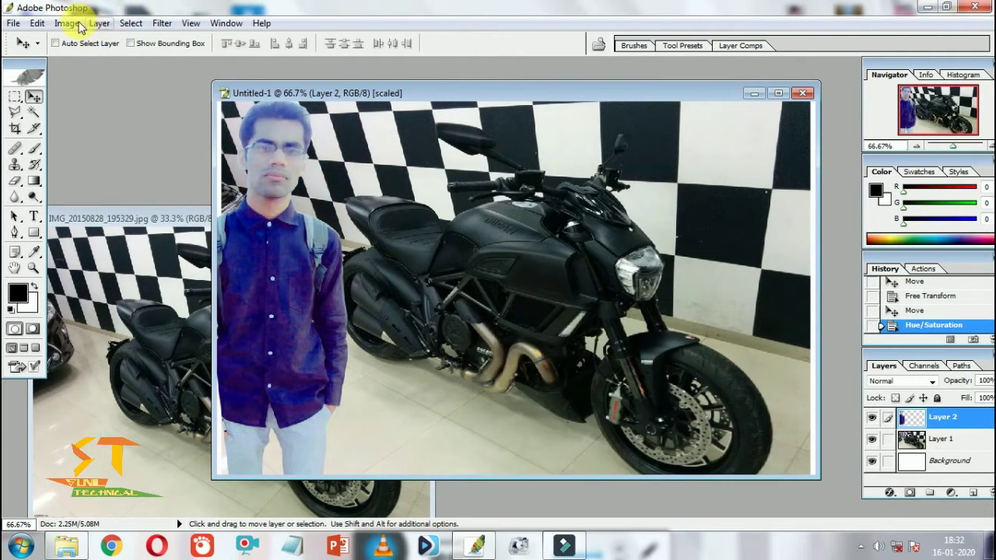
Apply Brightness/Contrast to Layer 2 with Brightness -14 and Contrast +11.
{"action": "left_click", "coordinate": [66, 23]}
{"action": "mouse_move", "coordinate": [99, 62]}
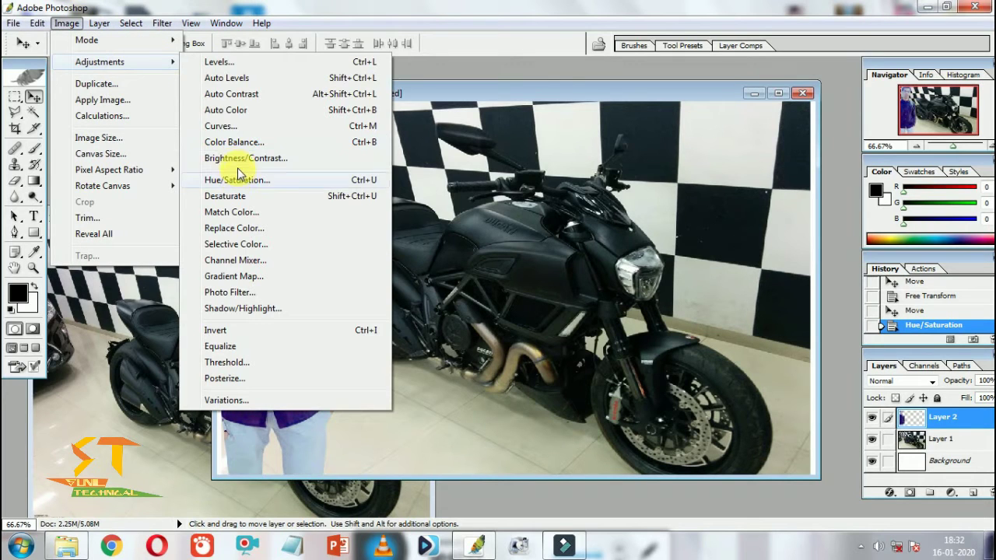
{"action": "left_click", "coordinate": [231, 160]}
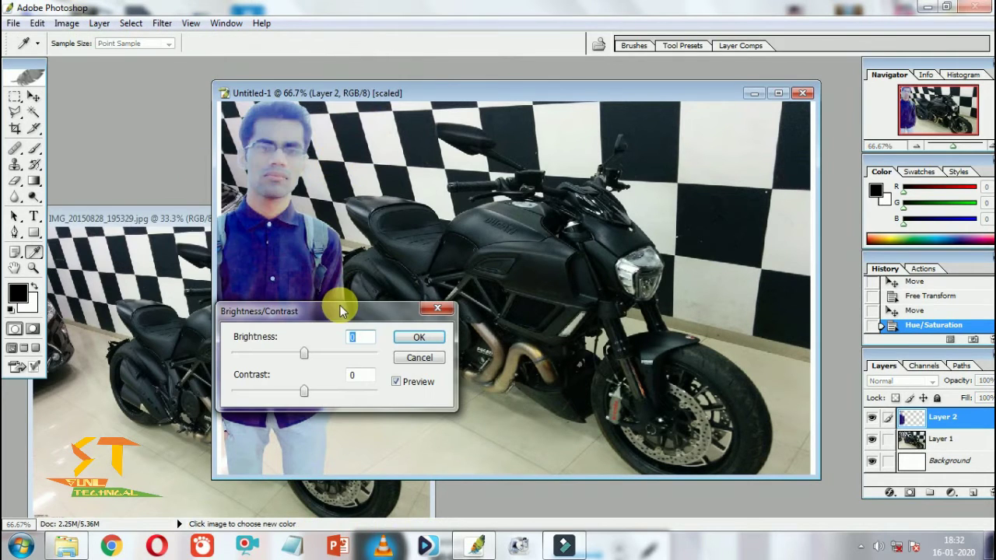
{"action": "left_click_drag", "start_coordinate": [327, 311], "coordinate": [530, 237]}
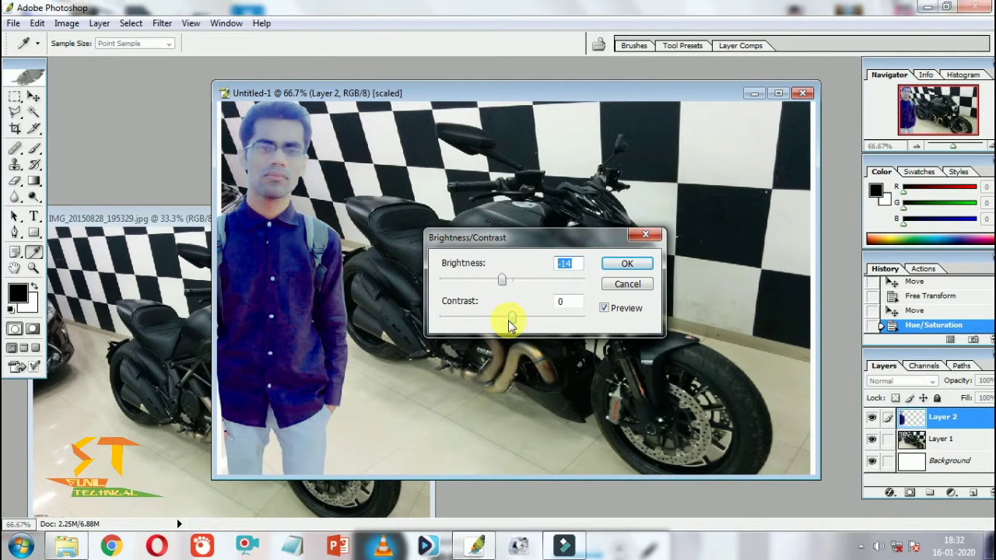
{"action": "left_click_drag", "start_coordinate": [503, 325], "coordinate": [524, 326]}
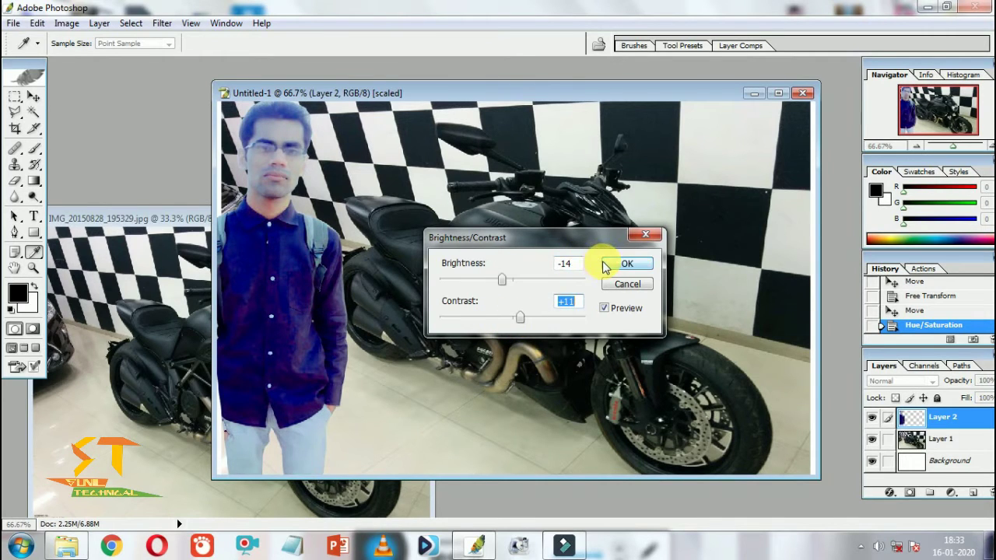
{"action": "left_click", "coordinate": [626, 265]}
{"action": "key", "text": "v"}
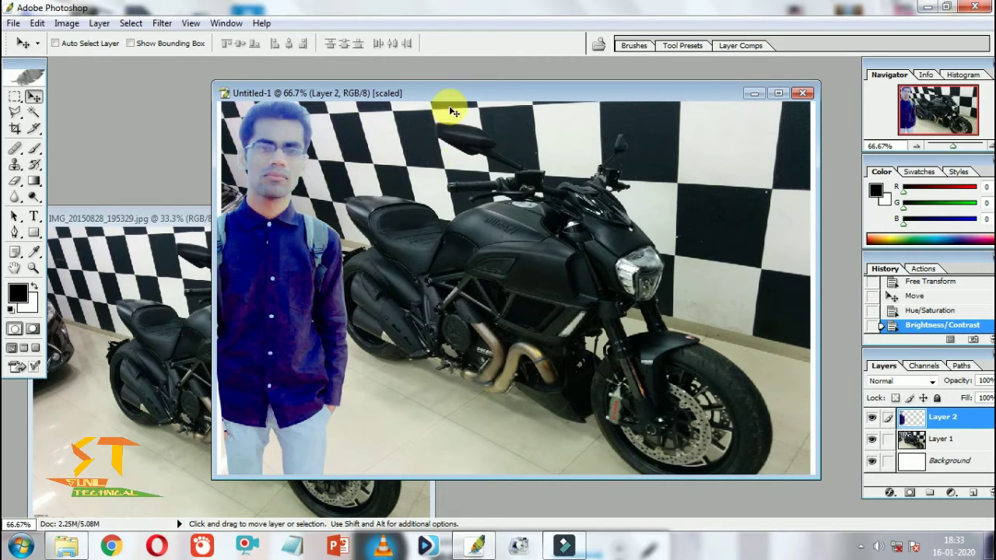
Move the Untitled-1 composite window down and right to reveal the IMG-20171103 portrait.
{"action": "left_click_drag", "start_coordinate": [446, 103], "coordinate": [434, 101]}
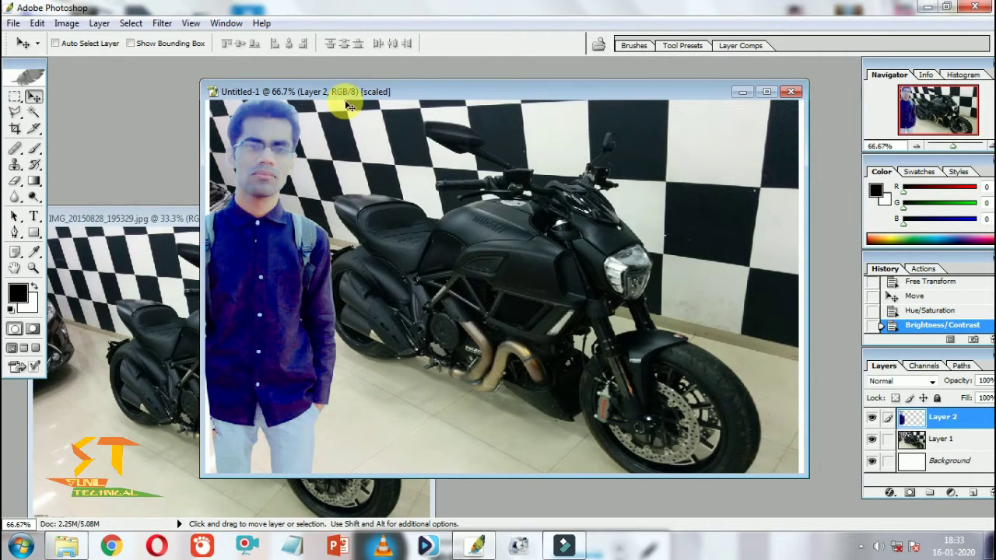
{"action": "left_click_drag", "start_coordinate": [343, 96], "coordinate": [329, 100]}
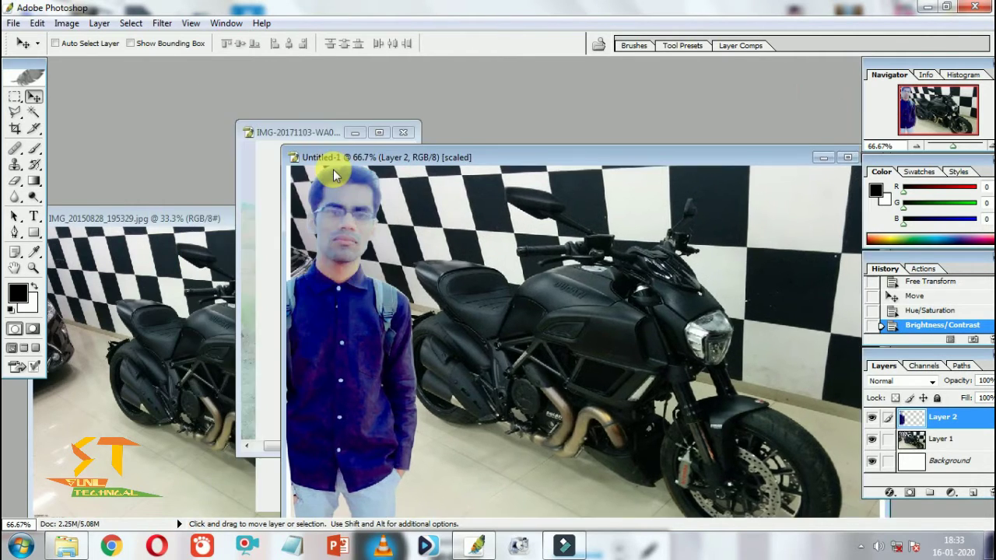
{"action": "left_click_drag", "start_coordinate": [242, 98], "coordinate": [333, 195]}
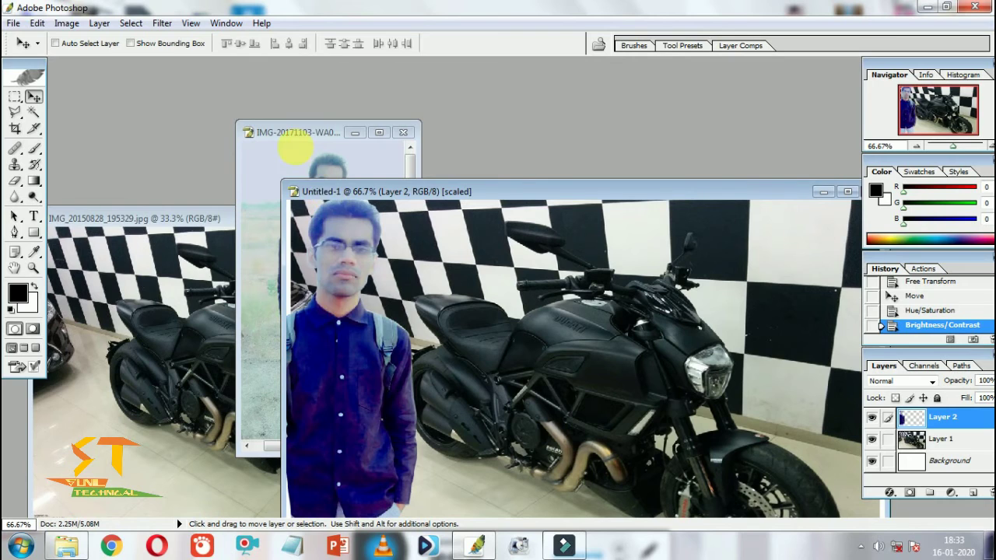
Marquee-select the man's head and chest and try a 222-pixel feather, dismissing the warning.
{"action": "left_click", "coordinate": [289, 138]}
{"action": "left_click_drag", "start_coordinate": [289, 139], "coordinate": [250, 138]}
{"action": "left_click", "coordinate": [15, 97]}
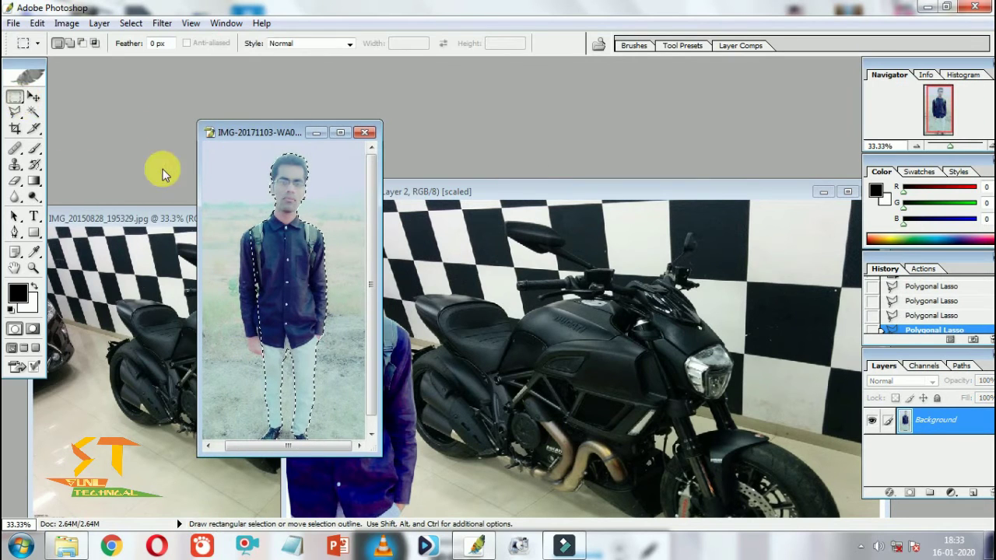
{"action": "left_click", "coordinate": [232, 179]}
{"action": "left_click_drag", "start_coordinate": [254, 144], "coordinate": [313, 238]}
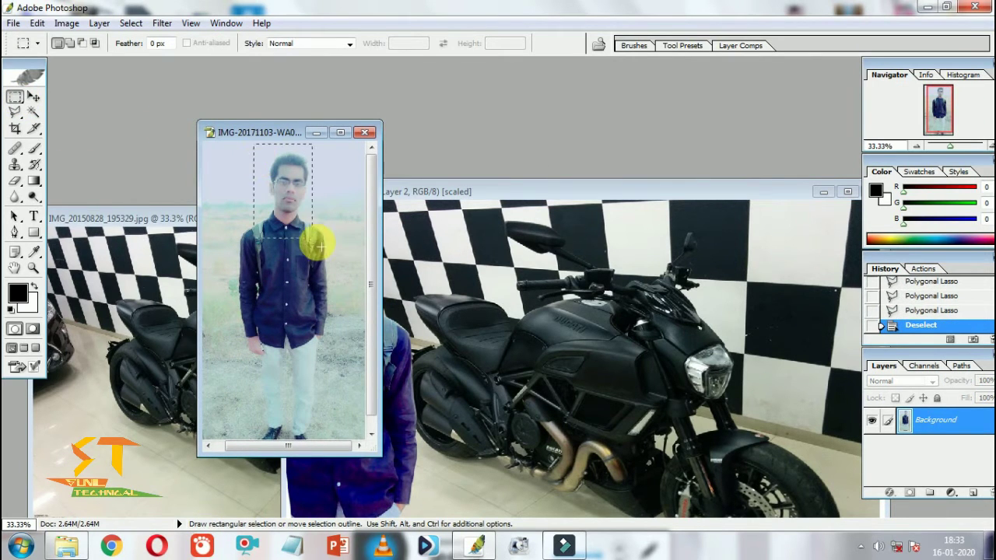
{"action": "right_click", "coordinate": [287, 178]}
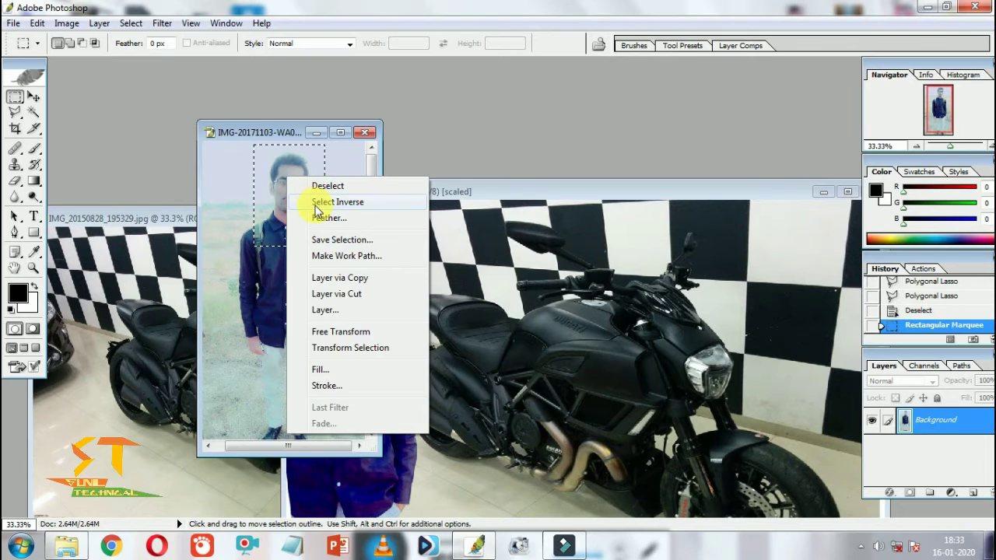
{"action": "left_click", "coordinate": [323, 221]}
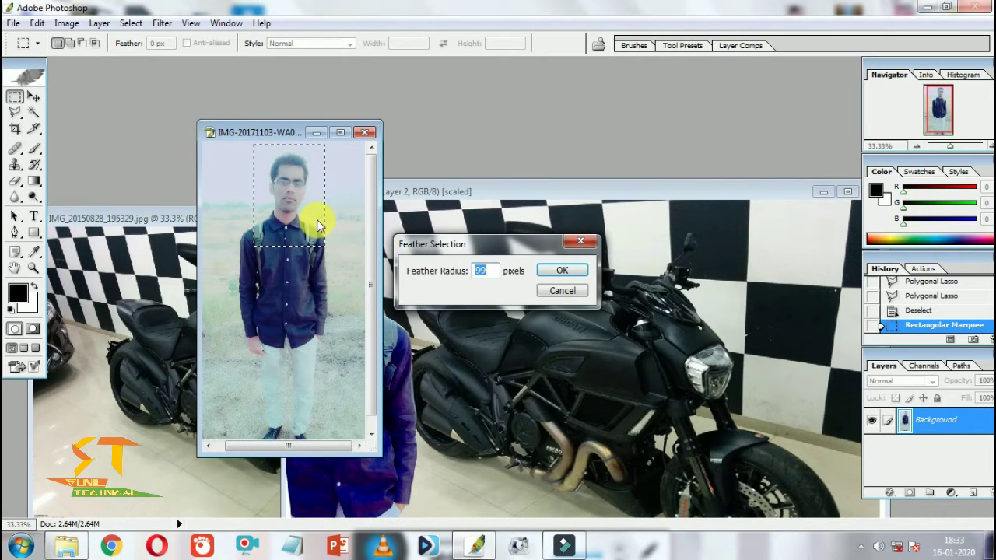
{"action": "type", "text": "222"}
{"action": "key", "text": "Return"}
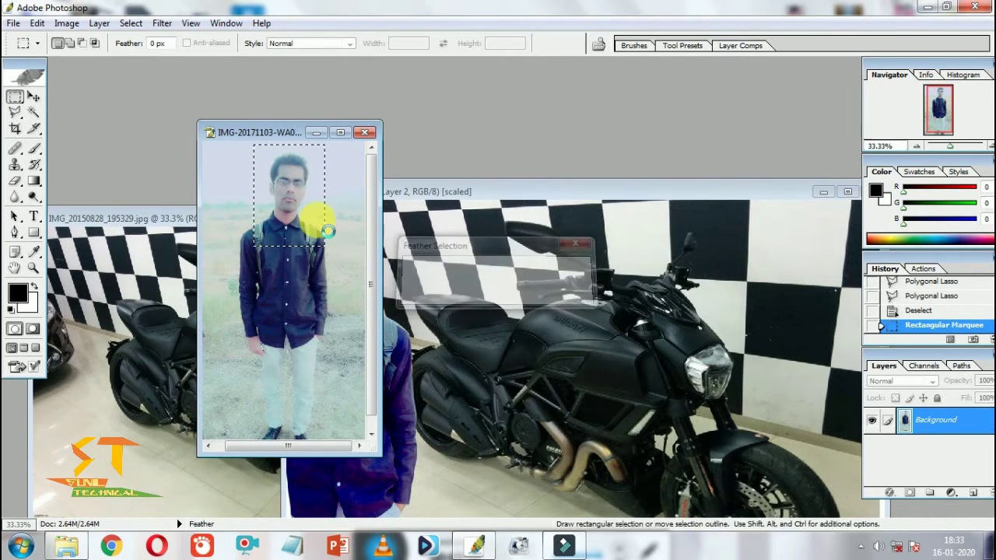
{"action": "left_click", "coordinate": [504, 206]}
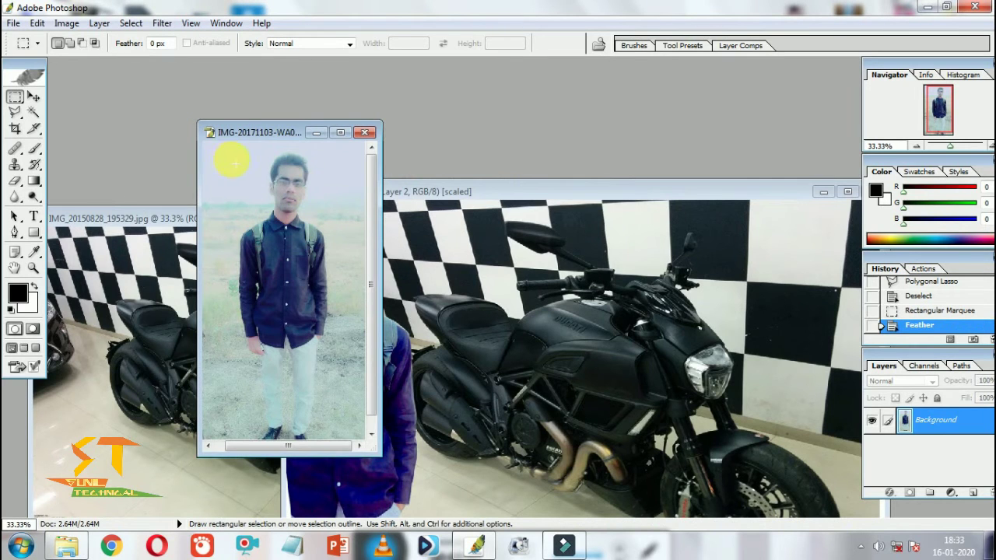
Redraw the head-and-chest rectangle and feather it by 100 pixels, then choose the Move tool.
{"action": "left_click_drag", "start_coordinate": [257, 153], "coordinate": [314, 272]}
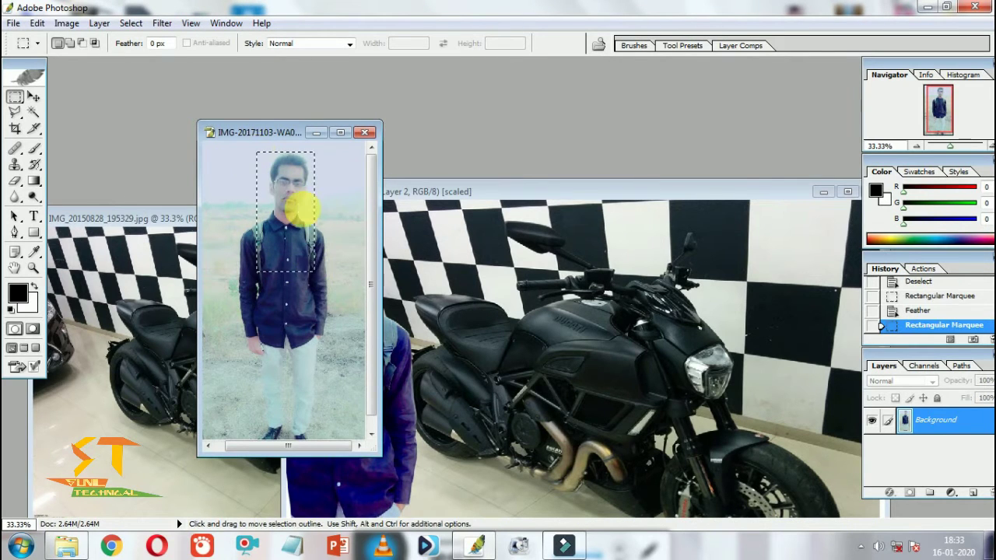
{"action": "right_click", "coordinate": [312, 216]}
{"action": "left_click", "coordinate": [334, 241]}
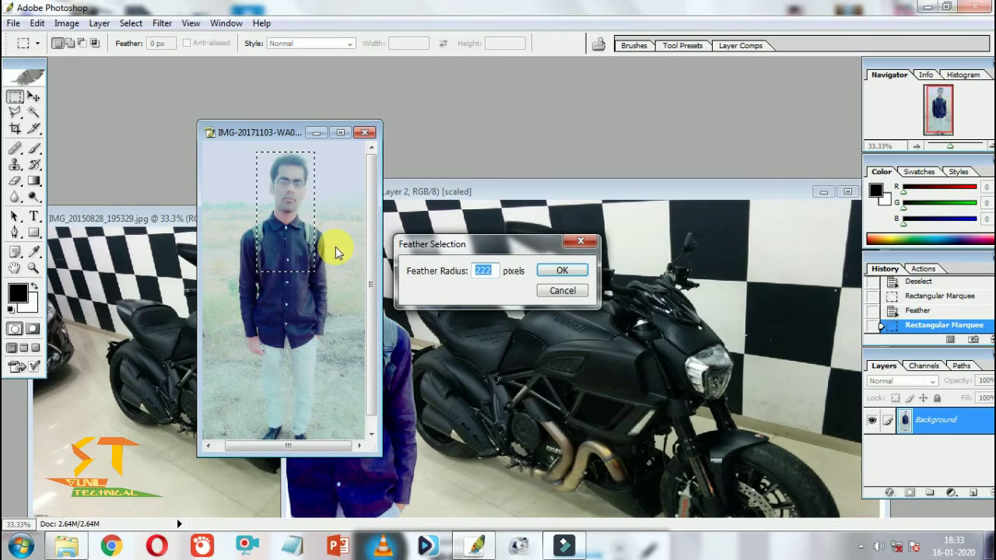
{"action": "type", "text": "100"}
{"action": "key", "text": "Return"}
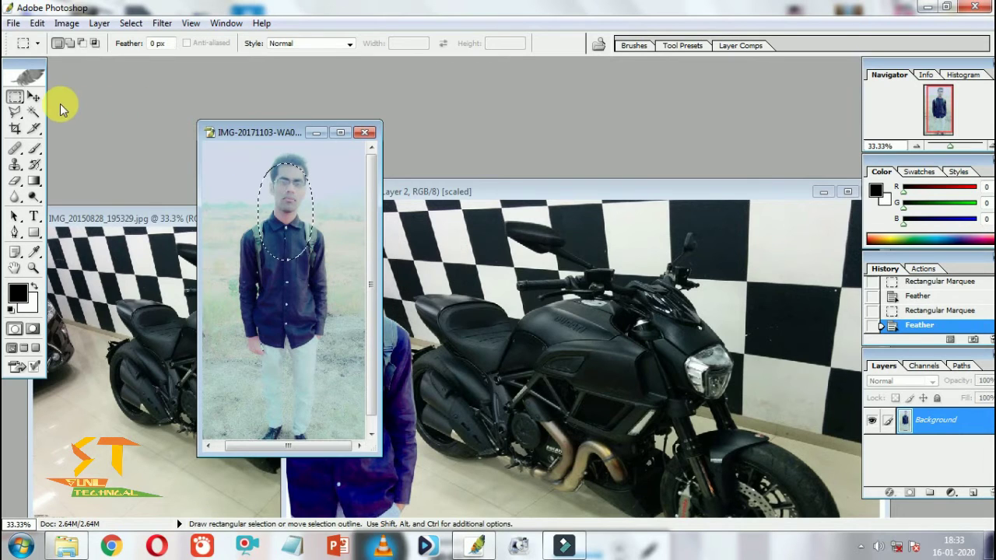
{"action": "left_click", "coordinate": [33, 99]}
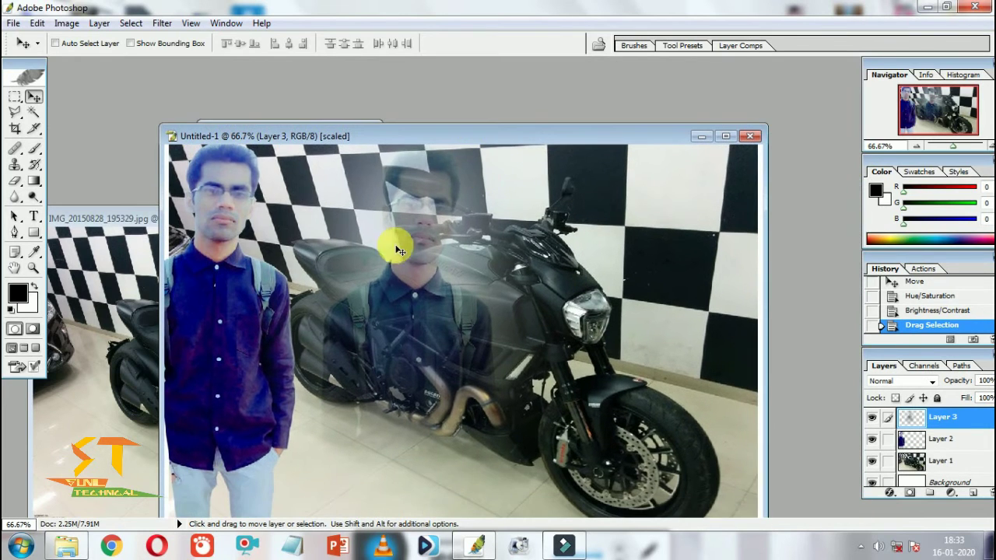
Drag the feathered portrait into Untitled-1 as Layer 3, shrink it and place it lower middle.
{"action": "mouse_move", "coordinate": [395, 244]}
{"action": "left_mouse_down"}
{"action": "mouse_move", "coordinate": [571, 271]}
{"action": "mouse_move", "coordinate": [673, 231]}
{"action": "left_mouse_up"}
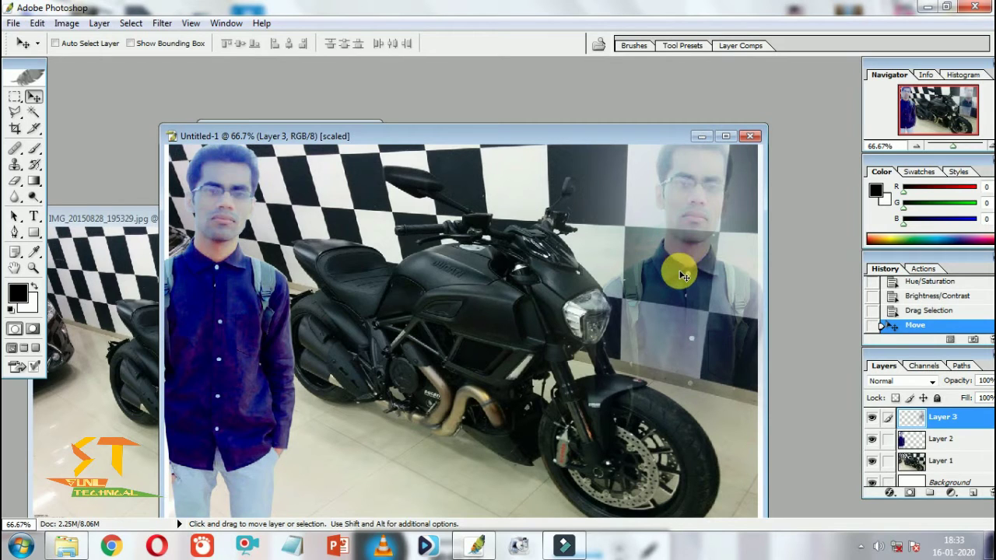
{"action": "key", "text": "ctrl+t"}
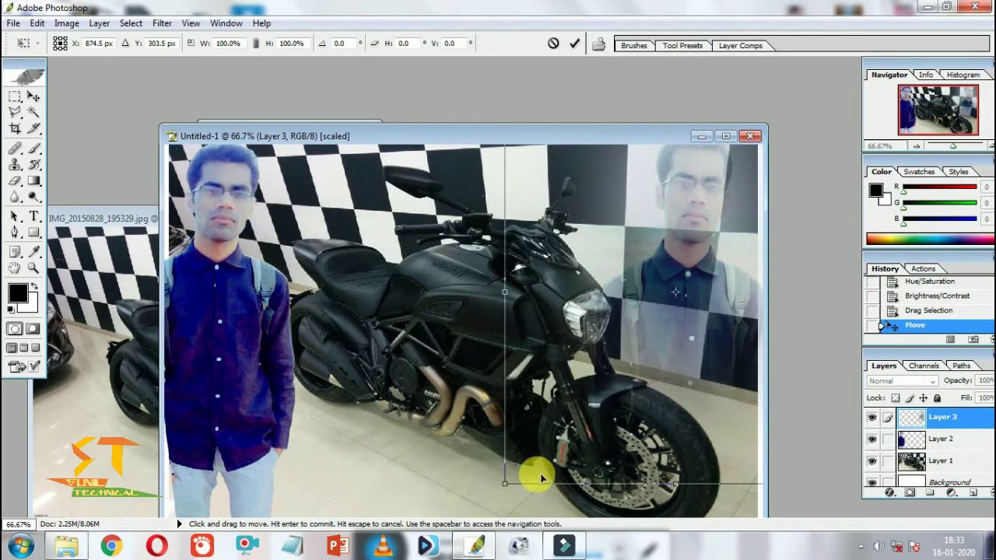
{"action": "left_click_drag", "start_coordinate": [519, 471], "coordinate": [556, 412]}
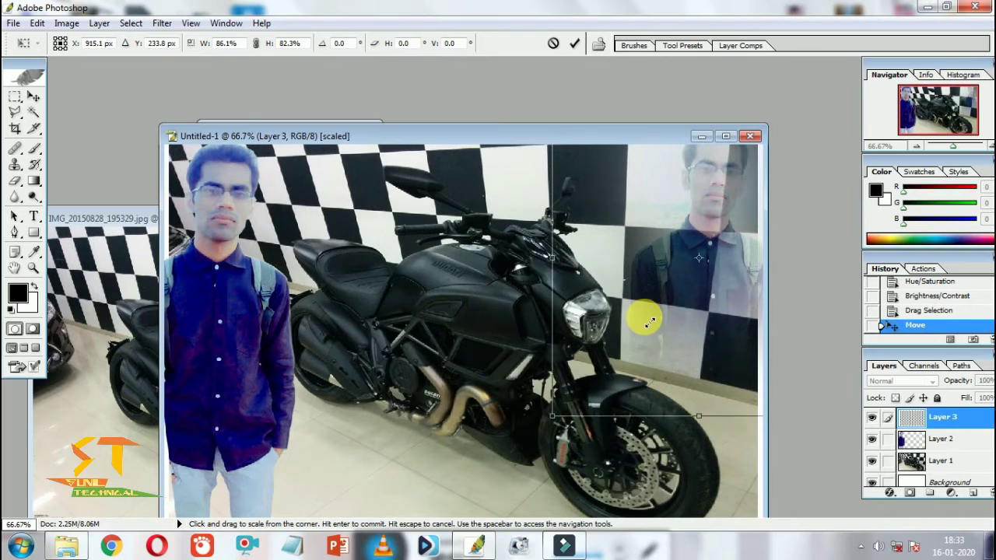
{"action": "key", "text": "Return"}
{"action": "left_click_drag", "start_coordinate": [692, 251], "coordinate": [697, 249]}
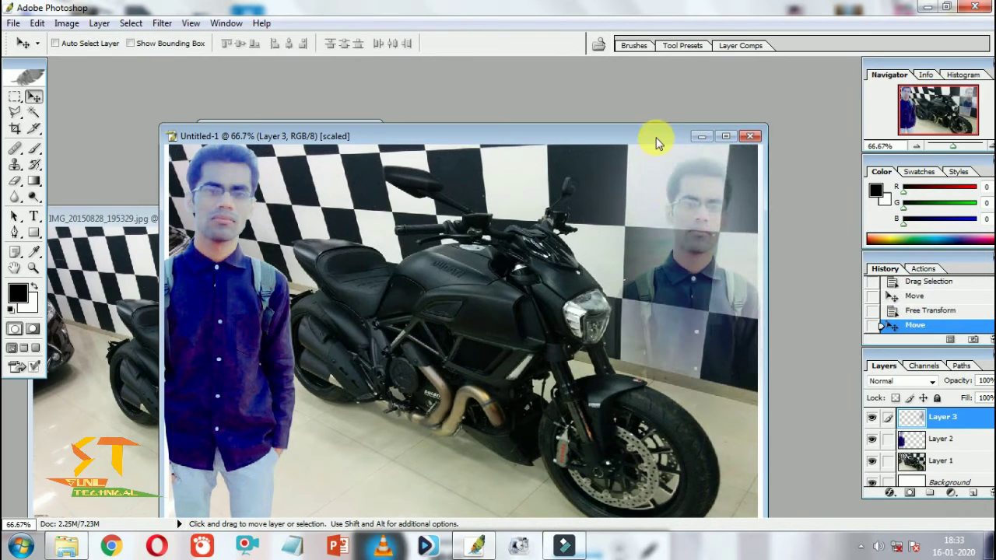
{"action": "left_click_drag", "start_coordinate": [658, 138], "coordinate": [717, 60]}
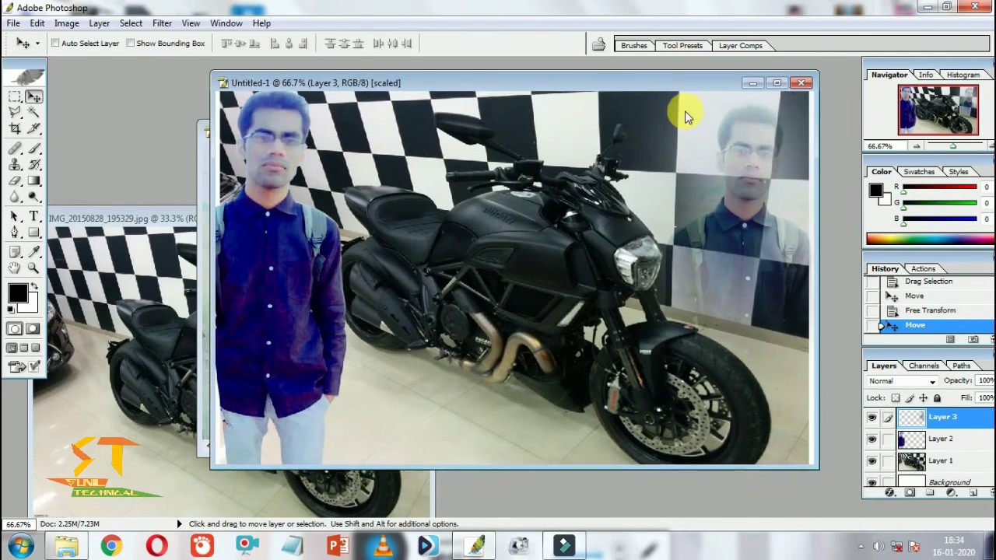
{"action": "mouse_move", "coordinate": [733, 252]}
{"action": "left_mouse_down"}
{"action": "mouse_move", "coordinate": [749, 237]}
{"action": "mouse_move", "coordinate": [407, 309]}
{"action": "mouse_move", "coordinate": [382, 262]}
{"action": "mouse_move", "coordinate": [299, 242]}
{"action": "mouse_move", "coordinate": [276, 249]}
{"action": "mouse_move", "coordinate": [675, 246]}
{"action": "mouse_move", "coordinate": [721, 227]}
{"action": "left_mouse_up"}
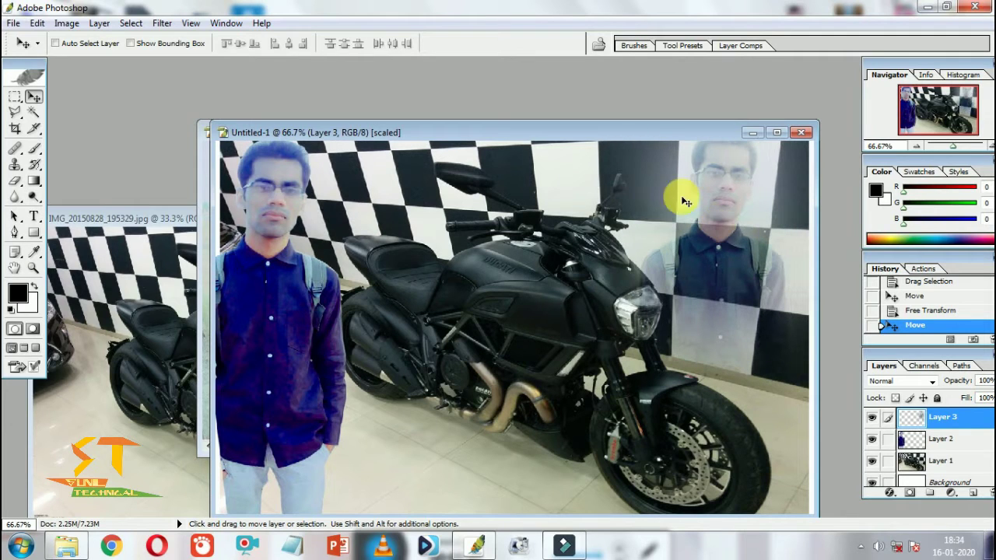
{"action": "left_click_drag", "start_coordinate": [653, 134], "coordinate": [631, 121]}
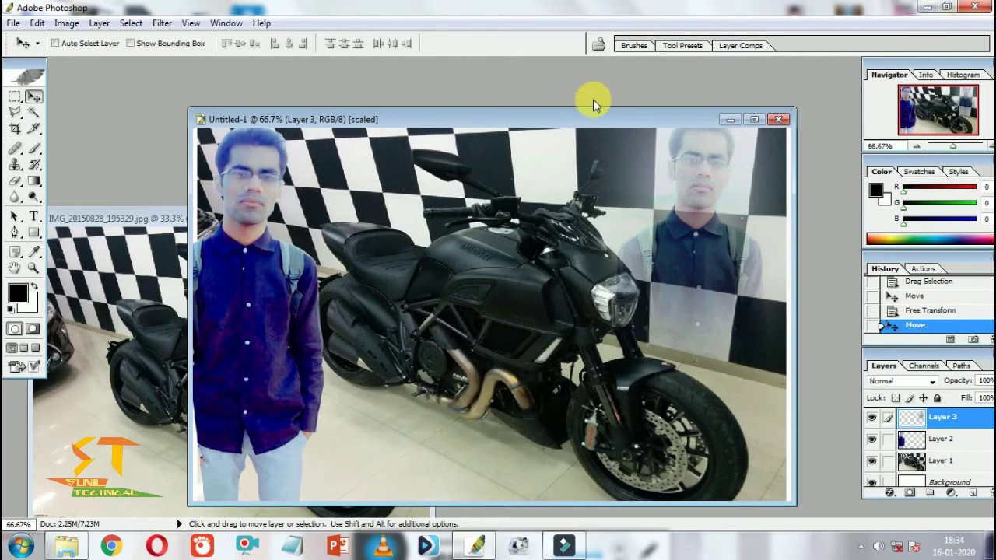
{"action": "left_click_drag", "start_coordinate": [577, 117], "coordinate": [593, 100]}
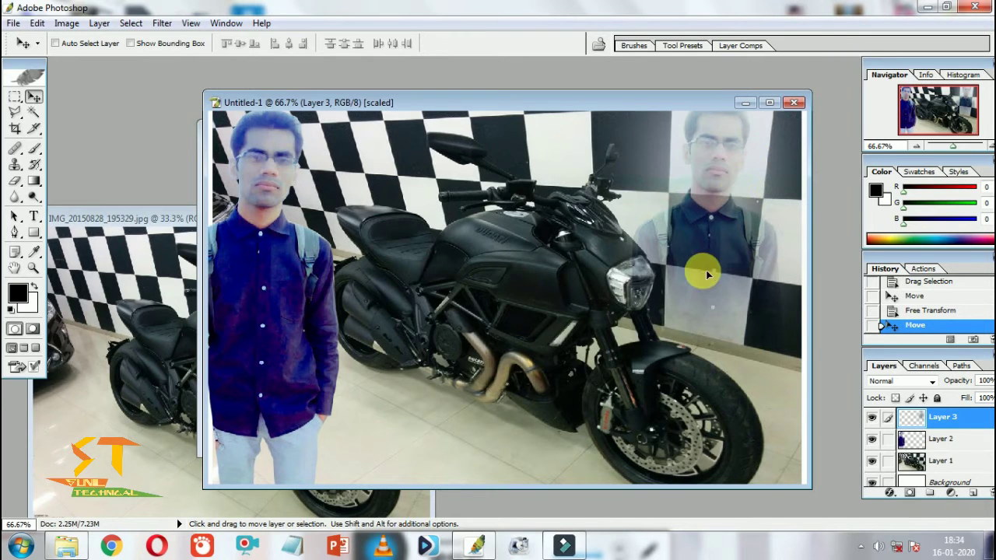
{"action": "mouse_move", "coordinate": [704, 261]}
{"action": "left_mouse_down"}
{"action": "mouse_move", "coordinate": [351, 375]}
{"action": "mouse_move", "coordinate": [277, 444]}
{"action": "mouse_move", "coordinate": [534, 438]}
{"action": "mouse_move", "coordinate": [503, 391]}
{"action": "mouse_move", "coordinate": [581, 377]}
{"action": "left_mouse_up"}
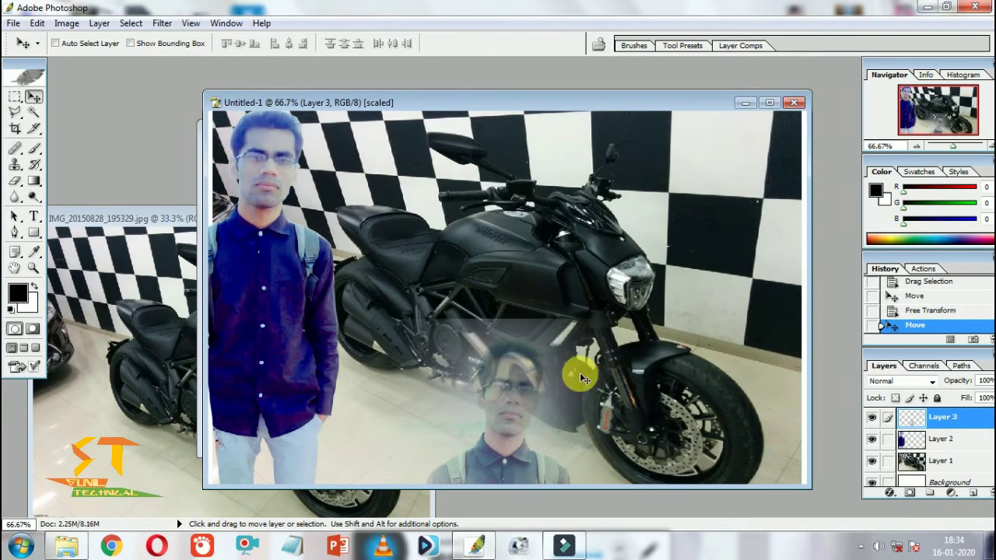
Delete Layer 3 and confirm the deletion.
{"action": "right_click", "coordinate": [946, 424]}
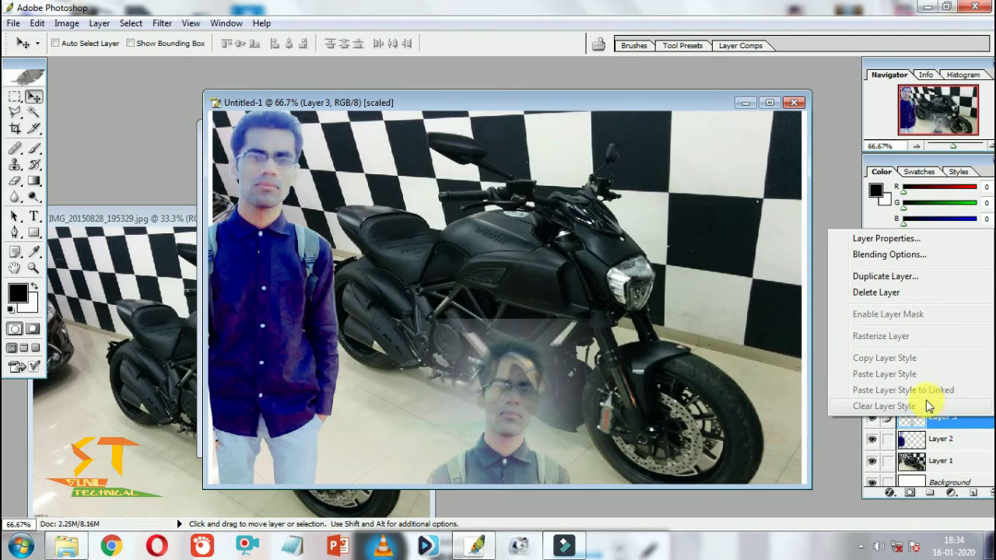
{"action": "left_click", "coordinate": [879, 293]}
{"action": "left_click", "coordinate": [455, 204]}
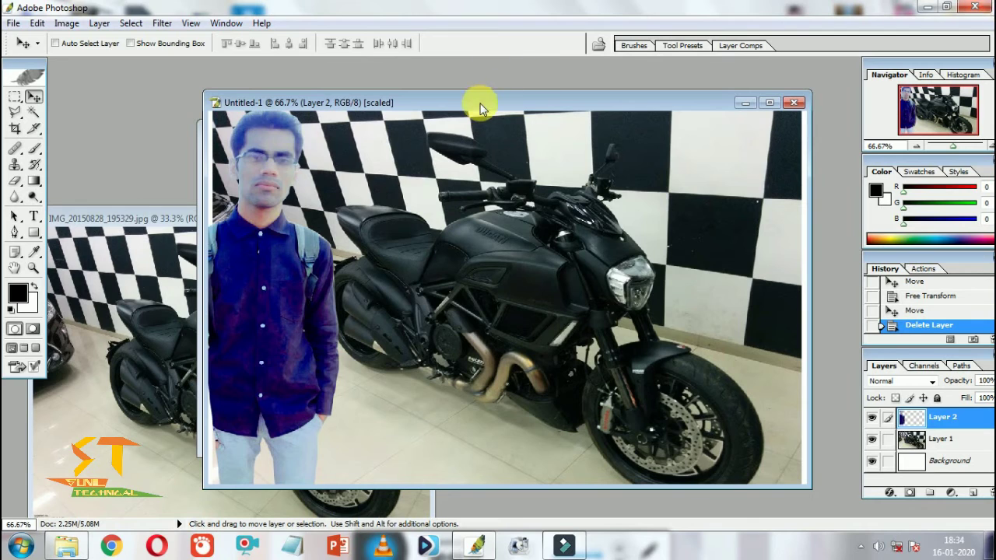
Save the composite to the Desktop as JPEG 'skp', accepting the default JPEG options.
{"action": "left_click", "coordinate": [13, 23]}
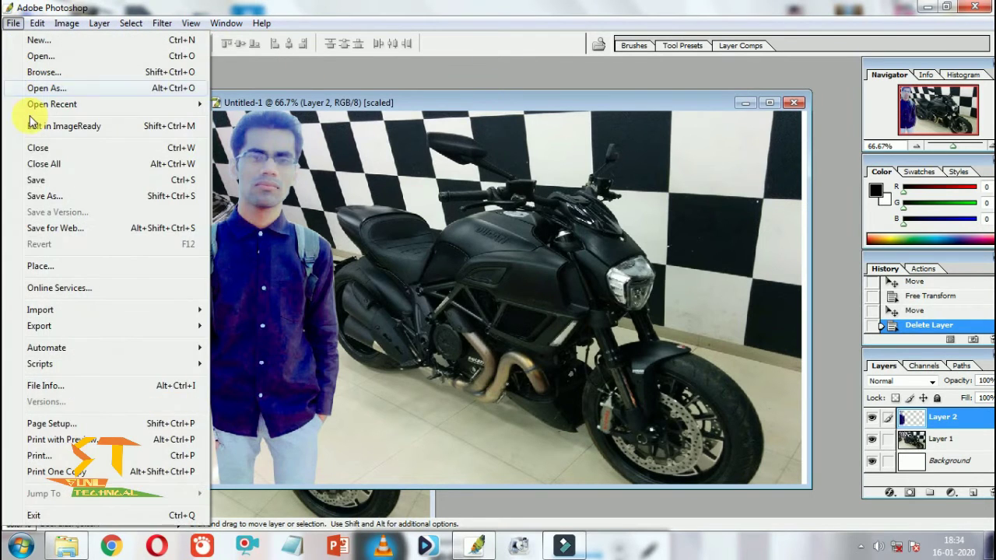
{"action": "key", "text": "Escape"}
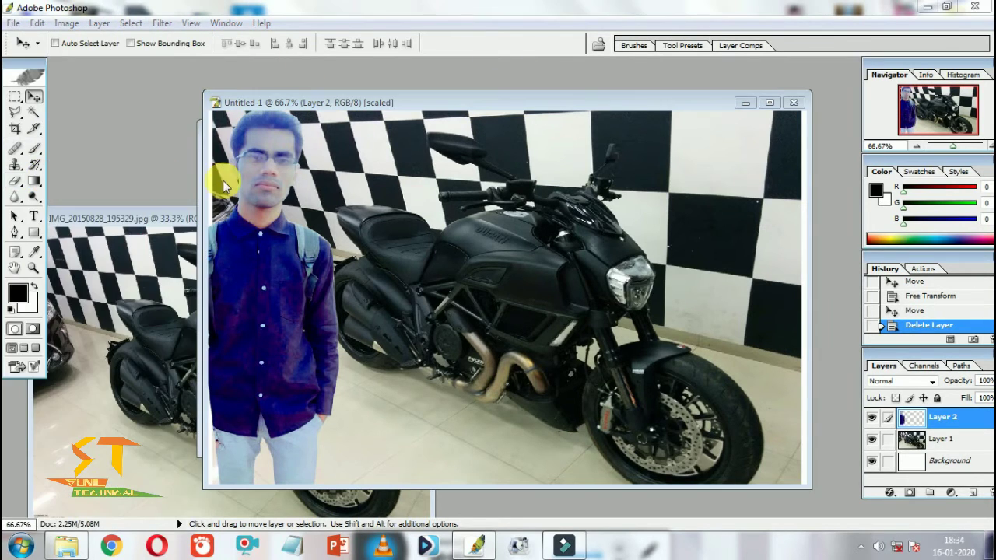
{"action": "key", "text": "ctrl+s"}
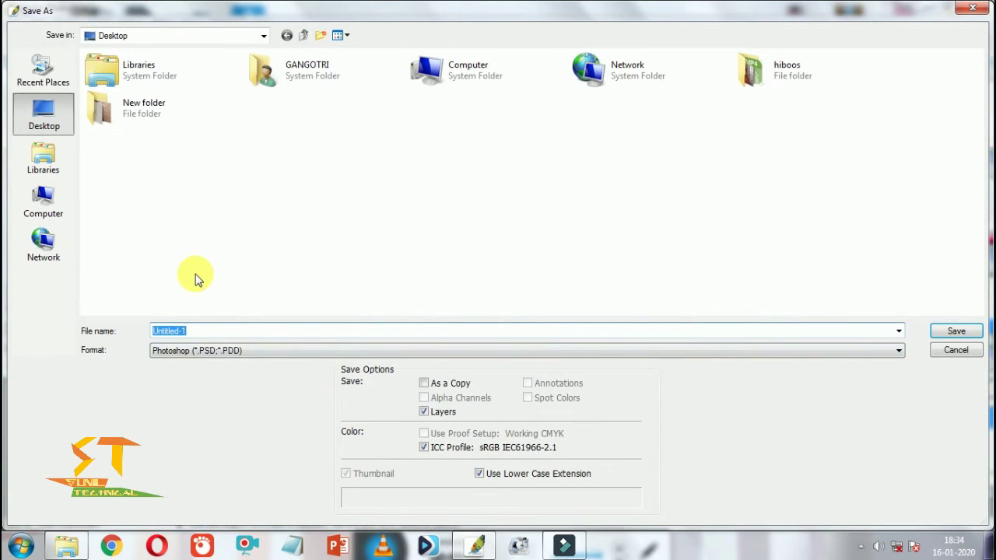
{"action": "left_click", "coordinate": [225, 350]}
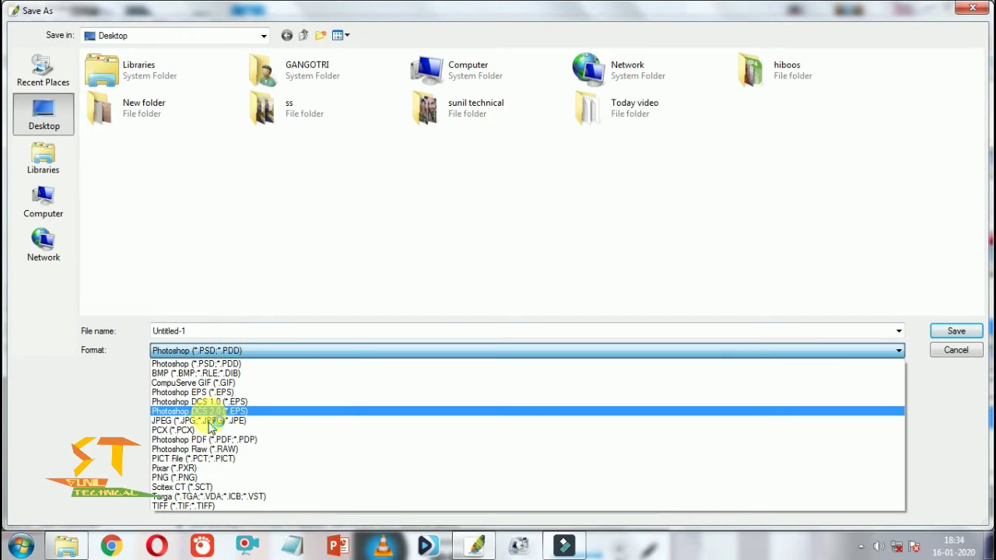
{"action": "left_click", "coordinate": [206, 421]}
{"action": "double_click", "coordinate": [218, 335]}
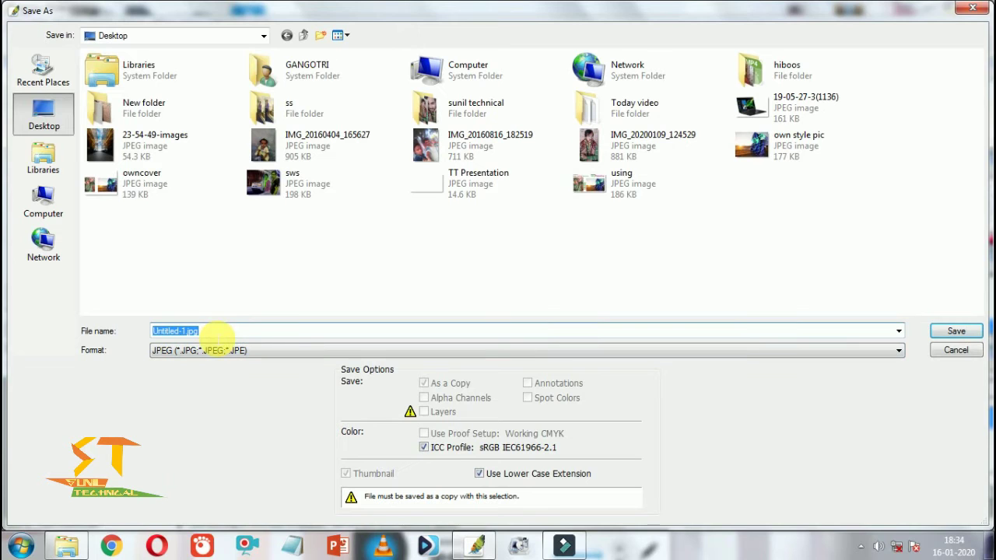
{"action": "type", "text": "skp"}
{"action": "left_click", "coordinate": [956, 331]}
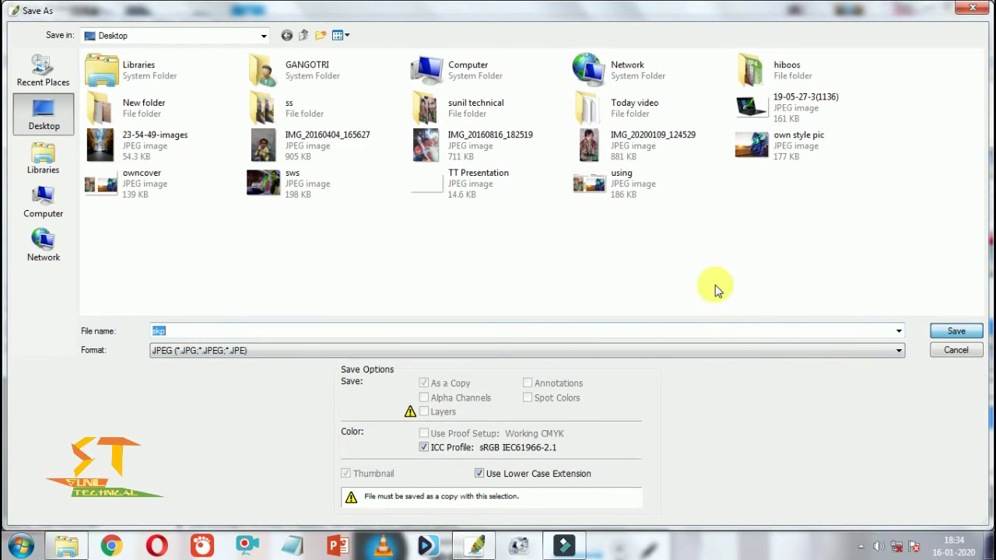
{"action": "left_click", "coordinate": [603, 176]}
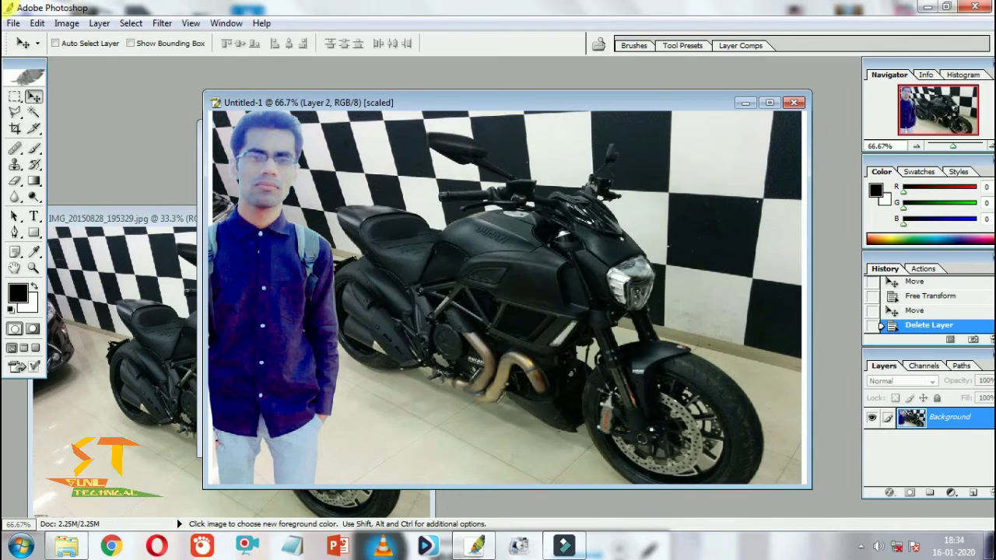
Open skp.jpg from the Desktop, accepting the pixel aspect ratio notice.
{"action": "left_click", "coordinate": [14, 23]}
{"action": "left_click", "coordinate": [31, 42]}
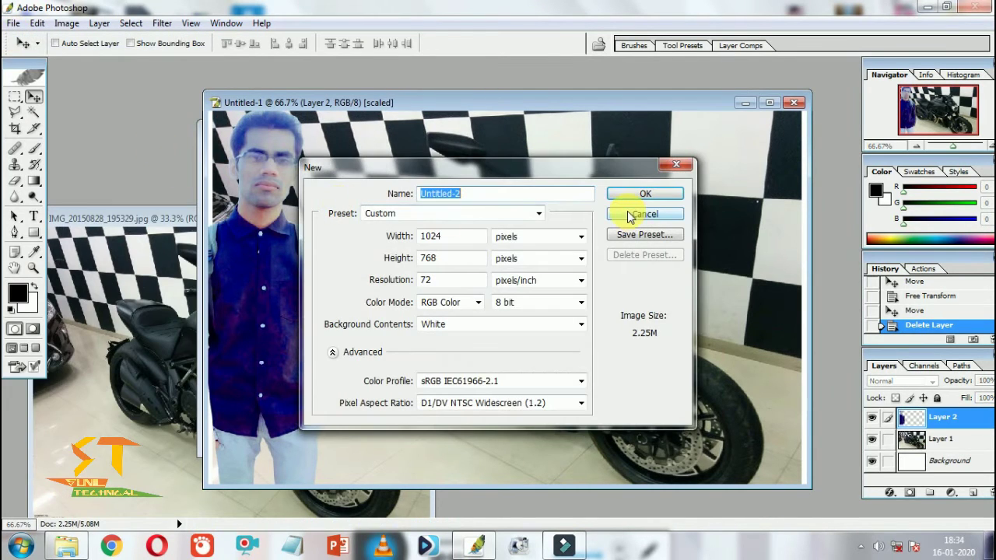
{"action": "left_click", "coordinate": [630, 217]}
{"action": "left_click", "coordinate": [12, 25]}
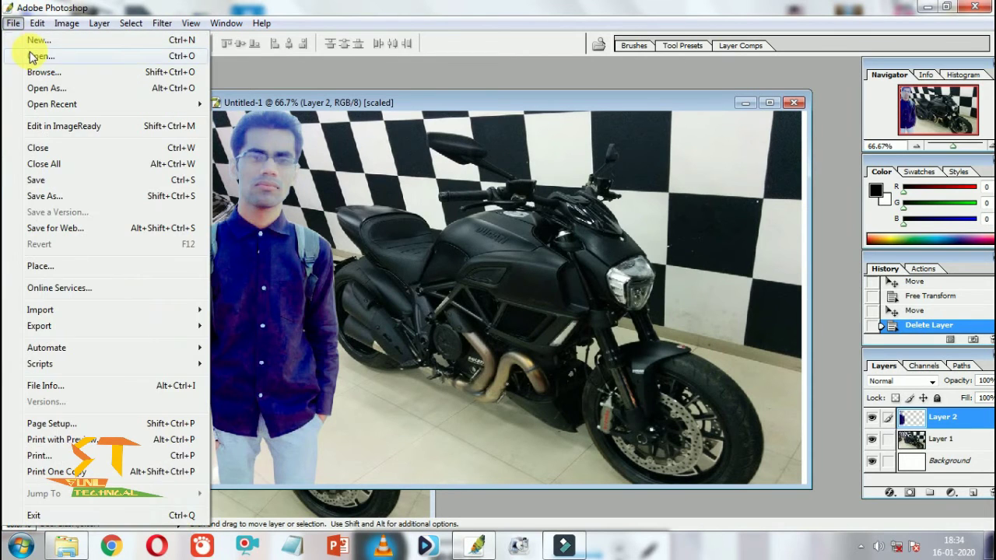
{"action": "left_click", "coordinate": [33, 54]}
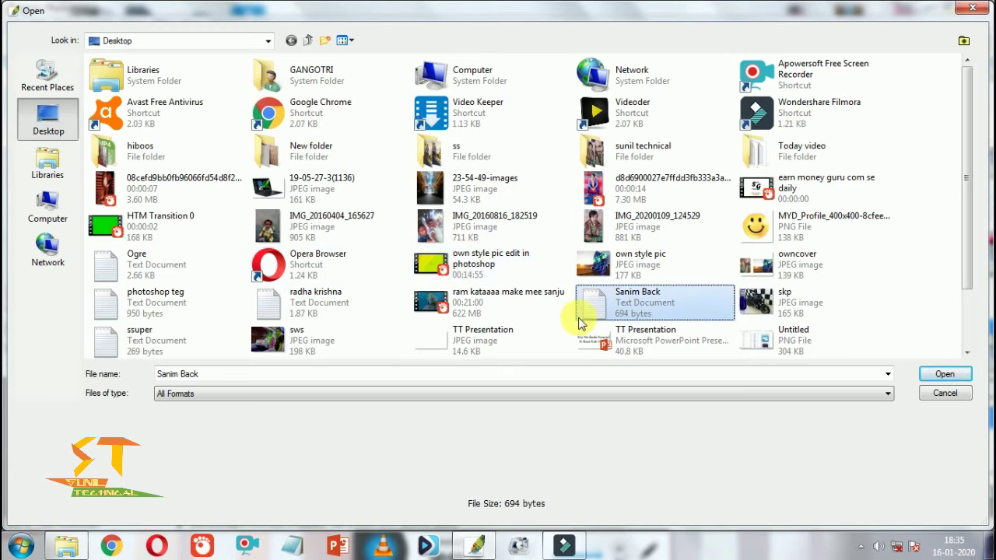
{"action": "left_click", "coordinate": [762, 305]}
{"action": "key", "text": "Return"}
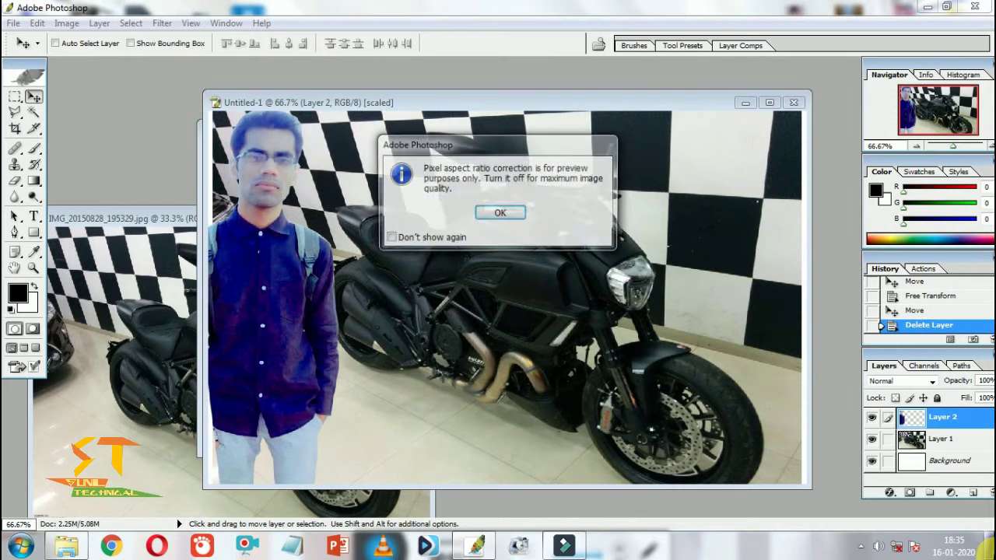
{"action": "left_click", "coordinate": [500, 214]}
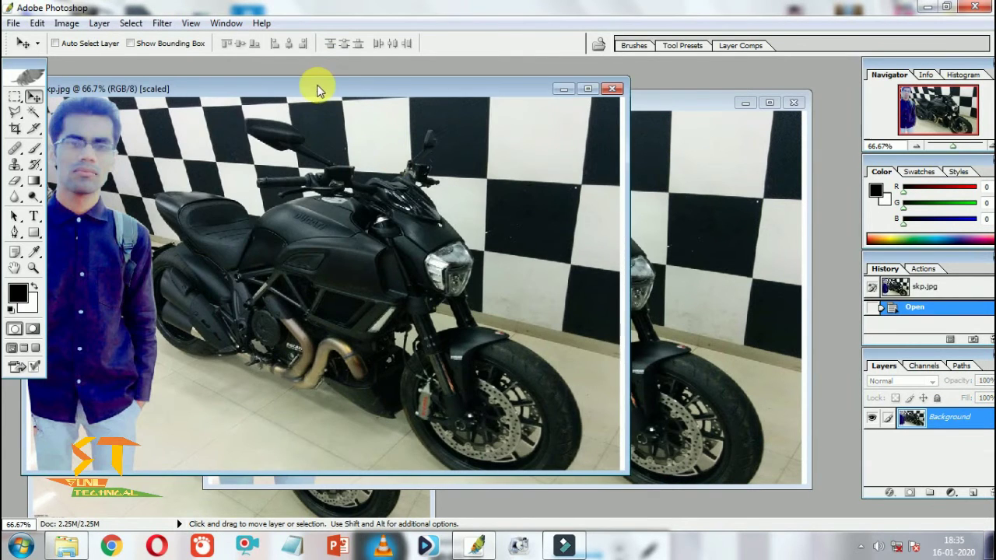
{"action": "left_click_drag", "start_coordinate": [316, 90], "coordinate": [445, 98]}
Apply a Hue/Saturation adjustment with Hue +20 and Saturation +15.
{"action": "left_click", "coordinate": [67, 24]}
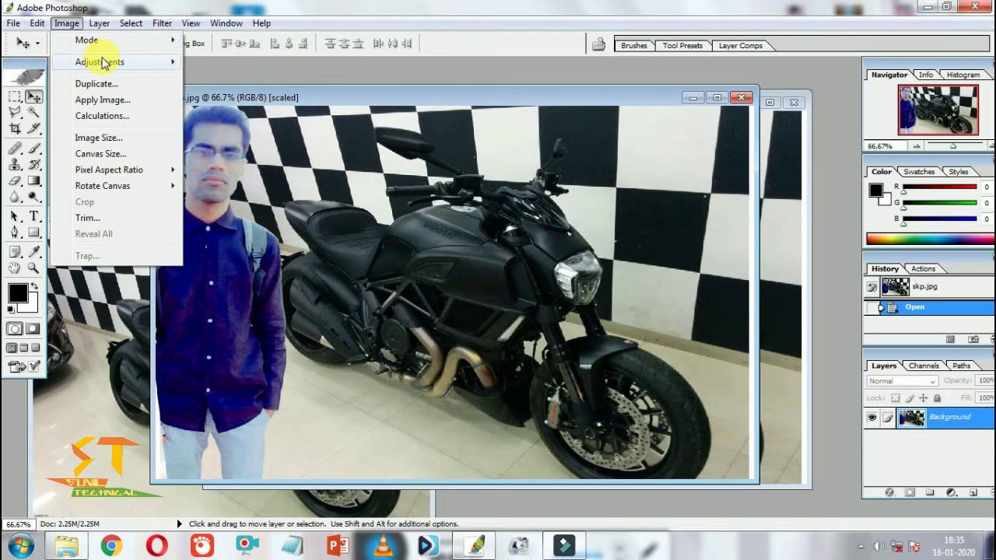
{"action": "mouse_move", "coordinate": [99, 62]}
{"action": "left_click", "coordinate": [248, 182]}
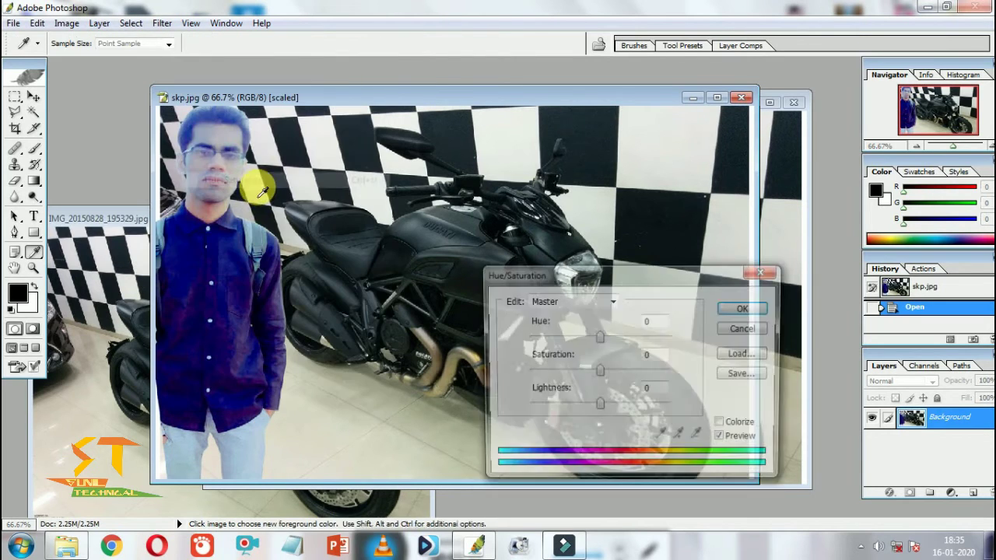
{"action": "mouse_move", "coordinate": [606, 348]}
{"action": "left_mouse_down"}
{"action": "mouse_move", "coordinate": [638, 348]}
{"action": "mouse_move", "coordinate": [594, 344]}
{"action": "mouse_move", "coordinate": [666, 347]}
{"action": "mouse_move", "coordinate": [614, 349]}
{"action": "mouse_move", "coordinate": [643, 378]}
{"action": "mouse_move", "coordinate": [614, 377]}
{"action": "left_mouse_up"}
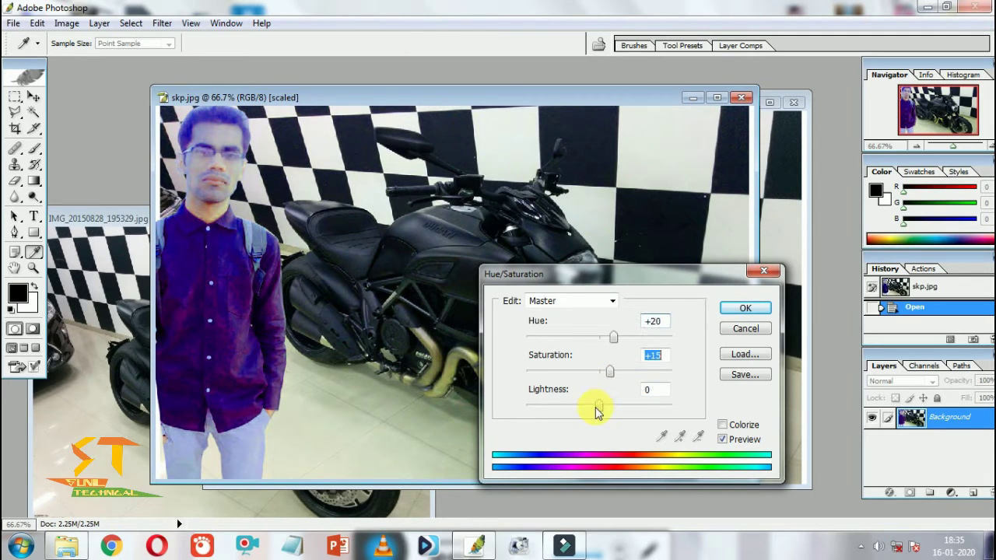
{"action": "left_click_drag", "start_coordinate": [596, 411], "coordinate": [598, 411]}
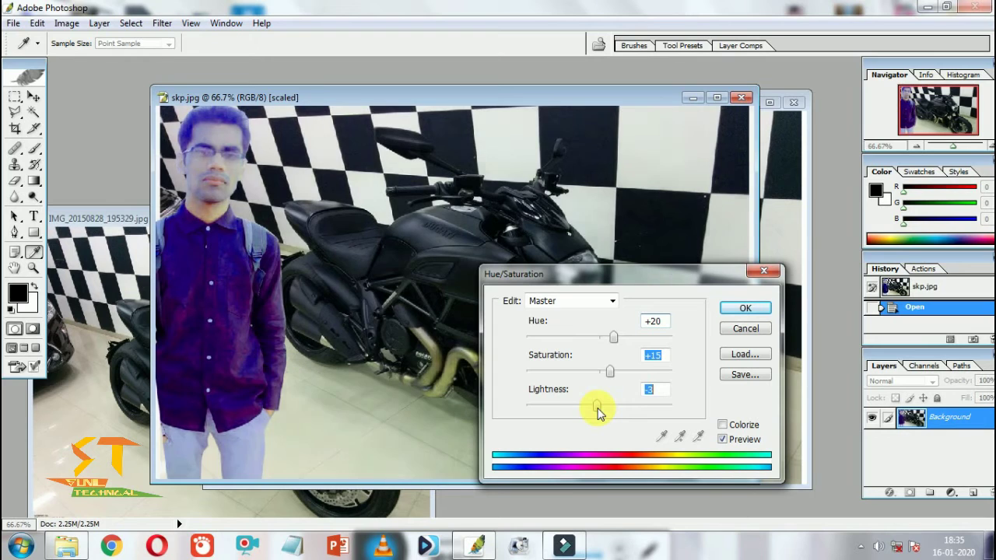
{"action": "left_click", "coordinate": [741, 309]}
Apply Brightness/Contrast with Brightness -13 and Contrast +9.
{"action": "left_click", "coordinate": [69, 23]}
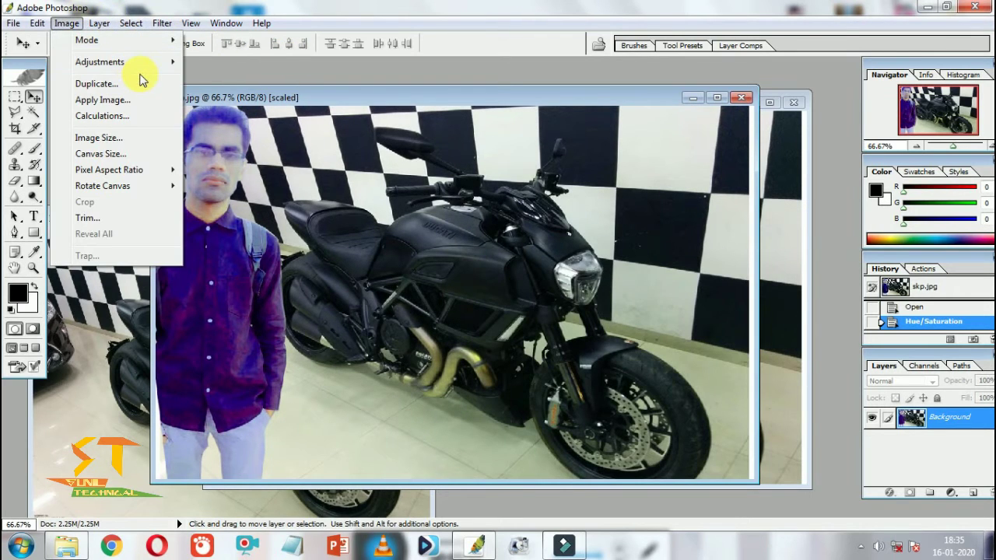
{"action": "mouse_move", "coordinate": [99, 62]}
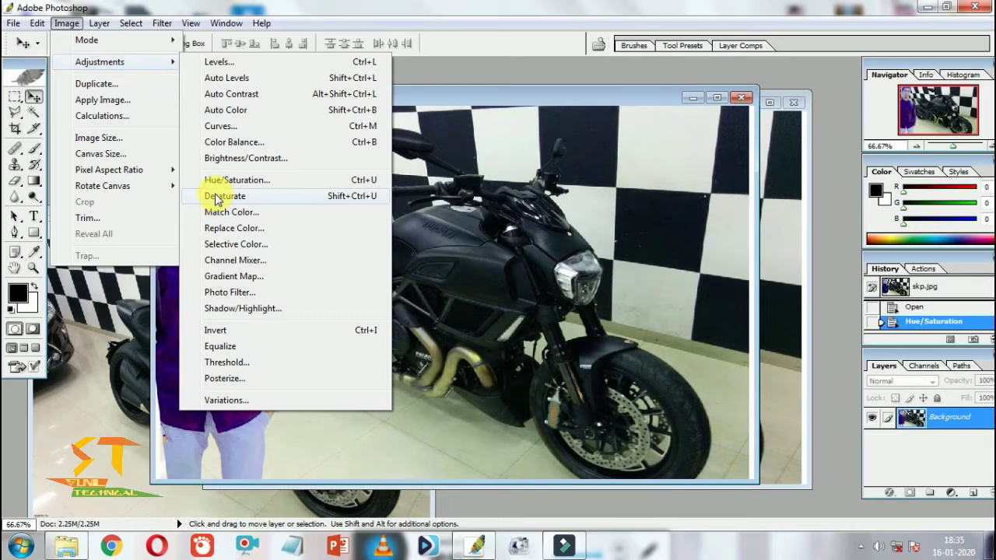
{"action": "left_click", "coordinate": [218, 159]}
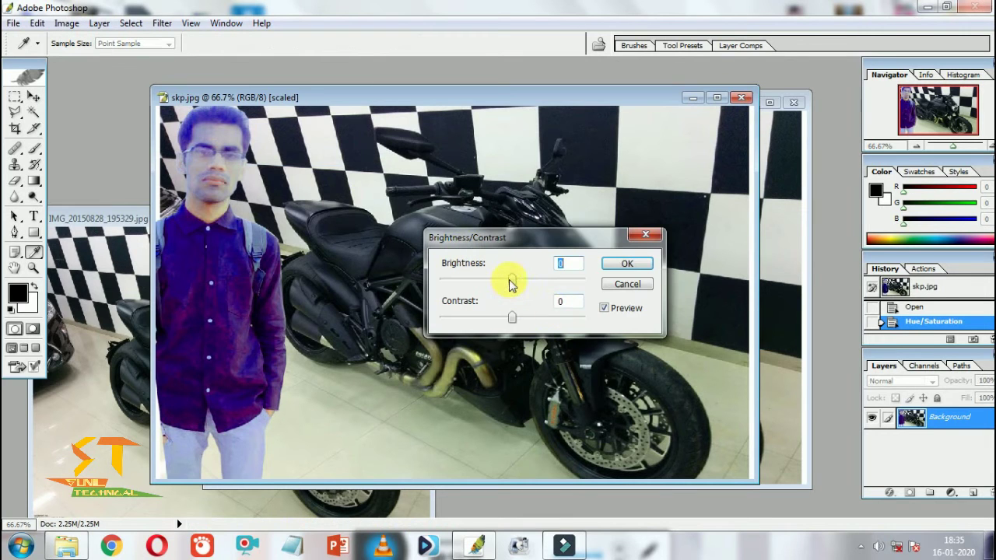
{"action": "mouse_move", "coordinate": [520, 286]}
{"action": "left_mouse_down"}
{"action": "mouse_move", "coordinate": [492, 286]}
{"action": "mouse_move", "coordinate": [504, 286]}
{"action": "left_mouse_up"}
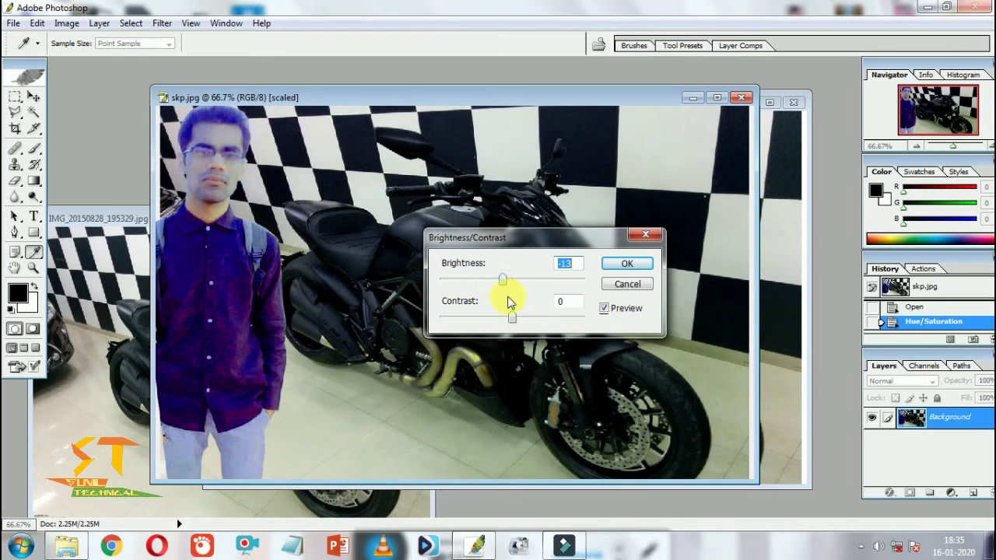
{"action": "left_click_drag", "start_coordinate": [513, 317], "coordinate": [519, 319]}
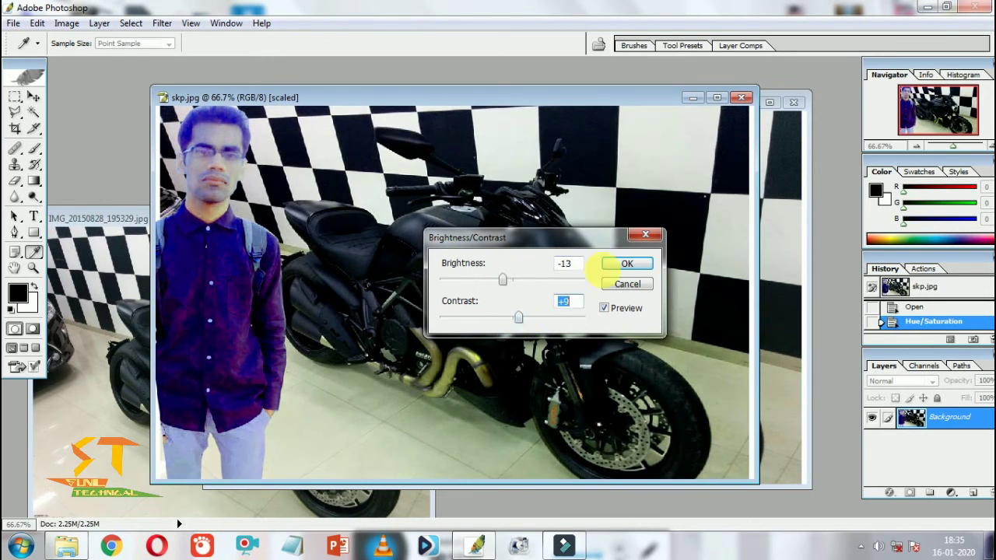
{"action": "left_click", "coordinate": [622, 266]}
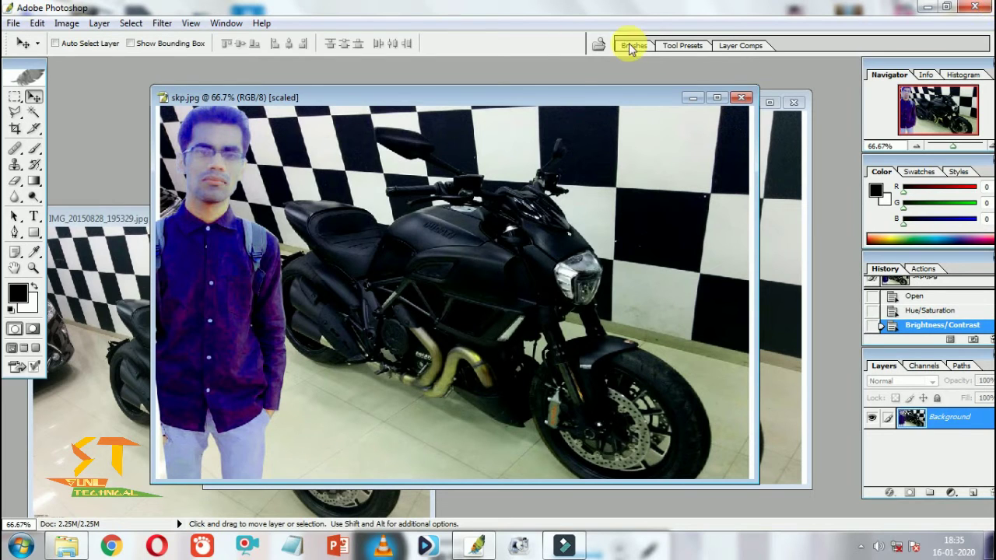
Add a 'Shubham Technical' text caption at 36 pt on the top-right wall.
{"action": "left_click_drag", "start_coordinate": [553, 91], "coordinate": [567, 89]}
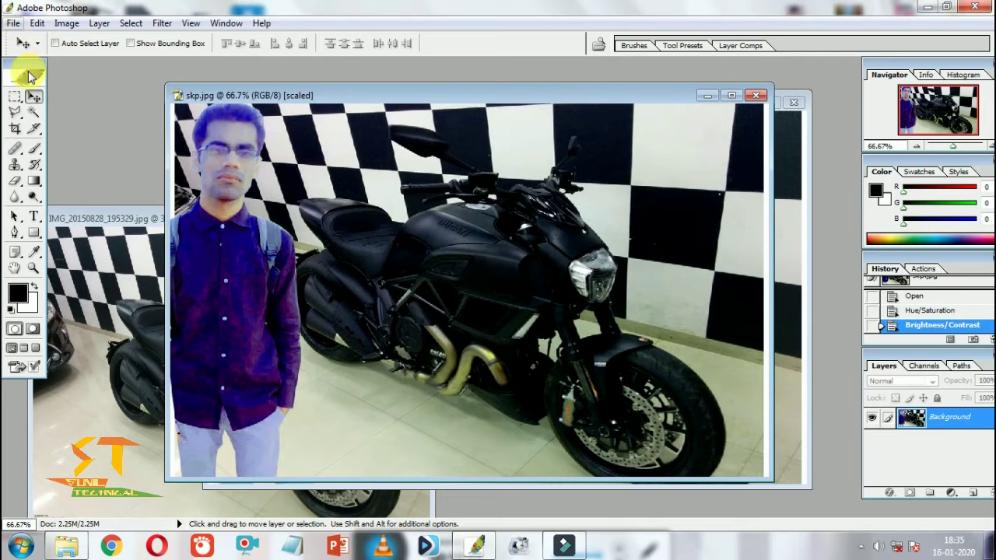
{"action": "left_click", "coordinate": [33, 216]}
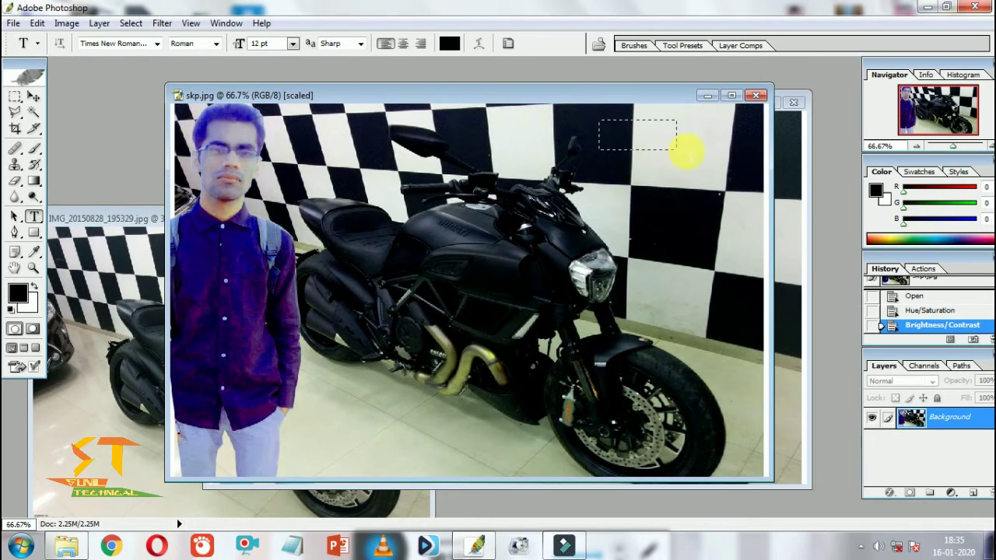
{"action": "left_click_drag", "start_coordinate": [687, 151], "coordinate": [748, 155]}
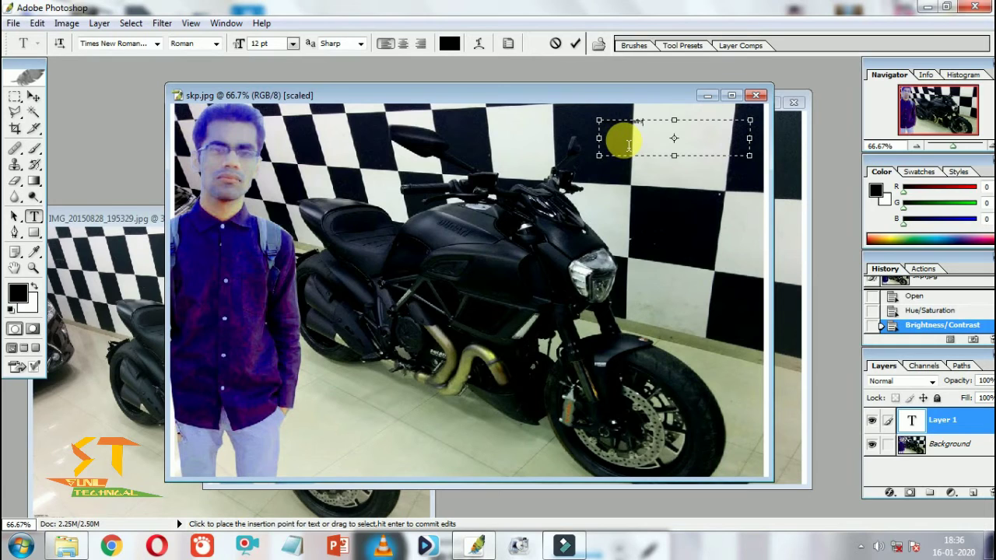
{"action": "key", "text": "ctrl+a"}
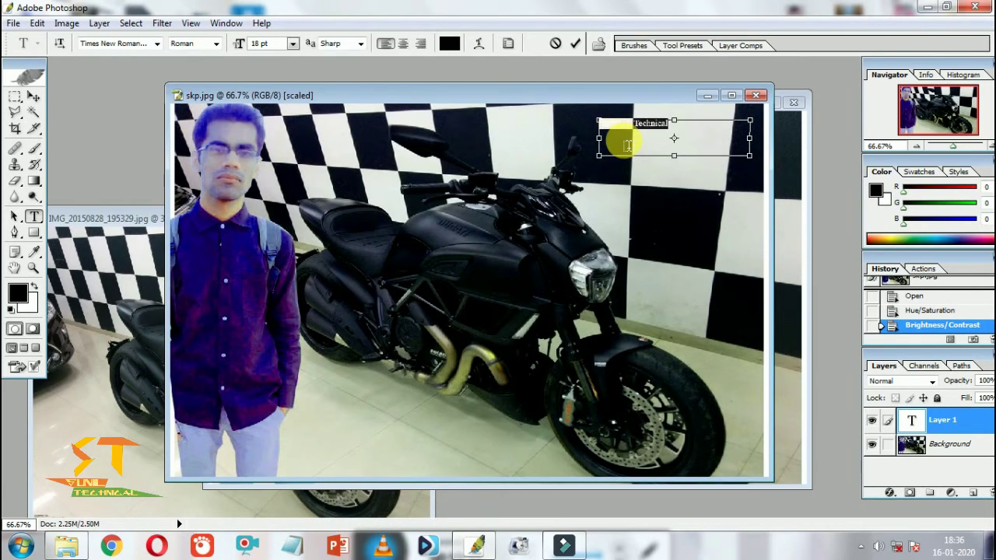
{"action": "key", "text": "ctrl+shift+period"}
{"action": "key", "text": "ctrl+shift+period"}
{"action": "key", "text": "ctrl+shift+period"}
{"action": "key", "text": "ctrl+shift+period"}
{"action": "key", "text": "ctrl+shift+period"}
{"action": "key", "text": "ctrl+shift+period"}
{"action": "key", "text": "ctrl+shift+period"}
{"action": "key", "text": "ctrl+shift+period"}
{"action": "key", "text": "ctrl+shift+period"}
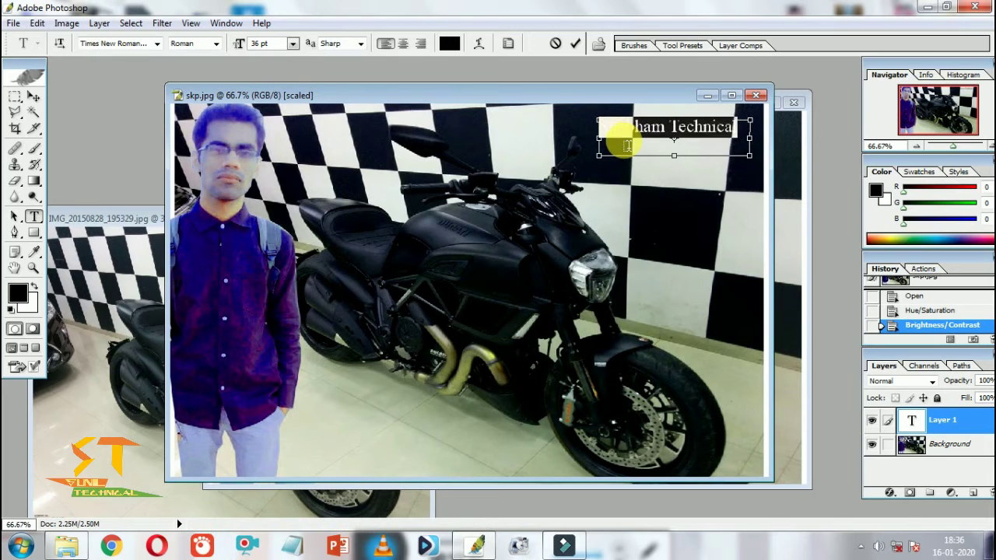
{"action": "key", "text": "ctrl+shift+period"}
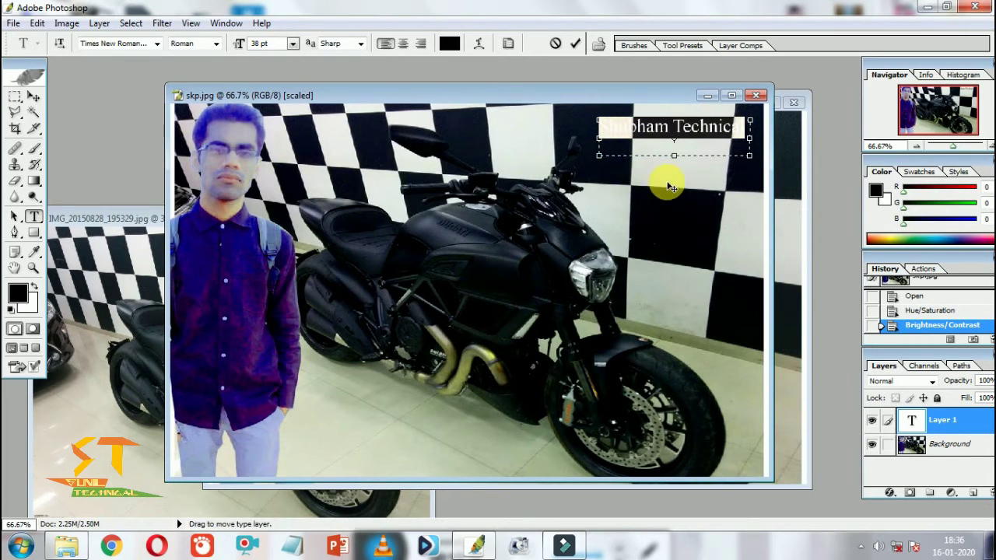
{"action": "left_click", "coordinate": [34, 94]}
Reposition the caption and break it onto two lines.
{"action": "mouse_move", "coordinate": [692, 137]}
{"action": "left_mouse_down"}
{"action": "mouse_move", "coordinate": [363, 231]}
{"action": "mouse_move", "coordinate": [680, 138]}
{"action": "left_mouse_up"}
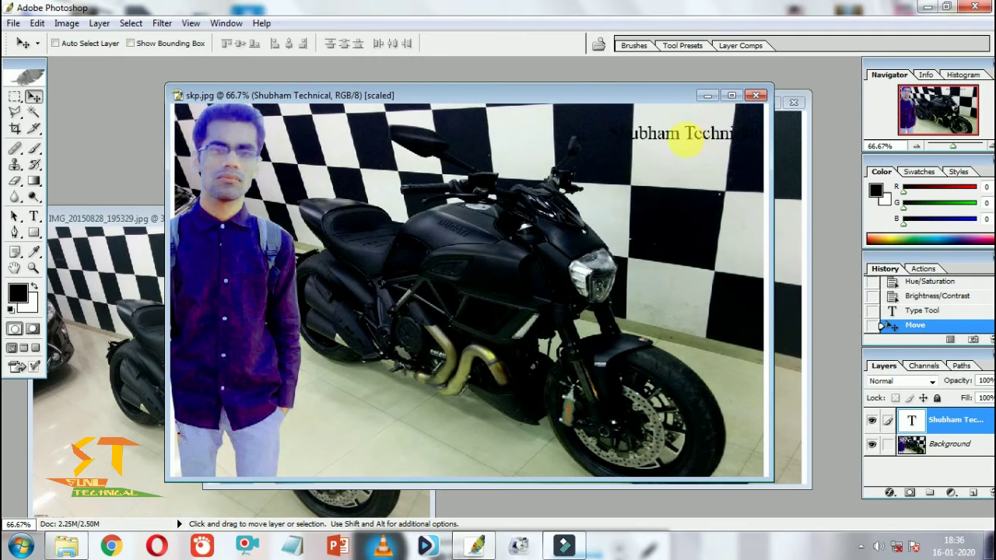
{"action": "mouse_move", "coordinate": [679, 138]}
{"action": "left_mouse_down"}
{"action": "mouse_move", "coordinate": [700, 145]}
{"action": "mouse_move", "coordinate": [578, 134]}
{"action": "mouse_move", "coordinate": [717, 134]}
{"action": "left_mouse_up"}
{"action": "key", "text": "ctrl+t"}
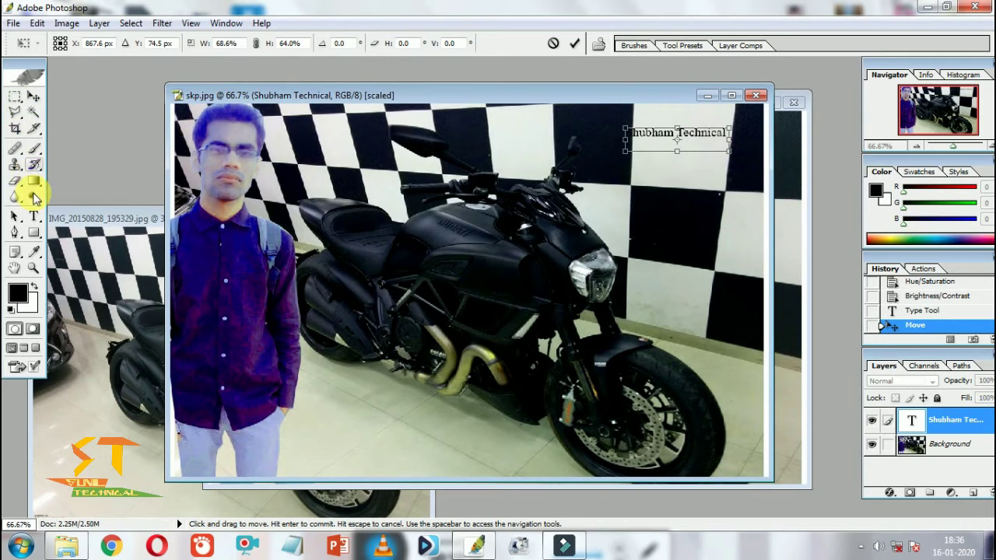
{"action": "left_click", "coordinate": [34, 217]}
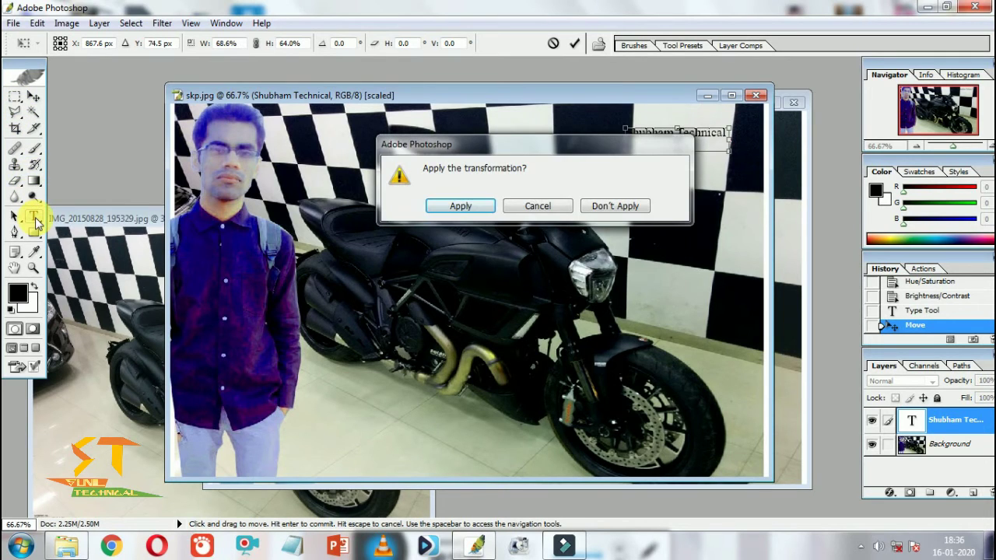
{"action": "left_click", "coordinate": [460, 206]}
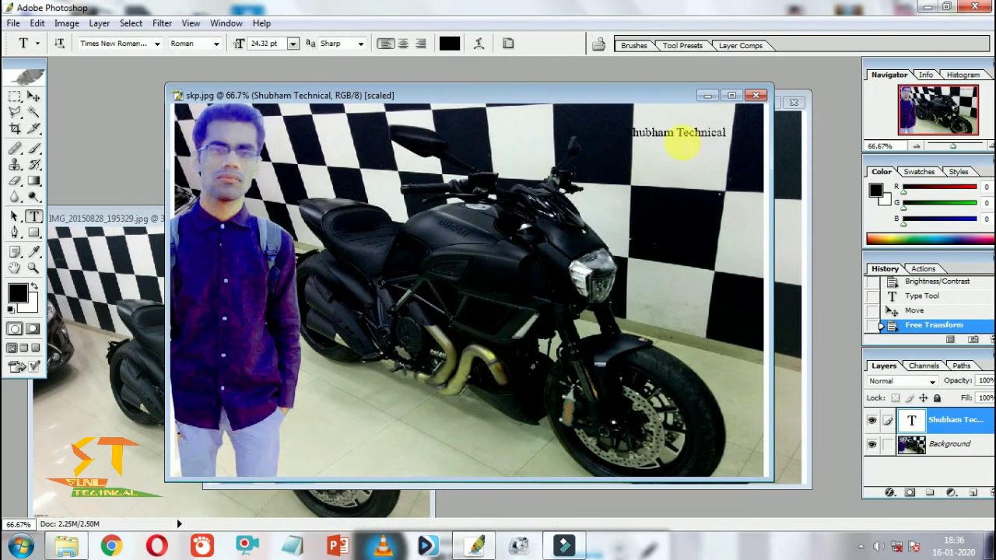
{"action": "left_click", "coordinate": [679, 141]}
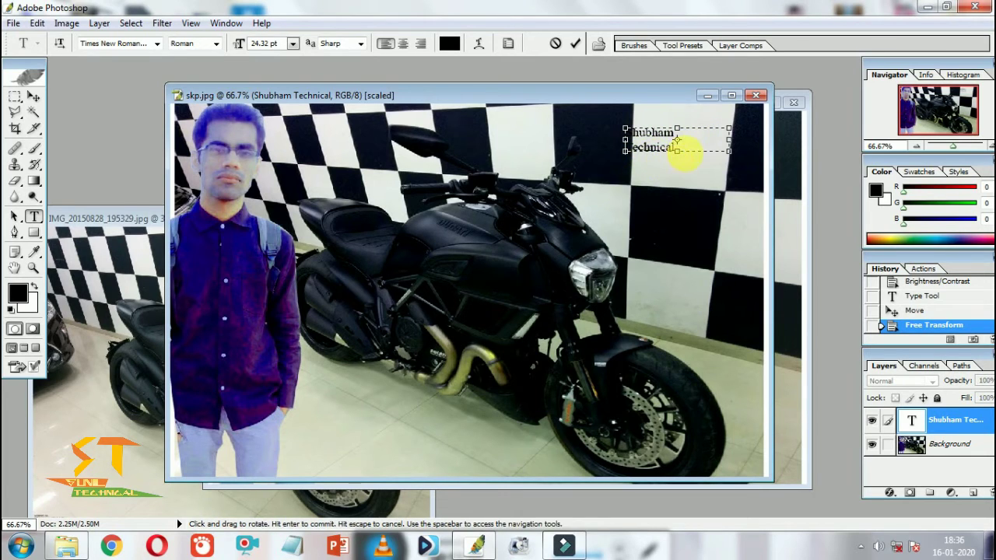
{"action": "left_click", "coordinate": [31, 97]}
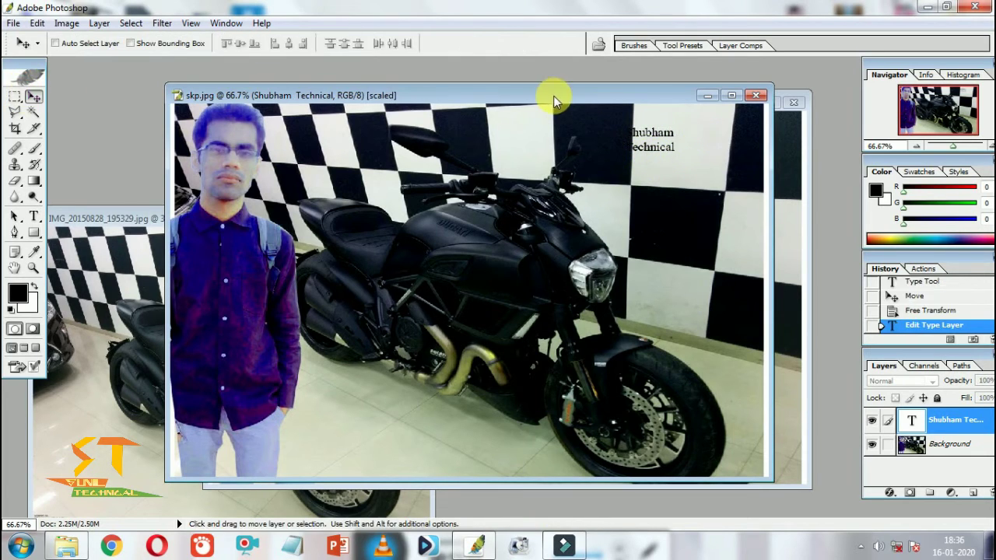
Move the two-line caption right and enlarge it with Free Transform.
{"action": "left_click_drag", "start_coordinate": [674, 129], "coordinate": [701, 128]}
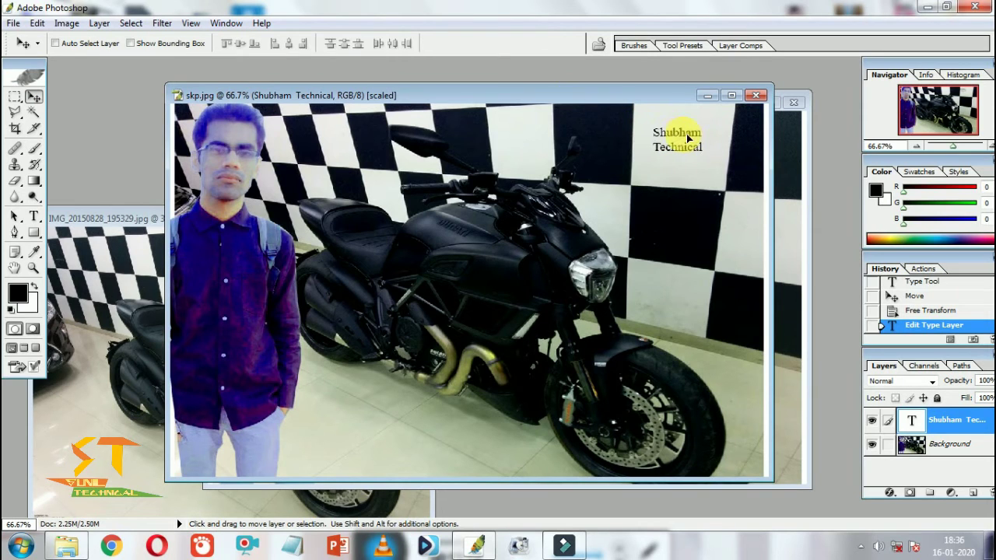
{"action": "key", "text": "ctrl+t"}
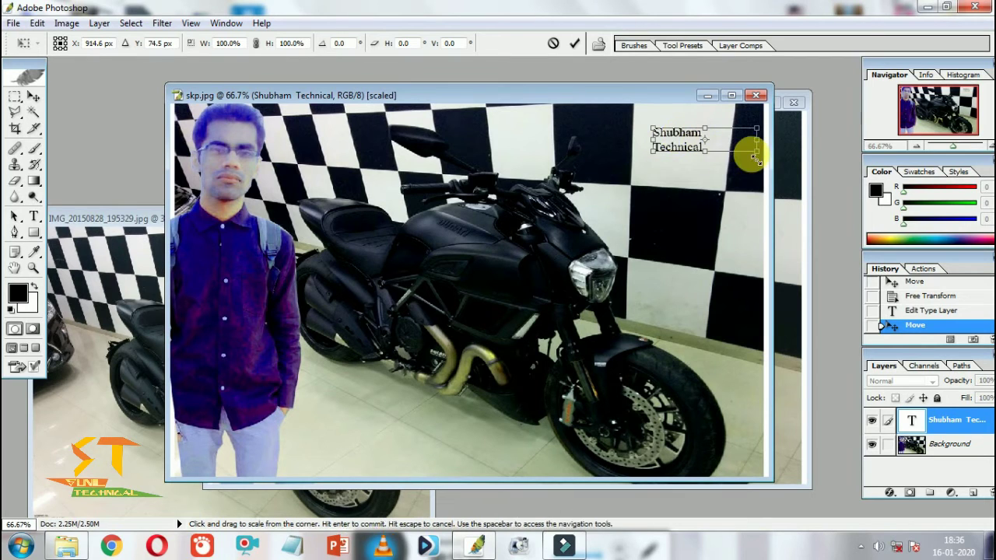
{"action": "left_click_drag", "start_coordinate": [754, 158], "coordinate": [774, 162]}
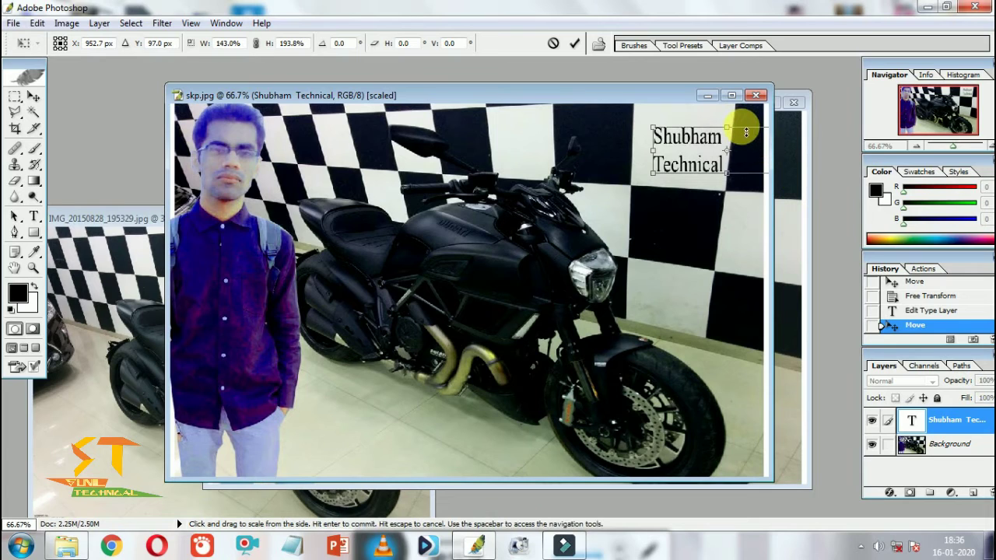
{"action": "left_click_drag", "start_coordinate": [746, 132], "coordinate": [681, 150]}
{"action": "key", "text": "Return"}
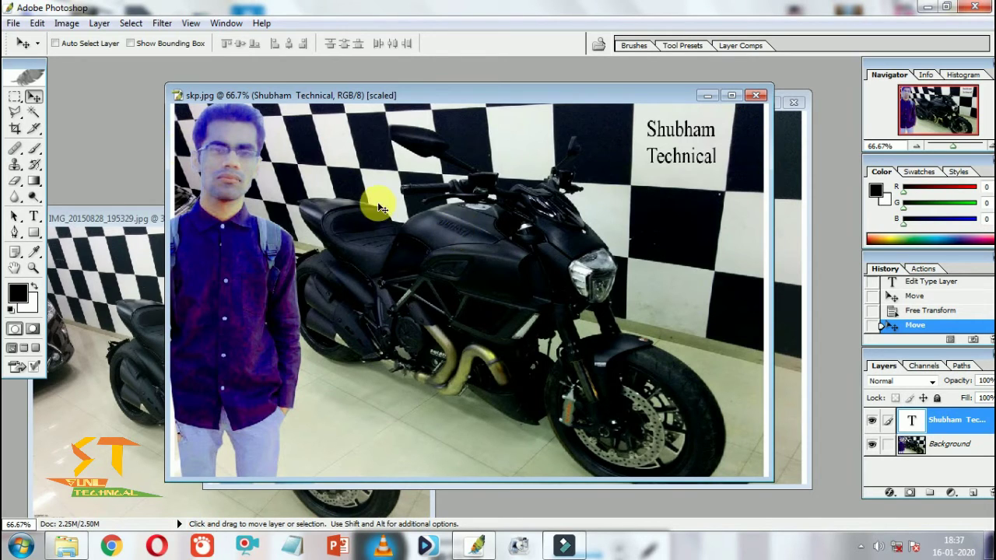
{"action": "left_click", "coordinate": [66, 23]}
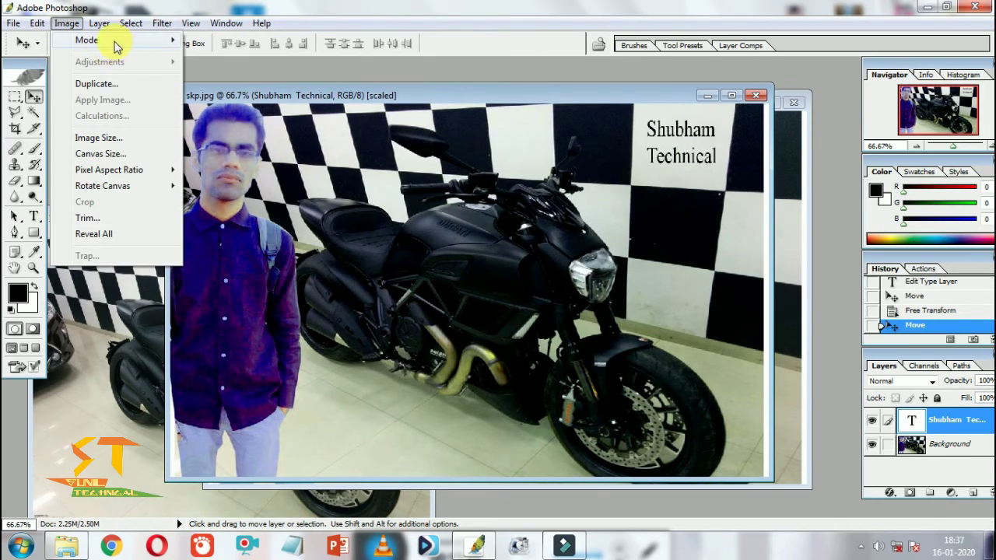
{"action": "left_click", "coordinate": [452, 195]}
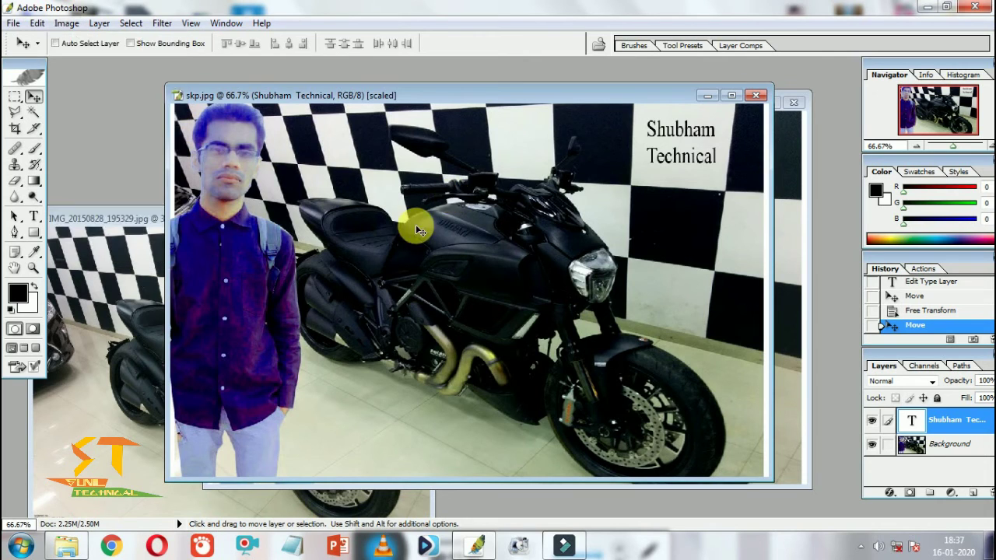
{"action": "right_click", "coordinate": [232, 252]}
{"action": "right_click", "coordinate": [233, 238]}
{"action": "left_click", "coordinate": [233, 239]}
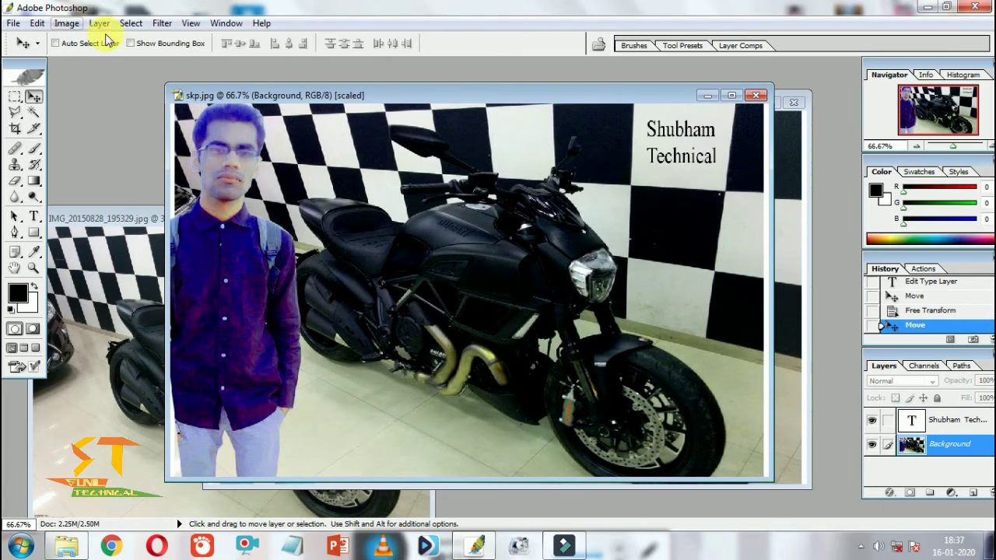
{"action": "left_click", "coordinate": [66, 23]}
{"action": "left_click", "coordinate": [125, 66]}
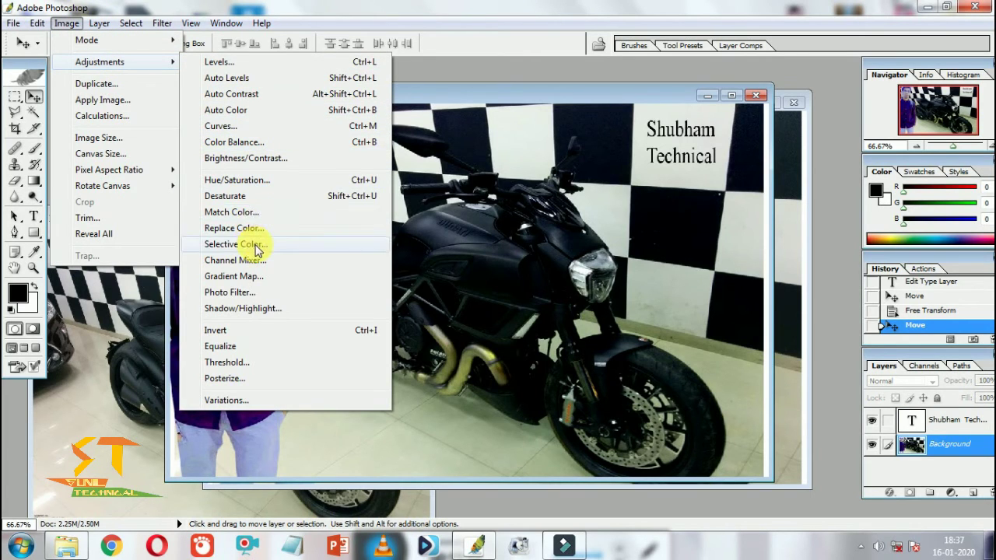
{"action": "left_click", "coordinate": [234, 212]}
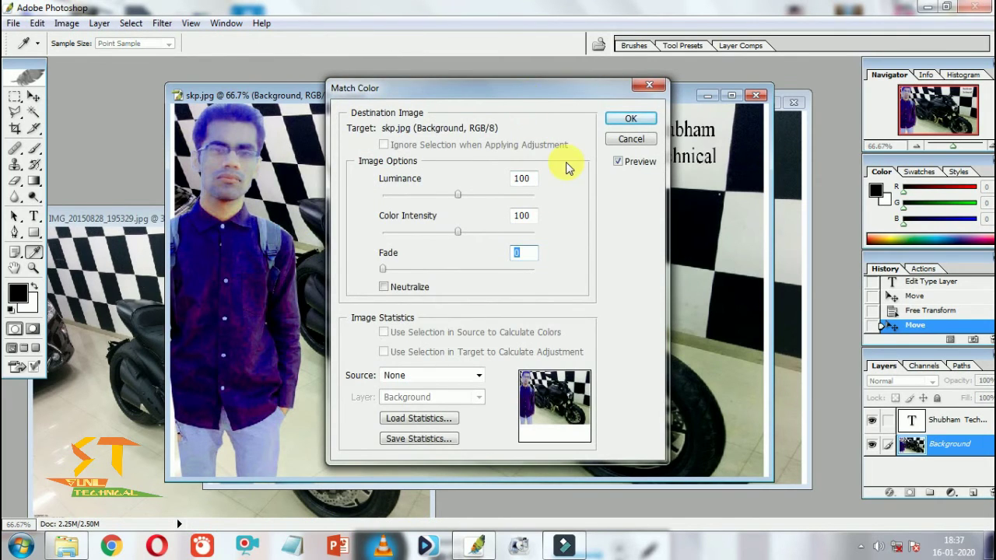
{"action": "left_click_drag", "start_coordinate": [498, 88], "coordinate": [562, 187]}
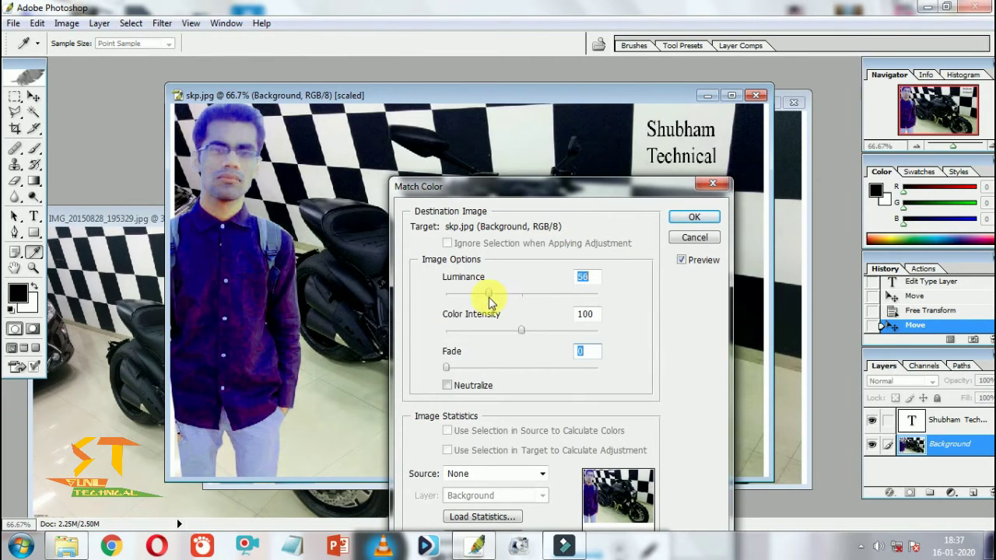
{"action": "left_click_drag", "start_coordinate": [489, 294], "coordinate": [540, 294]}
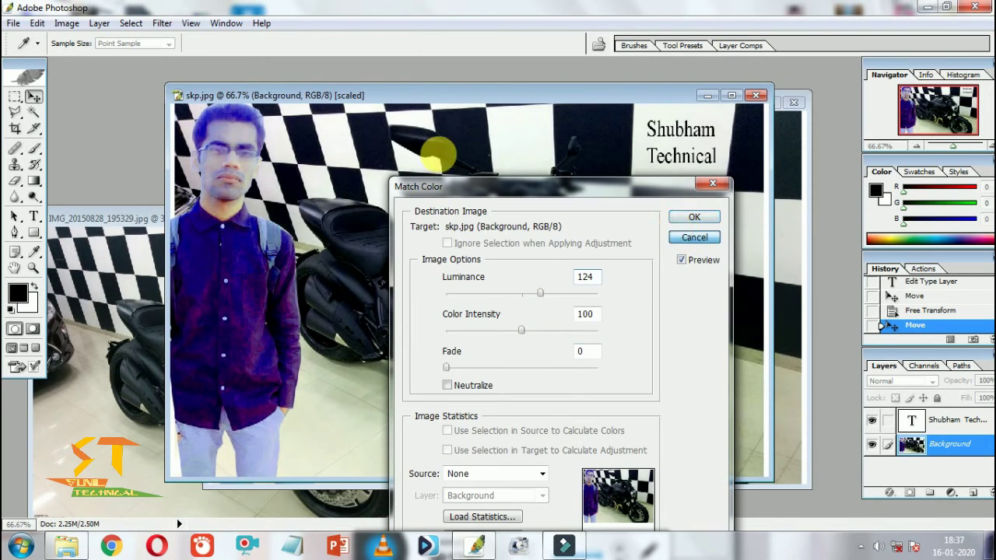
{"action": "key", "text": "Escape"}
{"action": "left_click", "coordinate": [67, 23]}
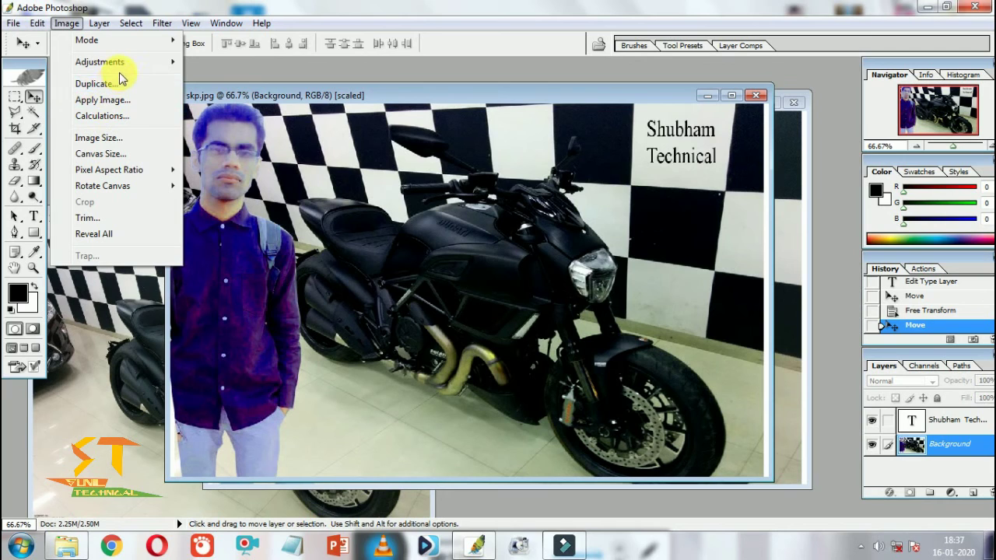
{"action": "mouse_move", "coordinate": [99, 61]}
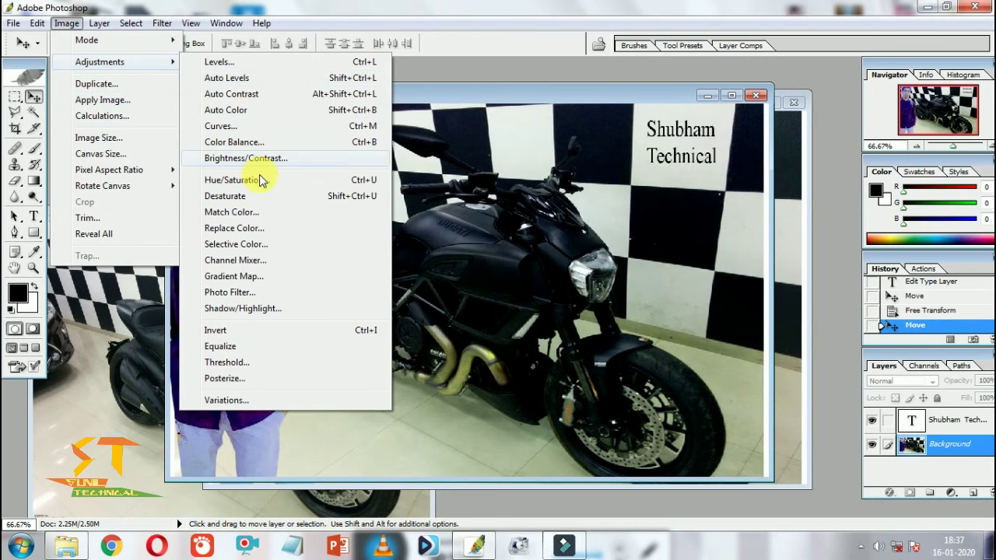
{"action": "left_click", "coordinate": [265, 196]}
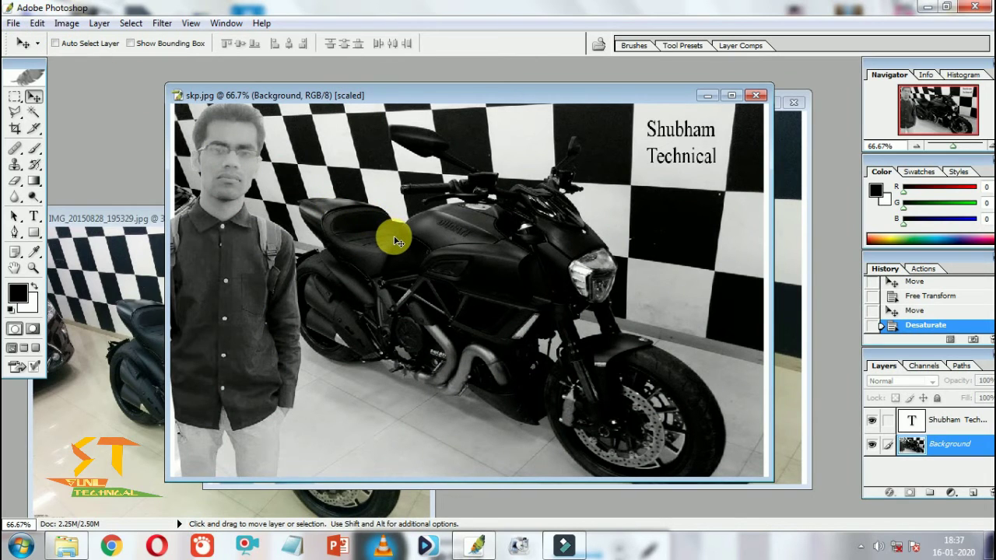
{"action": "key", "text": "ctrl+z"}
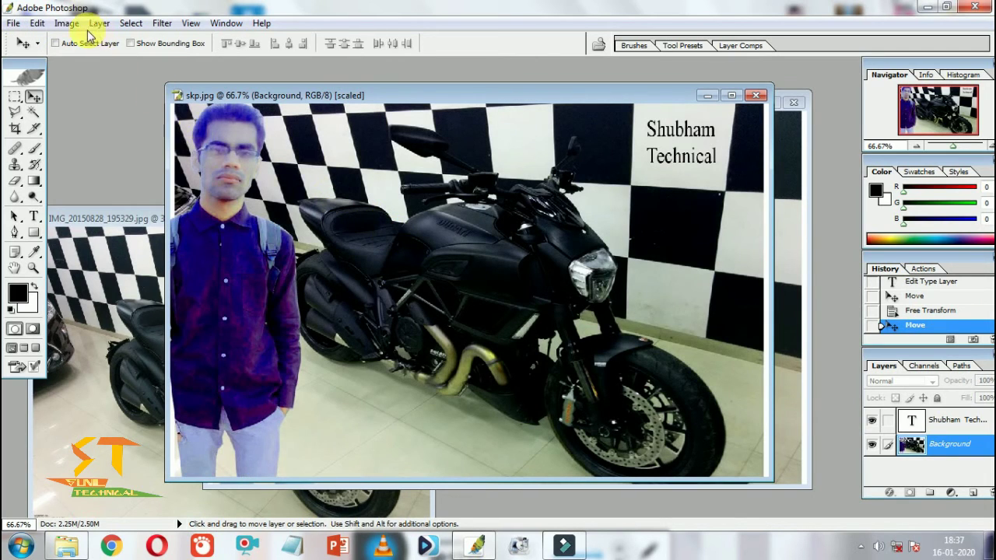
Preview a Gradient Map adjustment on the photo, then cancel it.
{"action": "left_click", "coordinate": [92, 23]}
{"action": "left_click", "coordinate": [78, 25]}
{"action": "mouse_move", "coordinate": [99, 61]}
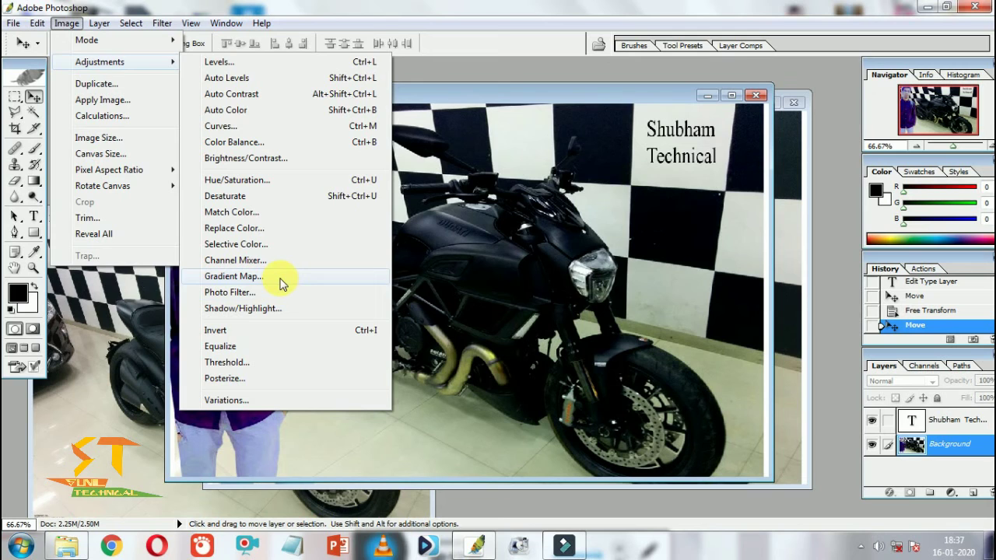
{"action": "left_click", "coordinate": [234, 276]}
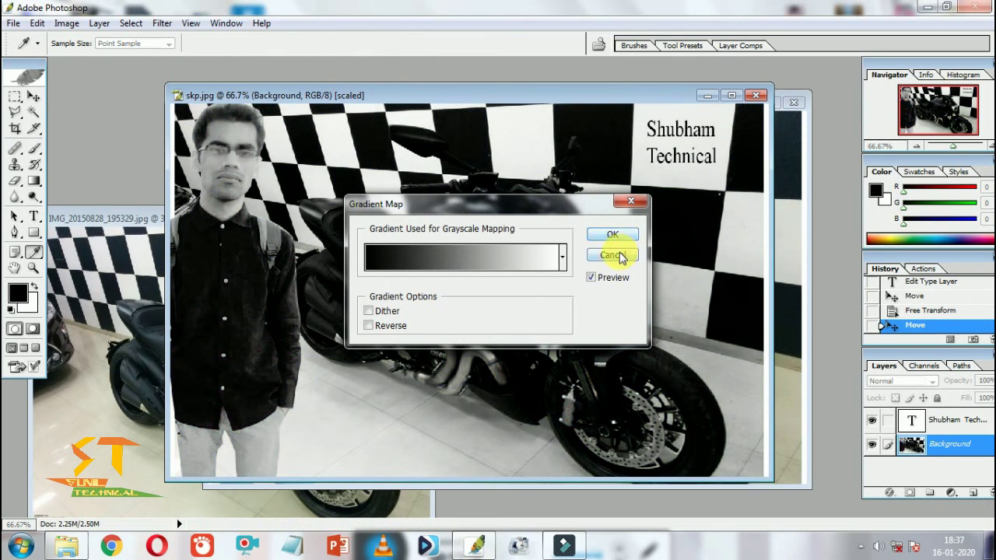
{"action": "left_click", "coordinate": [620, 256]}
Apply a Warming Filter (85) Photo Filter at a low 22% density.
{"action": "left_click", "coordinate": [66, 22]}
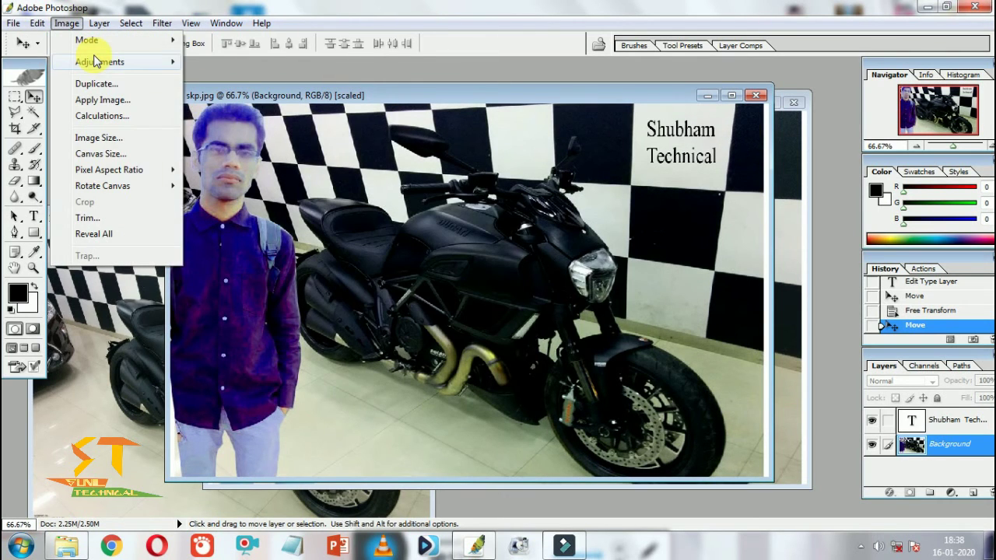
{"action": "left_click", "coordinate": [95, 62]}
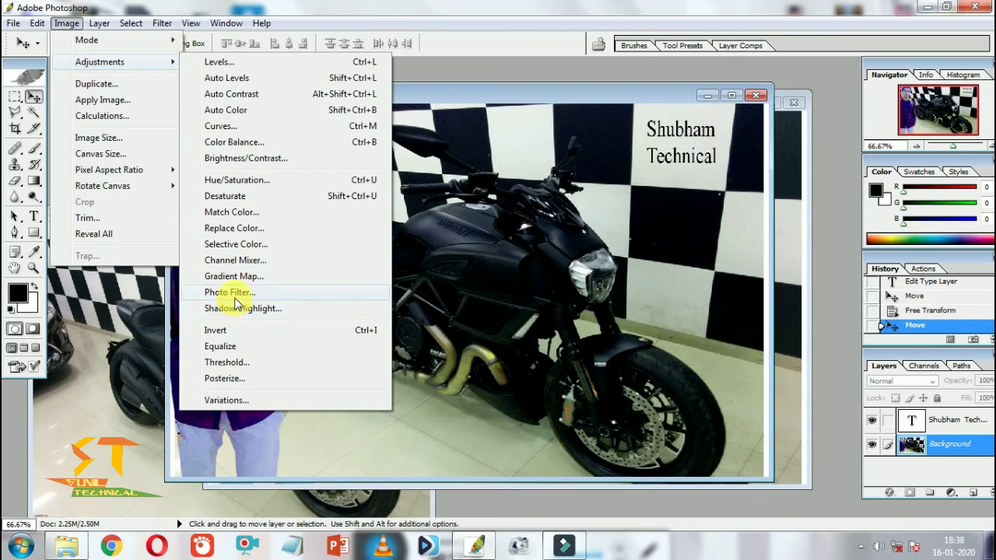
{"action": "left_click", "coordinate": [235, 296]}
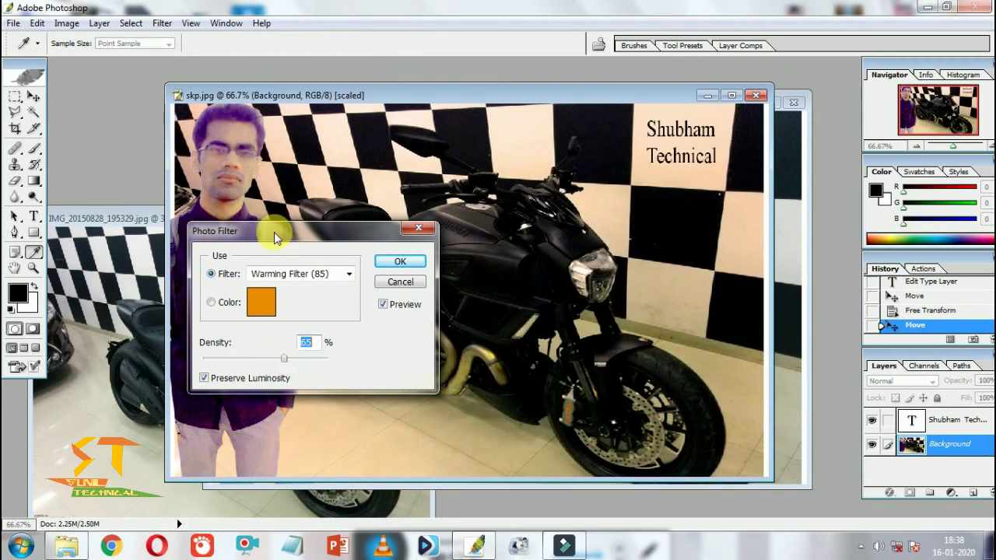
{"action": "left_click_drag", "start_coordinate": [274, 231], "coordinate": [810, 226]}
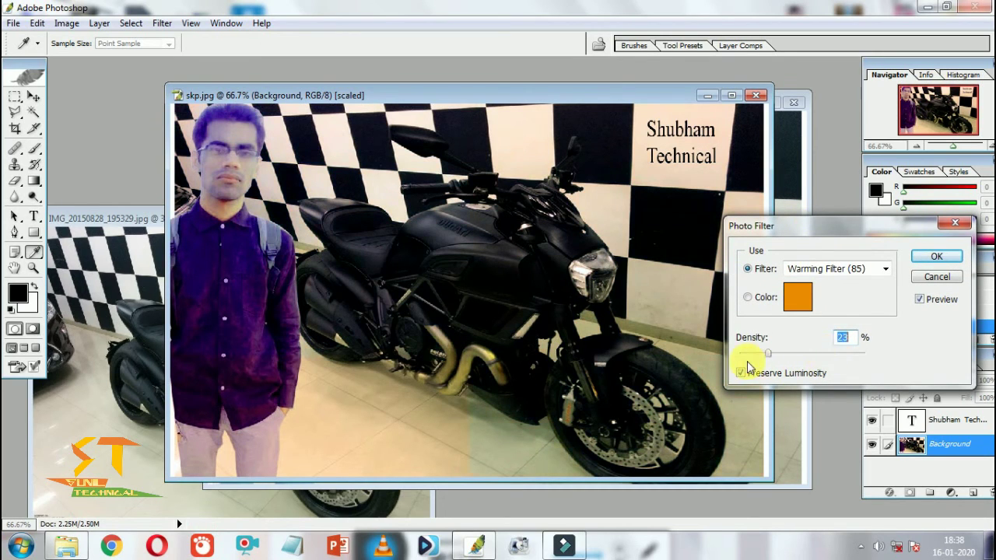
{"action": "left_click_drag", "start_coordinate": [791, 354], "coordinate": [762, 354]}
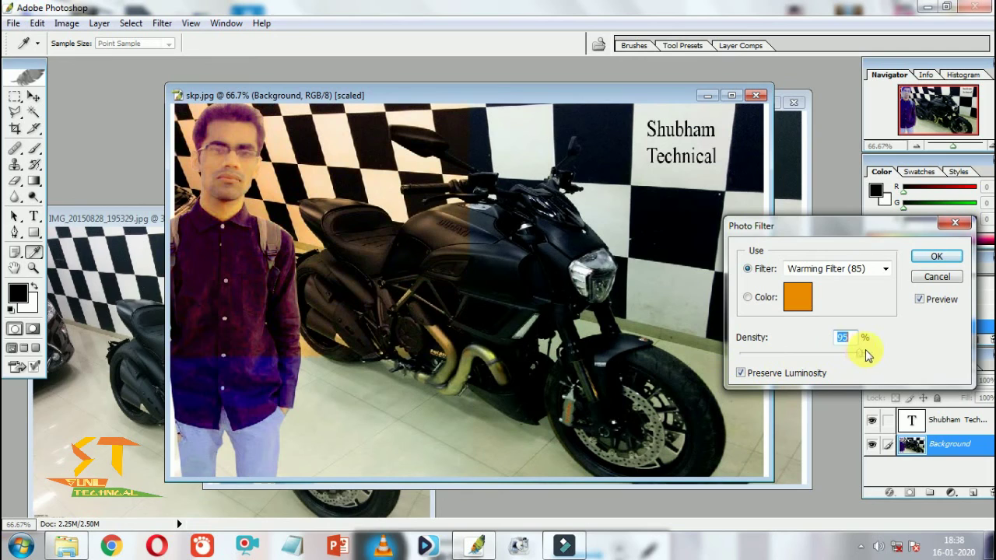
{"action": "mouse_move", "coordinate": [830, 355]}
{"action": "left_mouse_down"}
{"action": "mouse_move", "coordinate": [756, 355]}
{"action": "mouse_move", "coordinate": [739, 370]}
{"action": "left_mouse_up"}
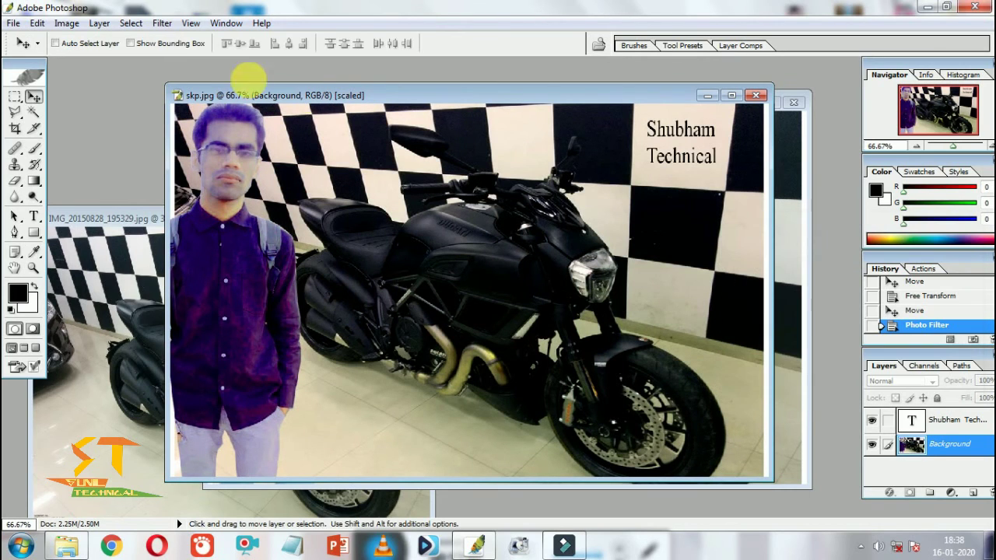
{"action": "left_click", "coordinate": [936, 257]}
{"action": "left_click", "coordinate": [67, 23]}
{"action": "mouse_move", "coordinate": [99, 61]}
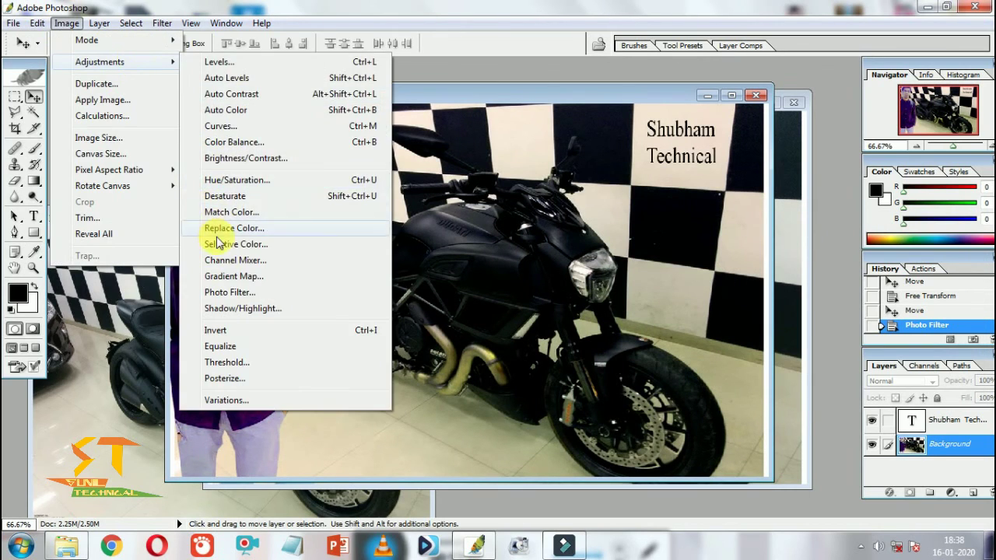
{"action": "left_click", "coordinate": [259, 310]}
{"action": "left_click_drag", "start_coordinate": [277, 320], "coordinate": [260, 322]}
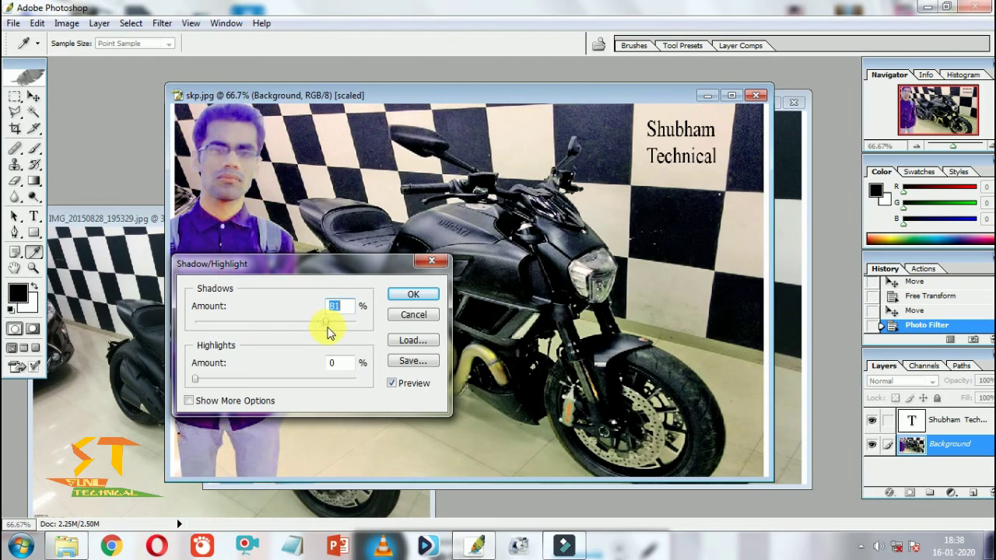
{"action": "left_click_drag", "start_coordinate": [309, 332], "coordinate": [278, 331]}
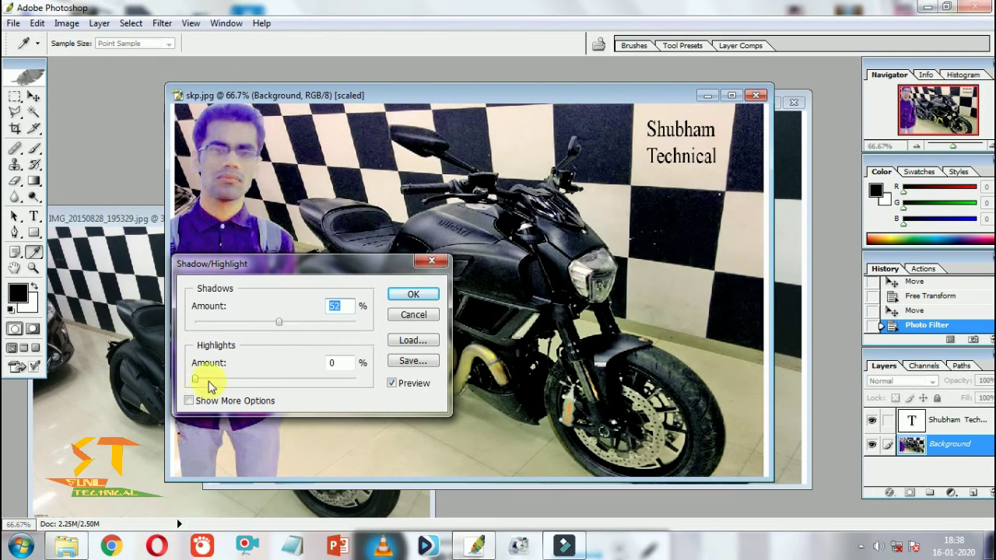
{"action": "left_click_drag", "start_coordinate": [233, 381], "coordinate": [340, 378]}
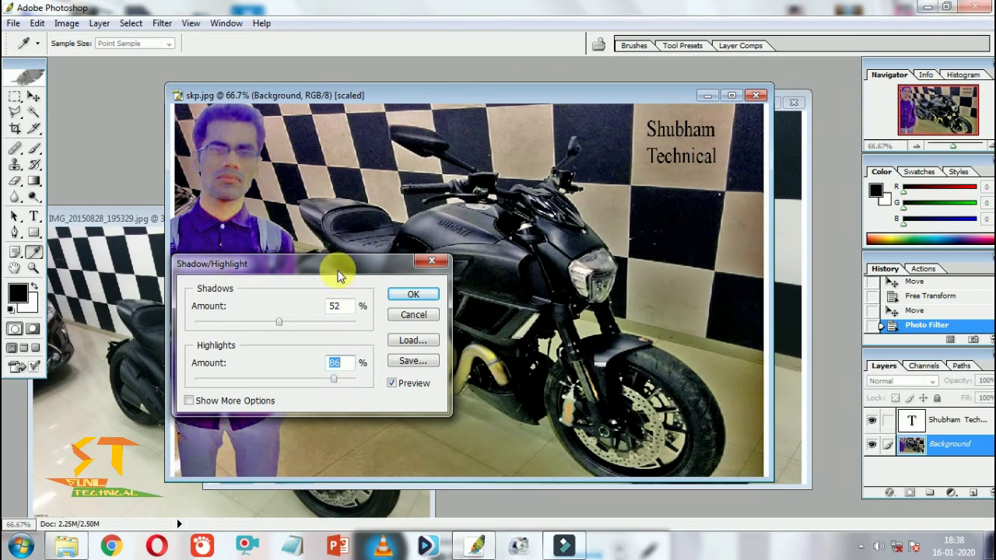
{"action": "left_click_drag", "start_coordinate": [334, 265], "coordinate": [598, 279]}
{"action": "left_click", "coordinate": [677, 307]}
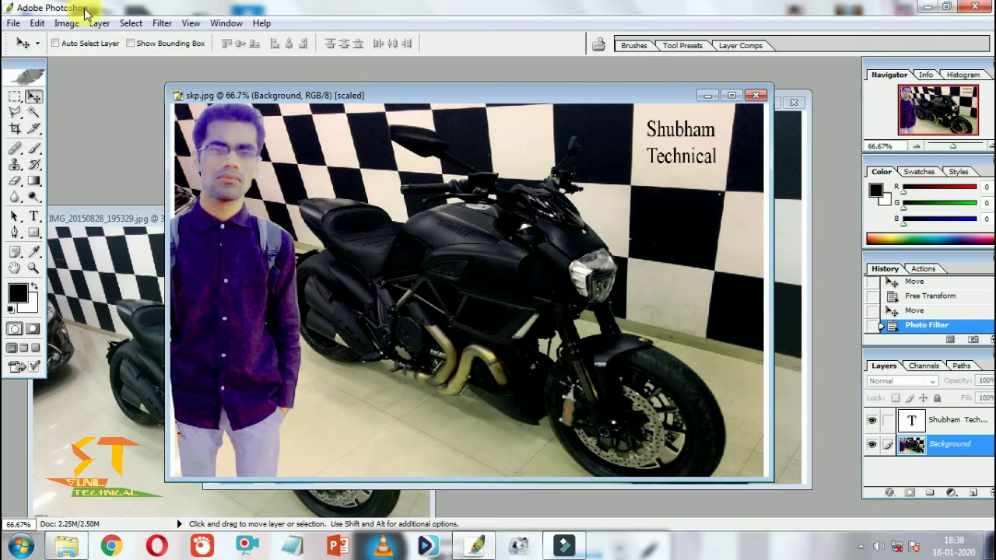
{"action": "left_click", "coordinate": [65, 25]}
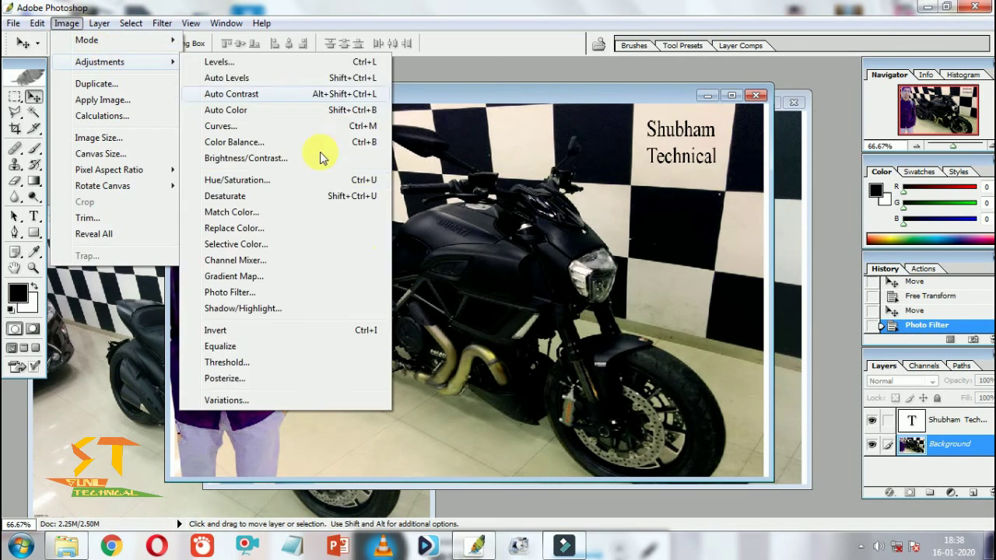
{"action": "mouse_move", "coordinate": [99, 61]}
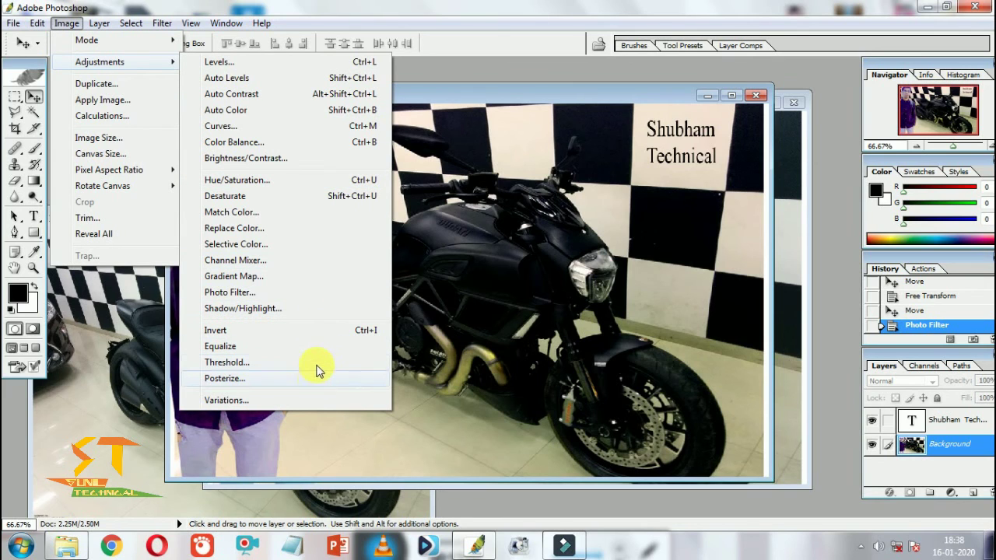
{"action": "left_click", "coordinate": [263, 331]}
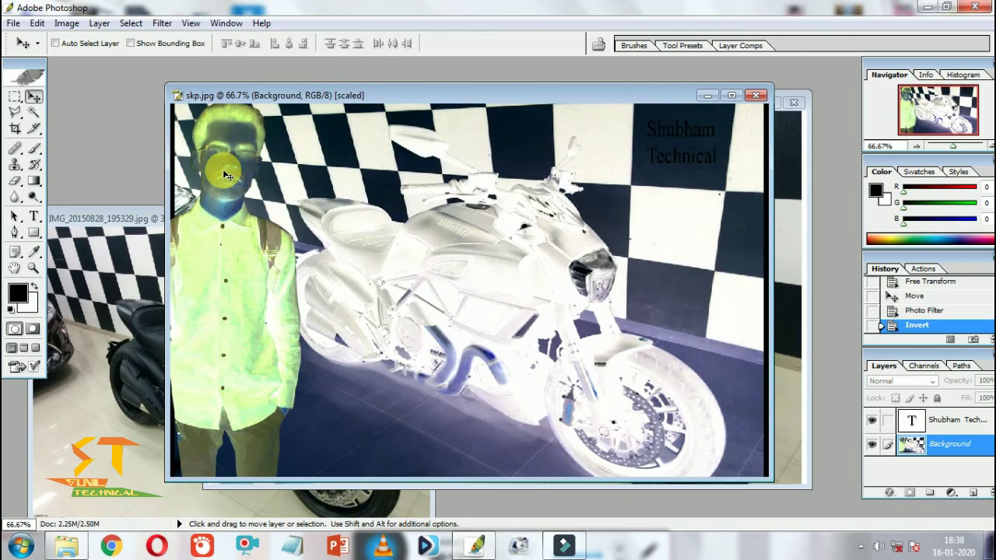
{"action": "key", "text": "ctrl+z"}
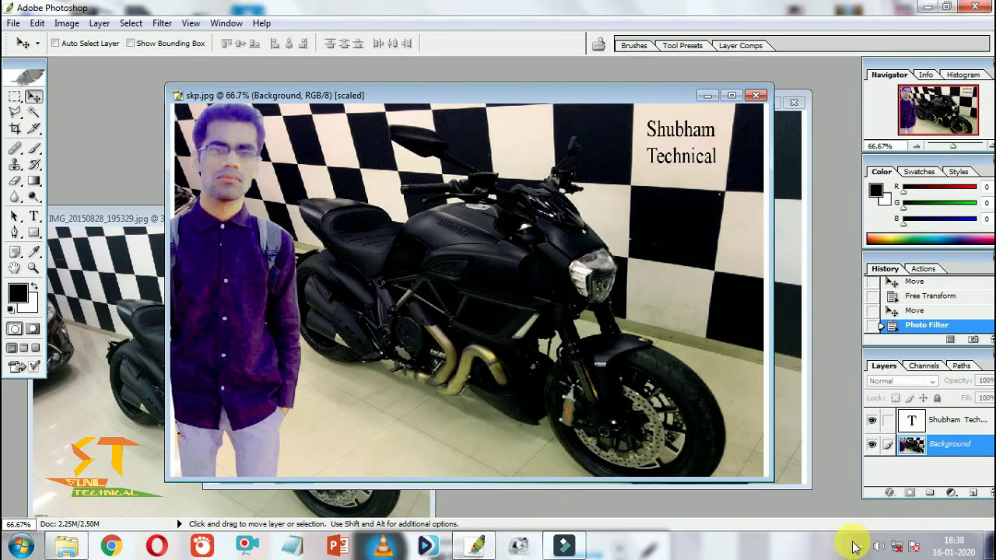
Save the image as JPEG skp.jpg on the Desktop, replacing the existing file.
{"action": "left_click", "coordinate": [14, 22]}
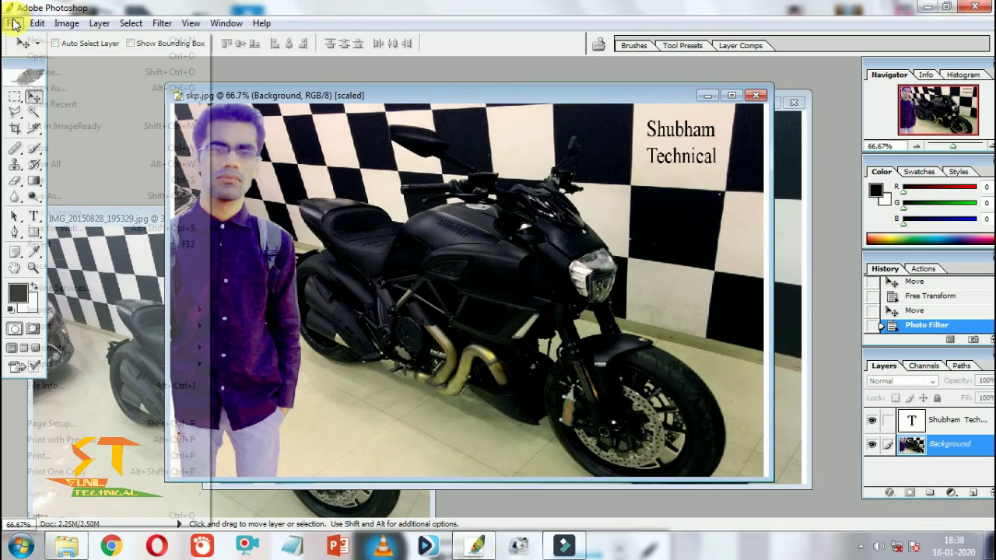
{"action": "left_click", "coordinate": [69, 181]}
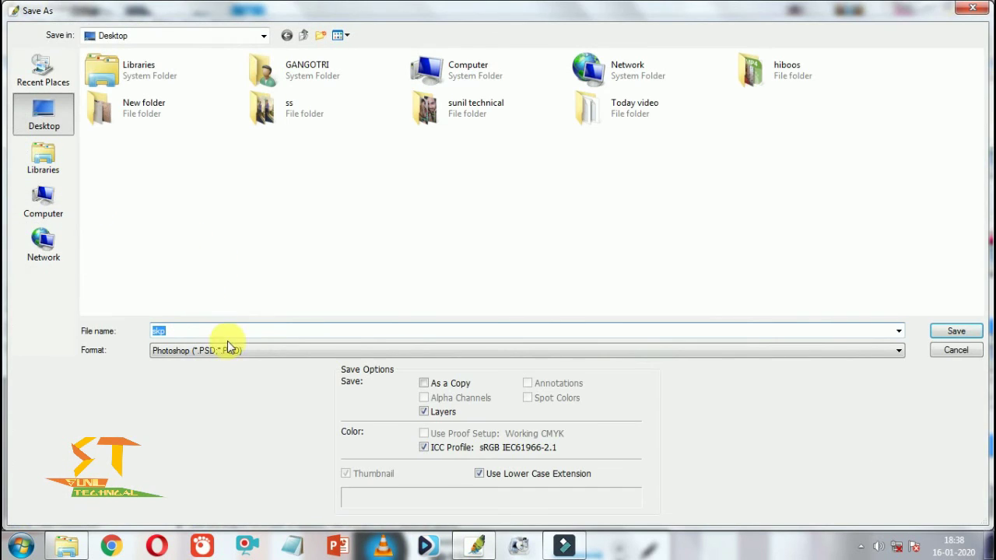
{"action": "left_click", "coordinate": [239, 354]}
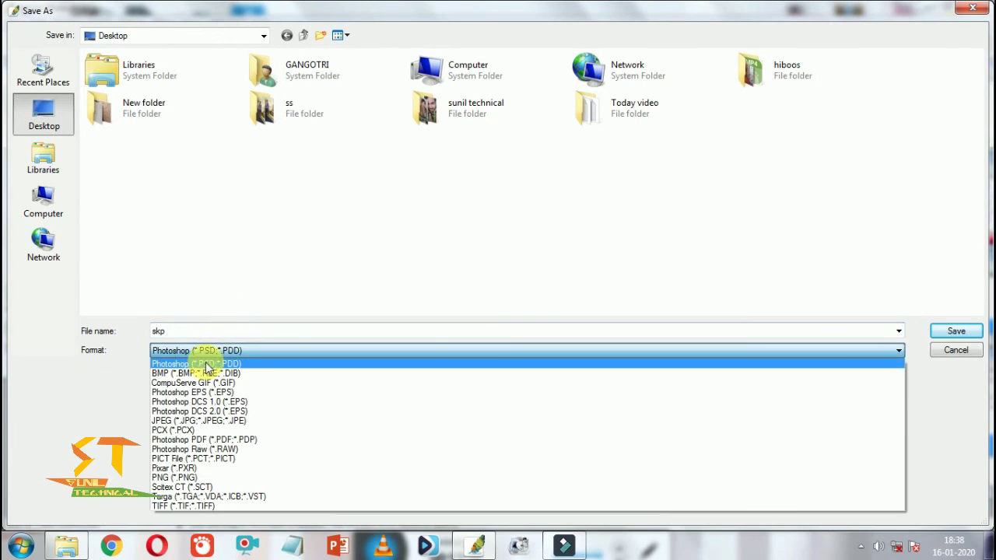
{"action": "left_click", "coordinate": [187, 421]}
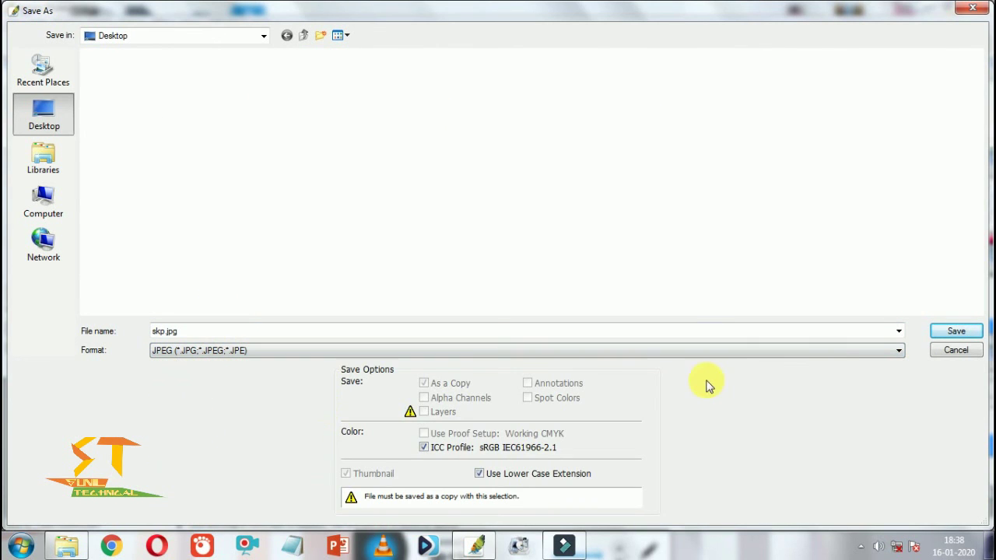
{"action": "left_click", "coordinate": [943, 331]}
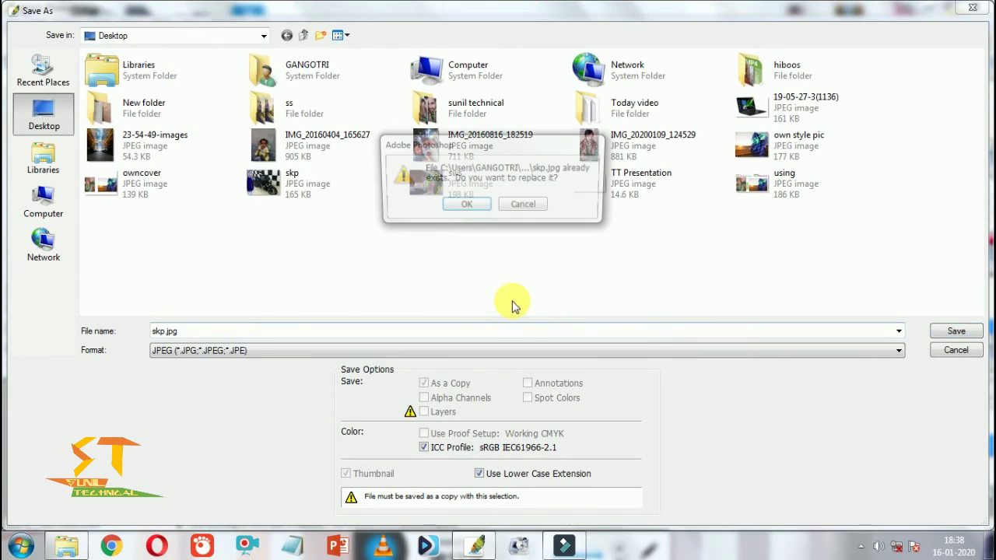
{"action": "left_click", "coordinate": [462, 208]}
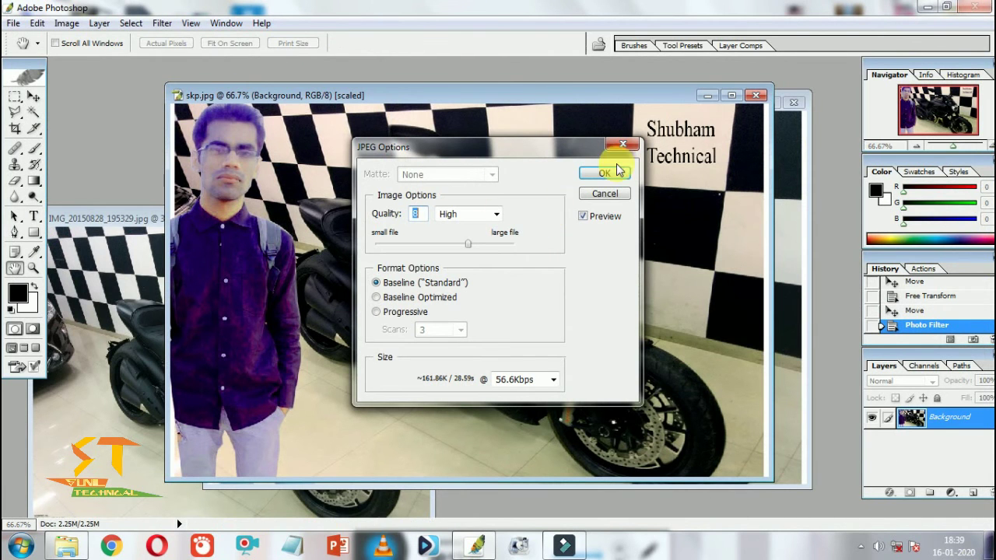
{"action": "left_click", "coordinate": [617, 176]}
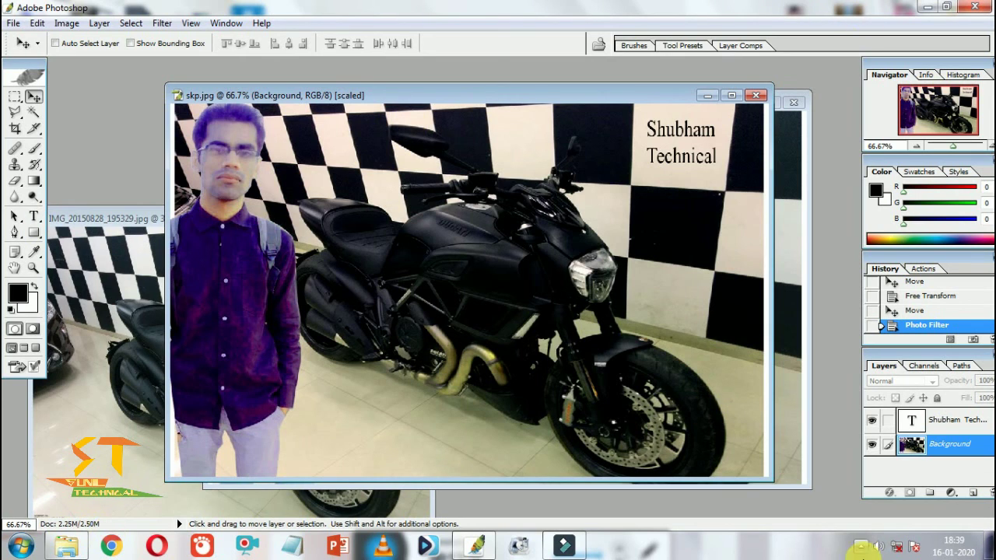
{"action": "left_click", "coordinate": [860, 547]}
{"action": "right_click", "coordinate": [883, 459]}
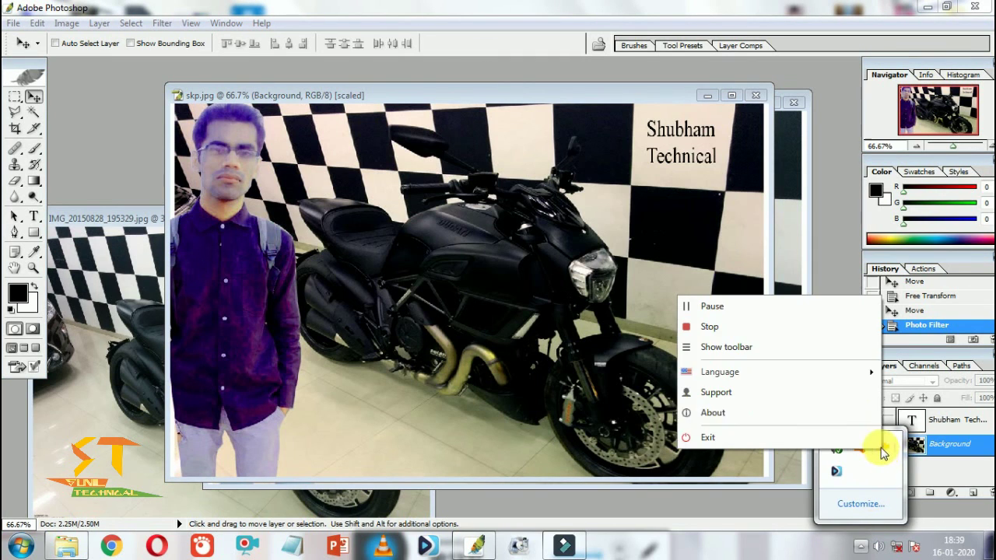
{"action": "left_click", "coordinate": [718, 324]}
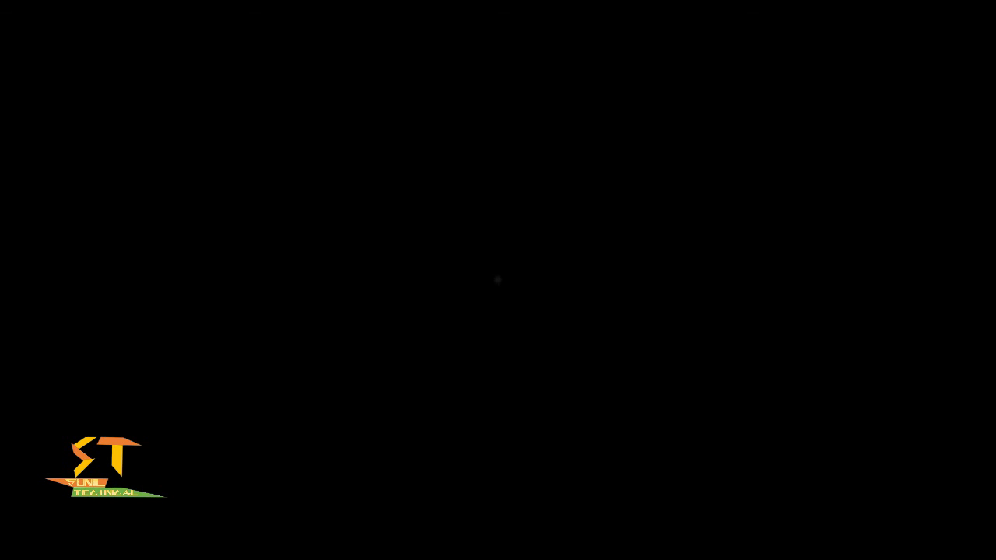